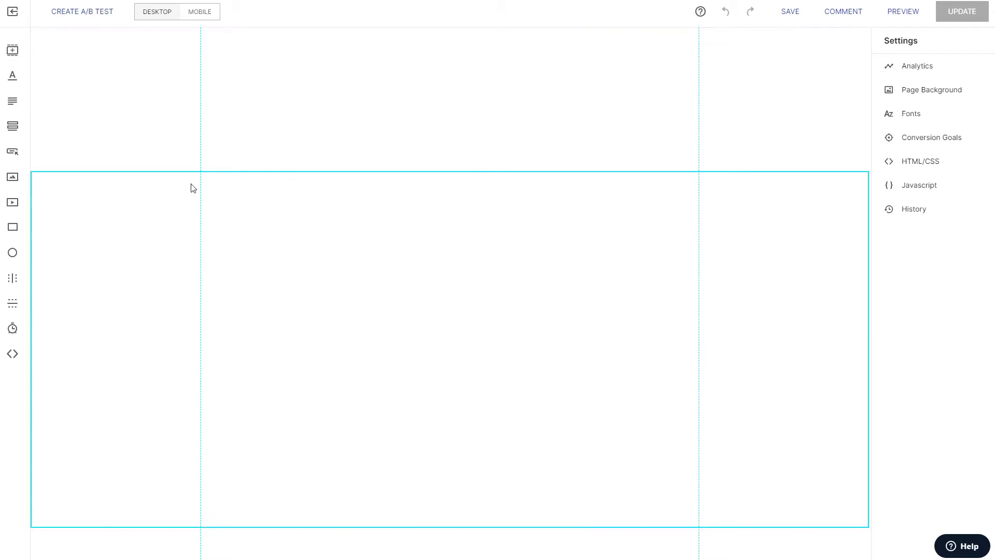
Move the empty block up toward the top of the page and set its background color to black.
{"action": "left_click_drag", "start_coordinate": [269, 170], "coordinate": [297, 60]}
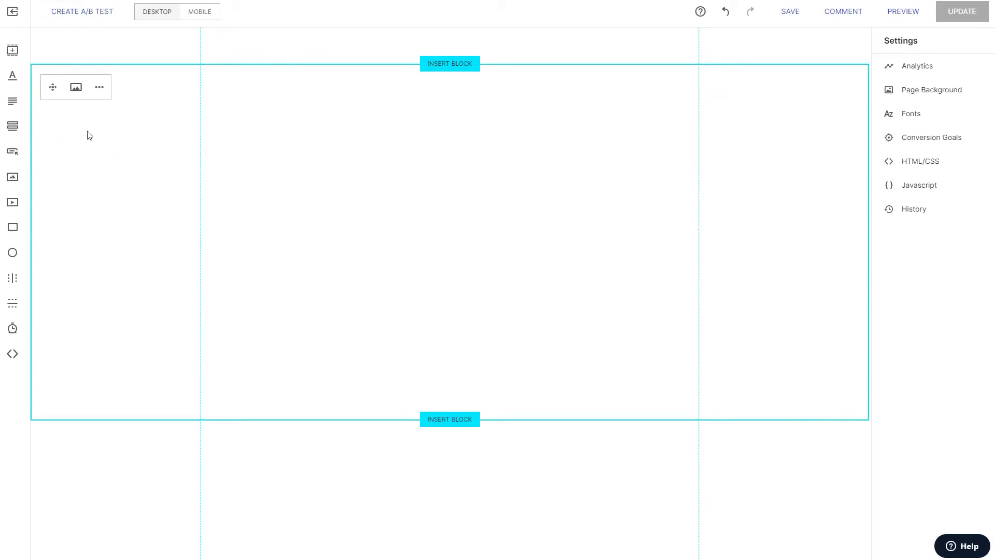
{"action": "left_click", "coordinate": [77, 89]}
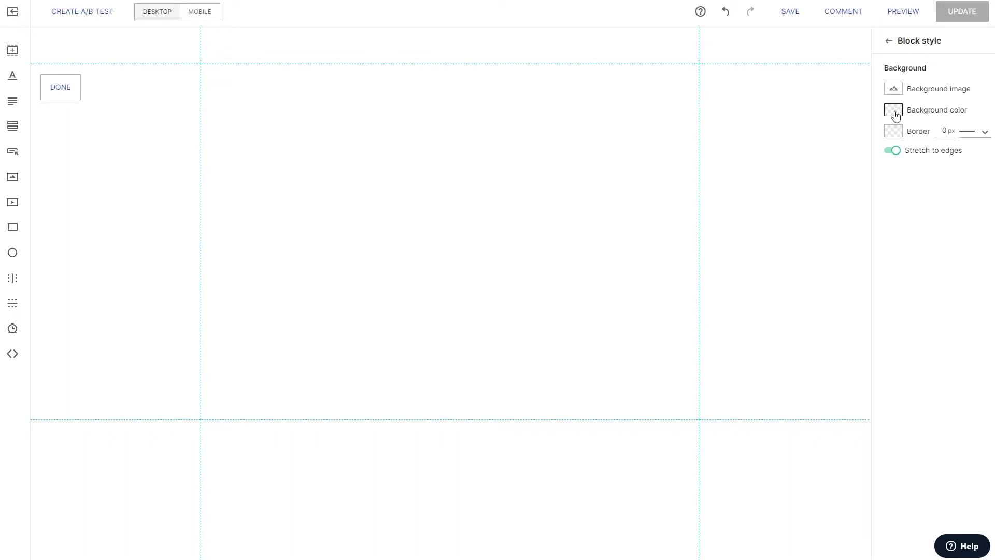
{"action": "left_click", "coordinate": [893, 110]}
{"action": "left_click", "coordinate": [904, 176]}
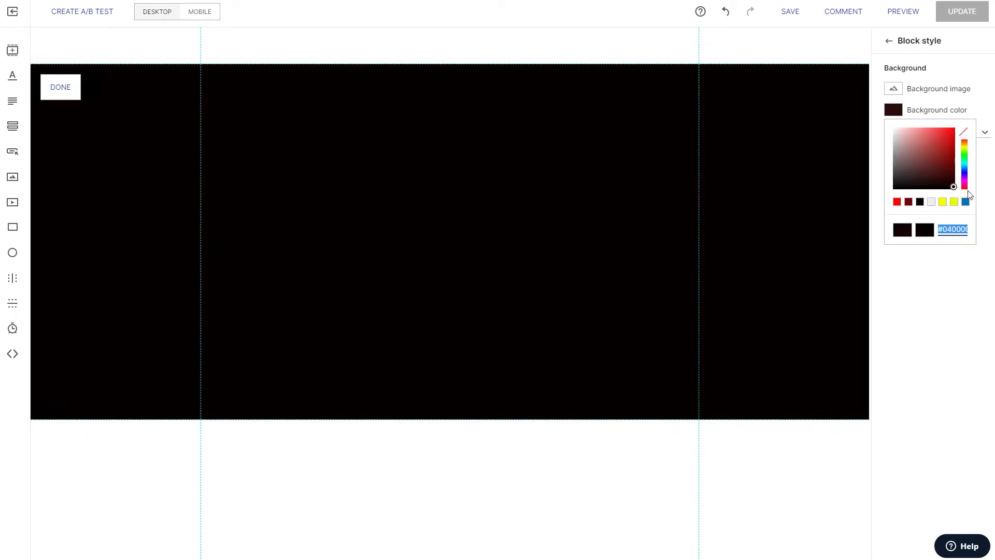
{"action": "left_click", "coordinate": [980, 207]}
Insert the uploaded meeting photo AdobeStock_297109273.jpeg as the block's background image.
{"action": "left_click", "coordinate": [893, 89]}
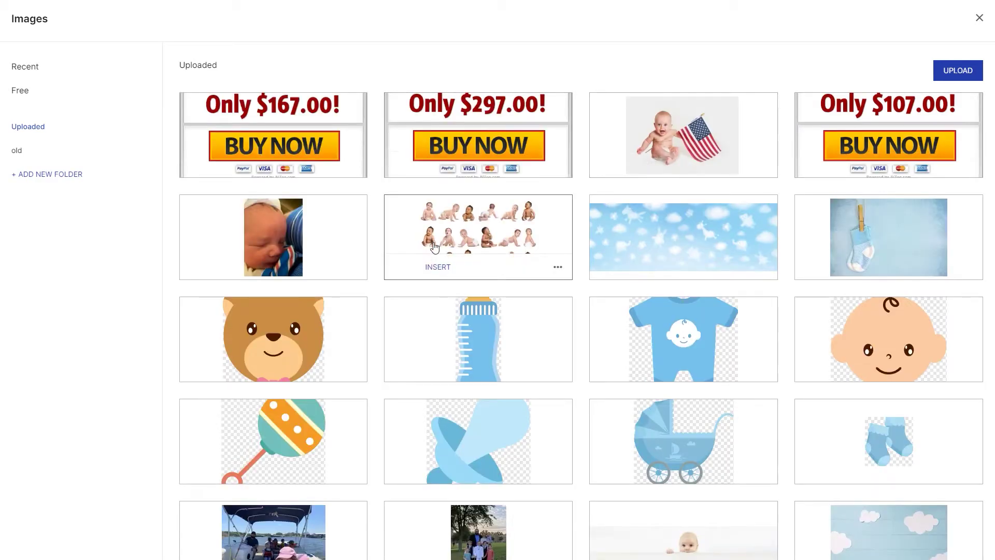
{"action": "scroll", "coordinate": [542, 387], "scroll_direction": "down", "scroll_amount": 7}
{"action": "scroll", "coordinate": [543, 389], "scroll_direction": "down", "scroll_amount": 16}
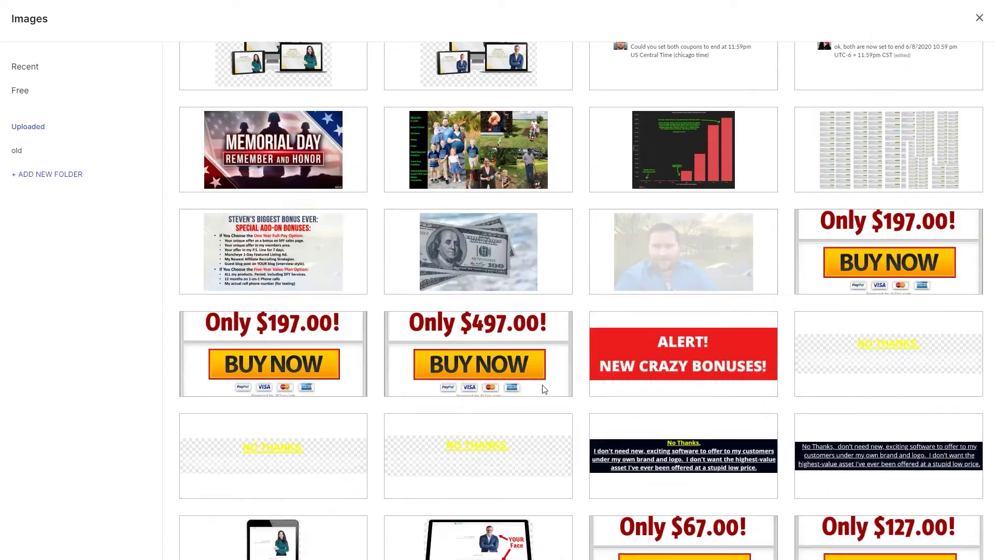
{"action": "scroll", "coordinate": [542, 389], "scroll_direction": "down", "scroll_amount": 8}
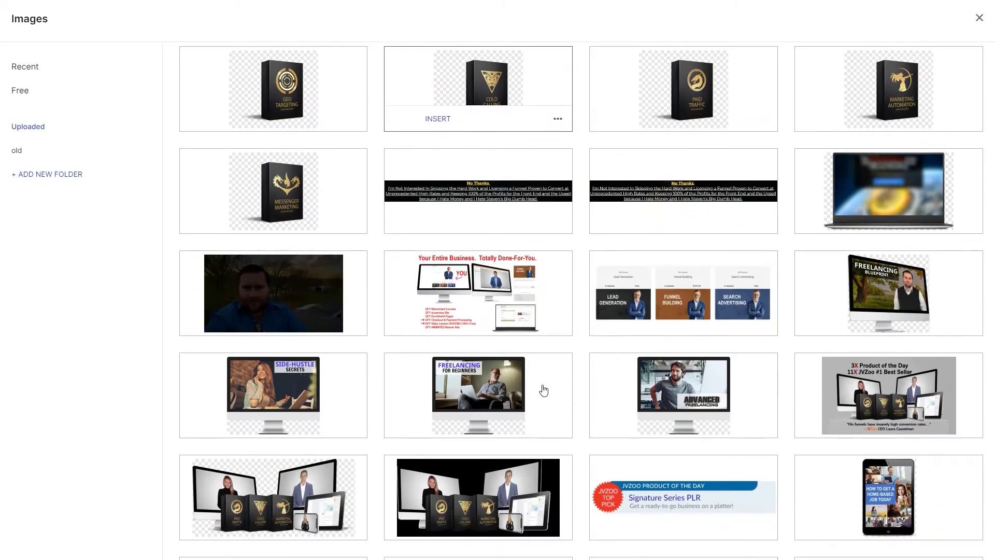
{"action": "scroll", "coordinate": [543, 390], "scroll_direction": "down", "scroll_amount": 13}
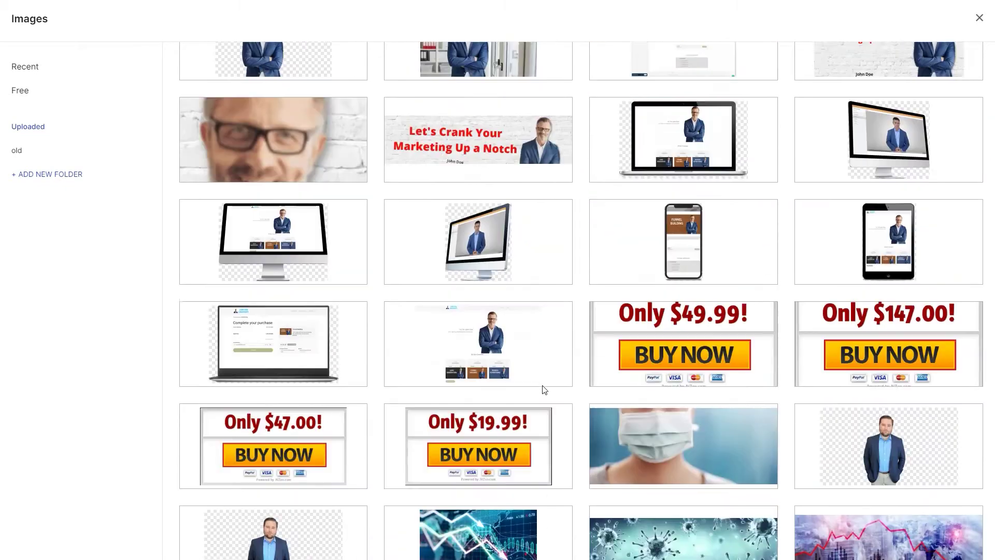
{"action": "scroll", "coordinate": [543, 389], "scroll_direction": "down", "scroll_amount": 6}
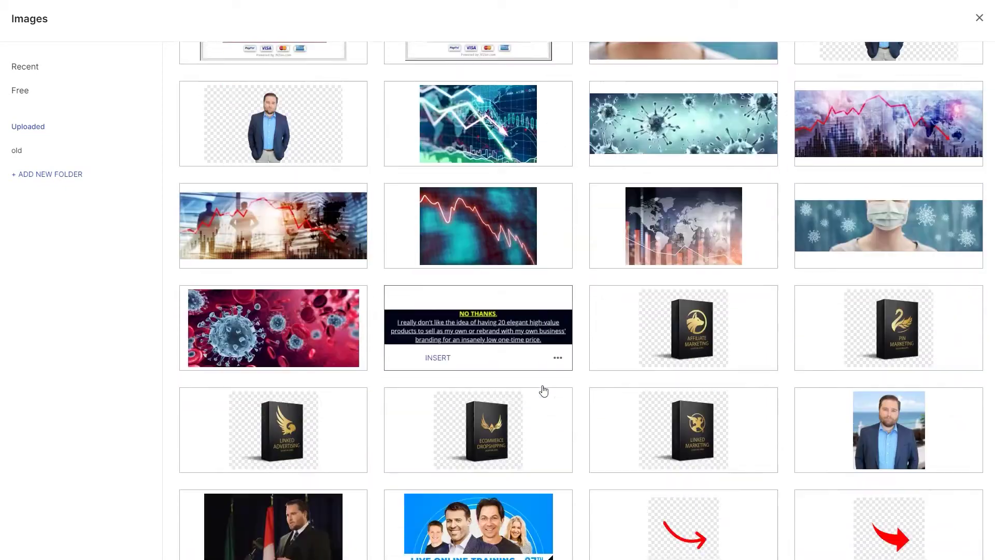
{"action": "scroll", "coordinate": [542, 384], "scroll_direction": "down", "scroll_amount": 11}
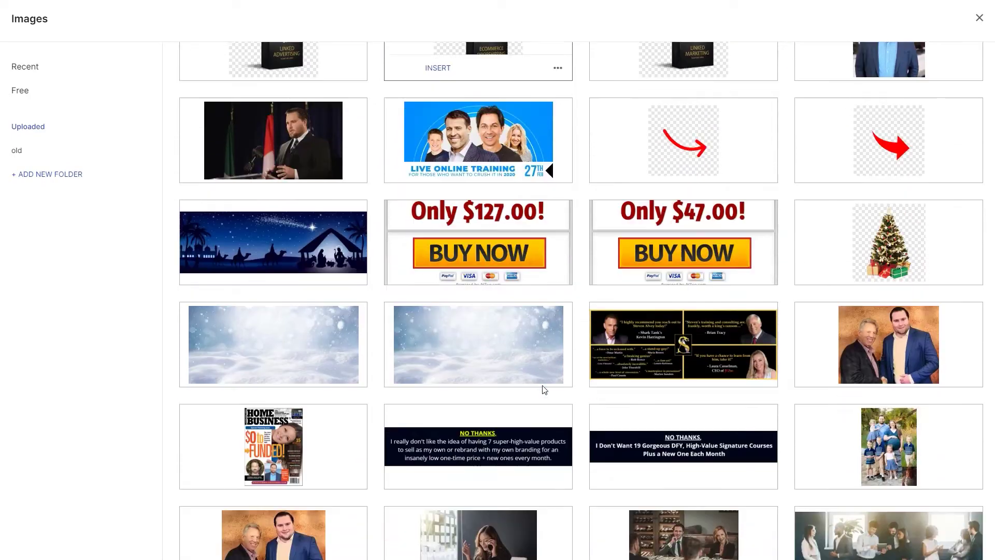
{"action": "scroll", "coordinate": [543, 390], "scroll_direction": "down", "scroll_amount": 16}
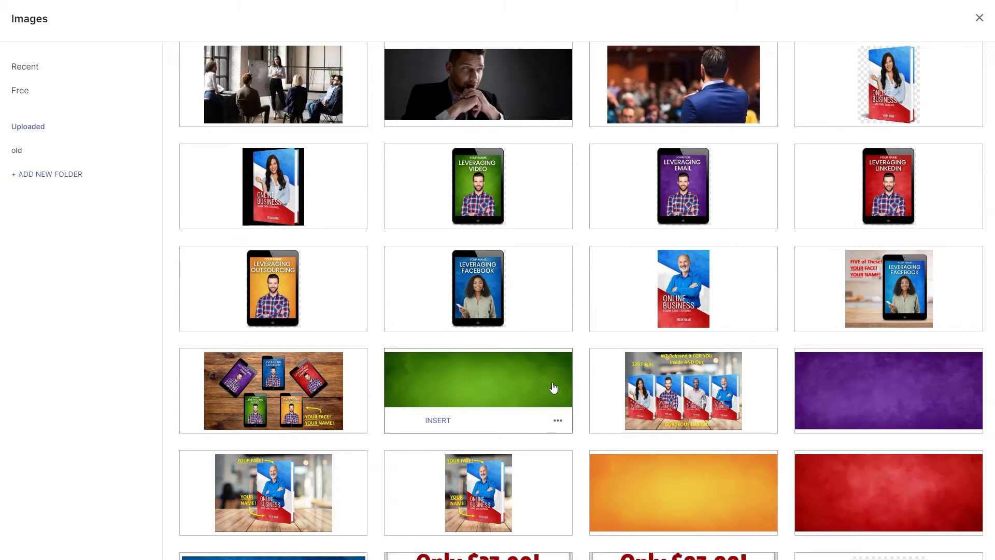
{"action": "scroll", "coordinate": [549, 388], "scroll_direction": "down", "scroll_amount": 3}
{"action": "scroll", "coordinate": [526, 390], "scroll_direction": "up", "scroll_amount": 7}
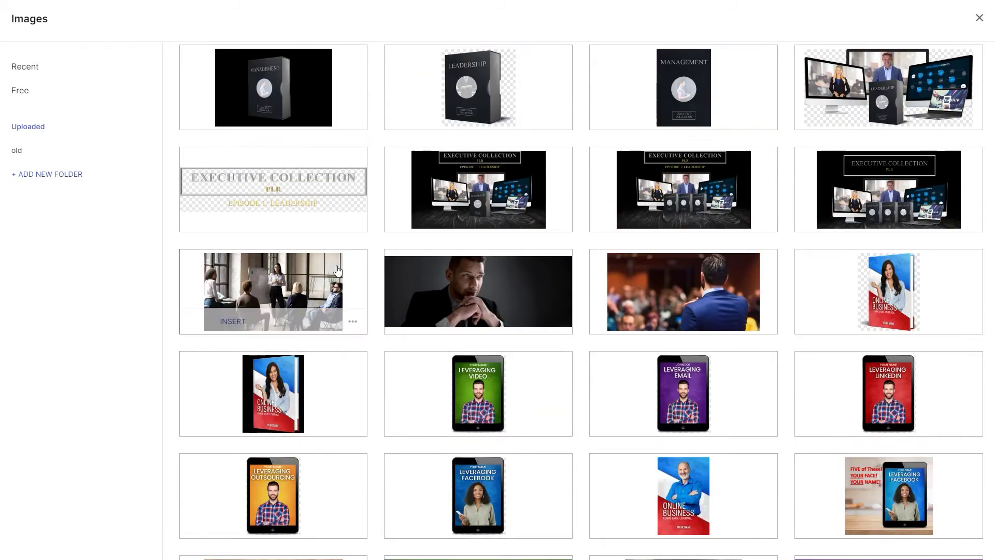
{"action": "left_click", "coordinate": [291, 277]}
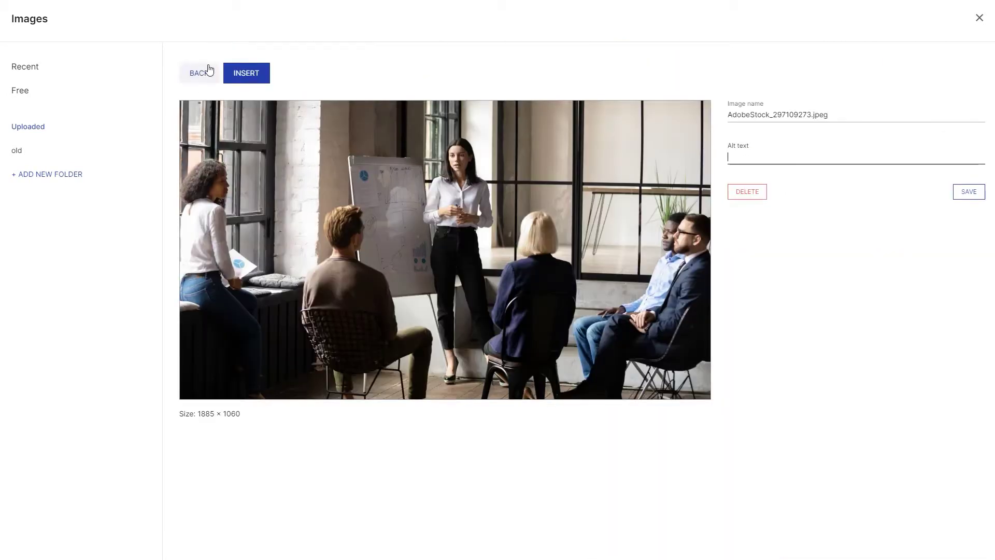
{"action": "left_click", "coordinate": [246, 79]}
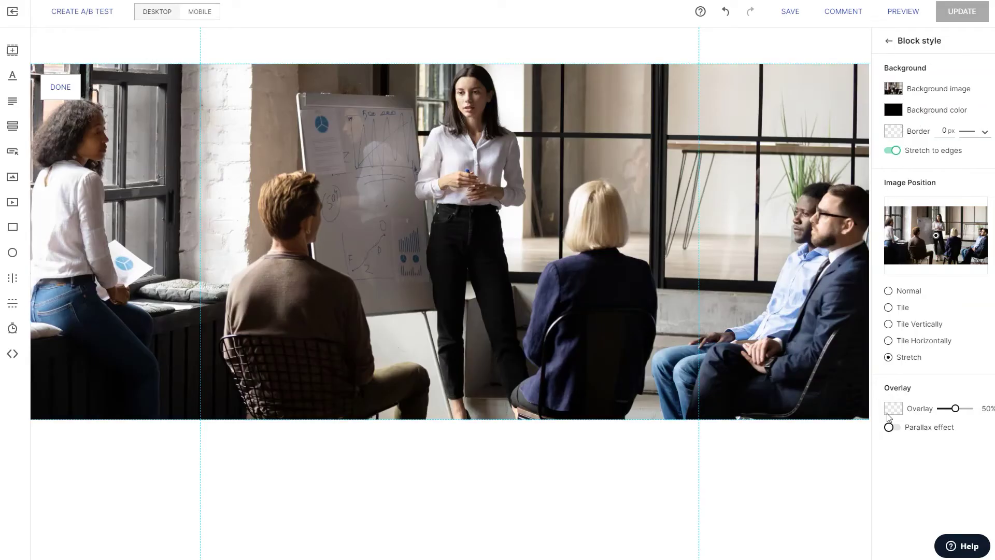
Apply a black overlay to the block's background image and set its opacity to 91%.
{"action": "left_click", "coordinate": [901, 409]}
{"action": "left_click_drag", "start_coordinate": [940, 446], "coordinate": [986, 500]}
{"action": "left_click_drag", "start_coordinate": [953, 407], "coordinate": [968, 411]}
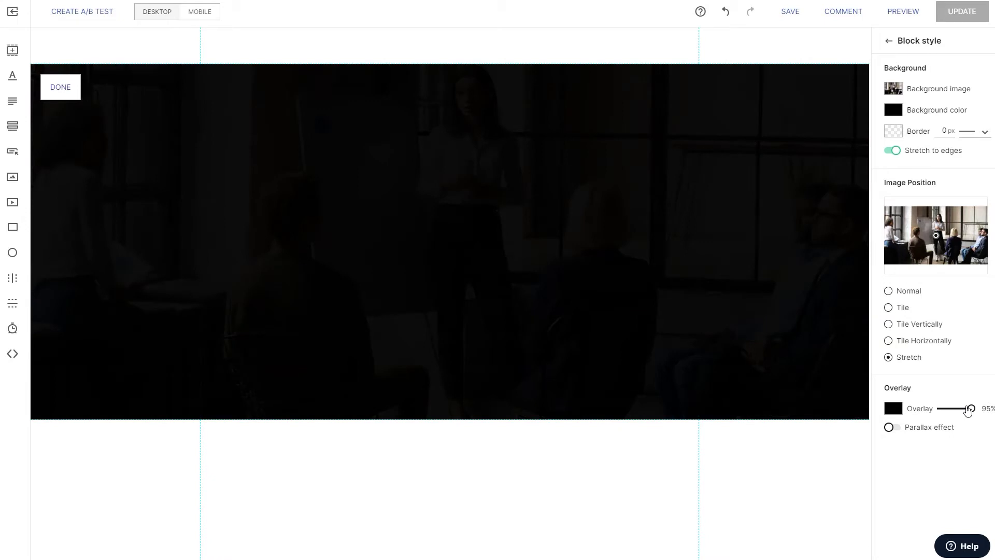
{"action": "left_click_drag", "start_coordinate": [967, 411], "coordinate": [965, 413]}
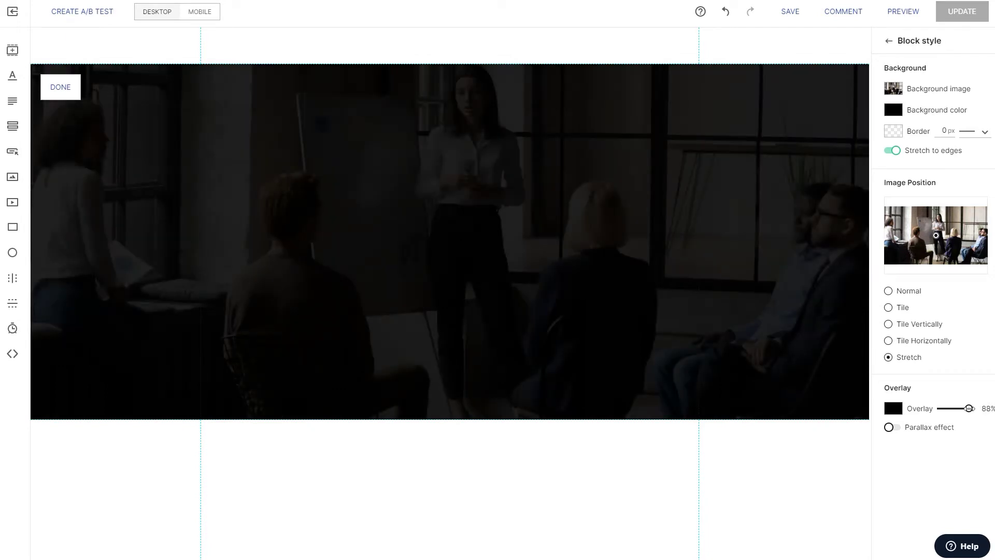
{"action": "left_click_drag", "start_coordinate": [968, 408], "coordinate": [973, 409]}
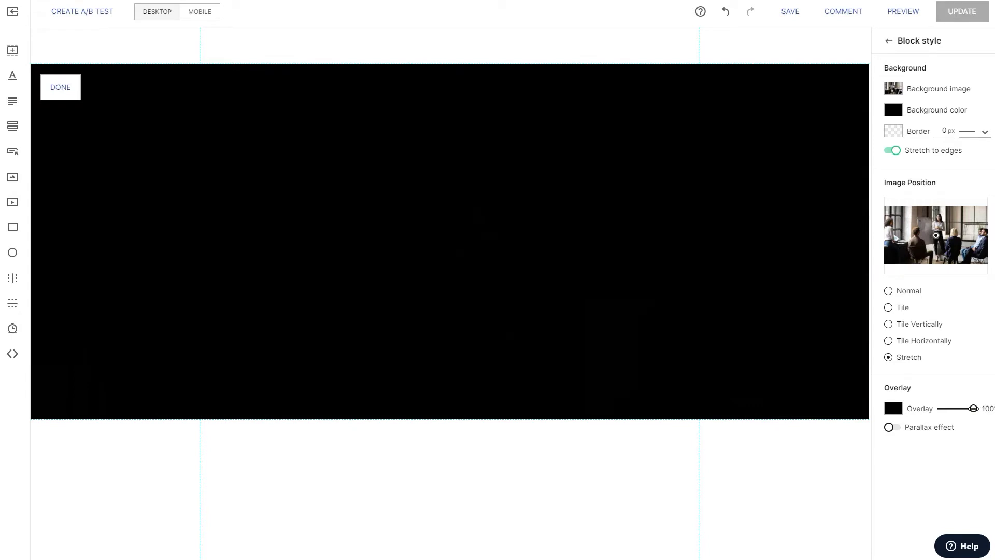
{"action": "left_click_drag", "start_coordinate": [973, 408], "coordinate": [969, 408]}
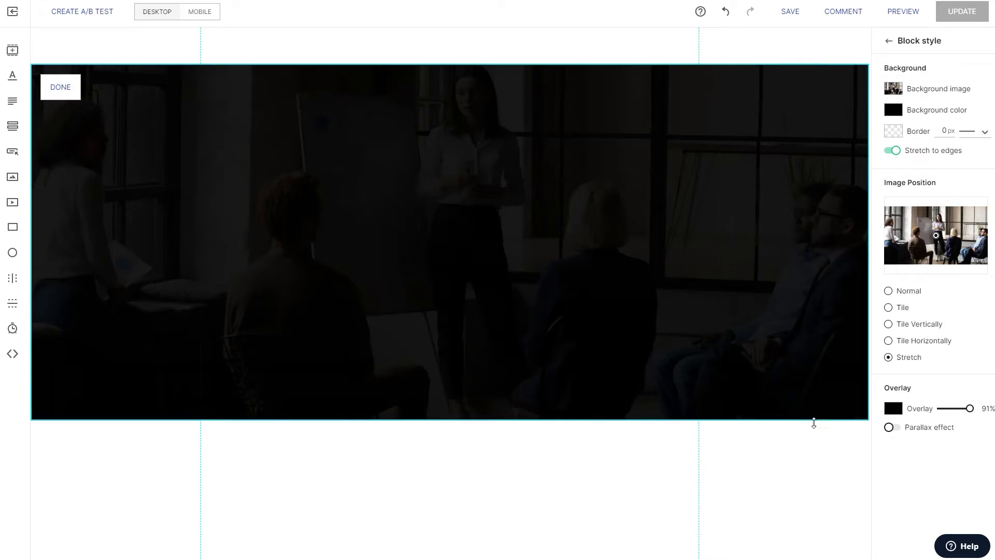
Extend the block's bottom edge downward to make the block taller.
{"action": "left_click_drag", "start_coordinate": [756, 419], "coordinate": [761, 545]}
{"action": "scroll", "coordinate": [748, 363], "scroll_direction": "down", "scroll_amount": 2}
{"action": "scroll", "coordinate": [754, 359], "scroll_direction": "up", "scroll_amount": 2}
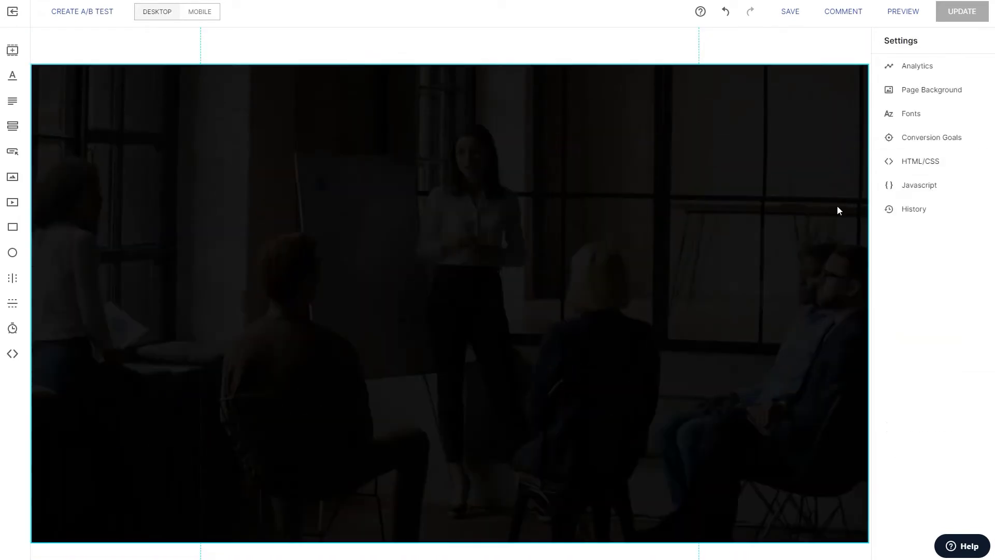
Enable the parallax effect for the block's background image and check it by moving through the page.
{"action": "left_click", "coordinate": [76, 88]}
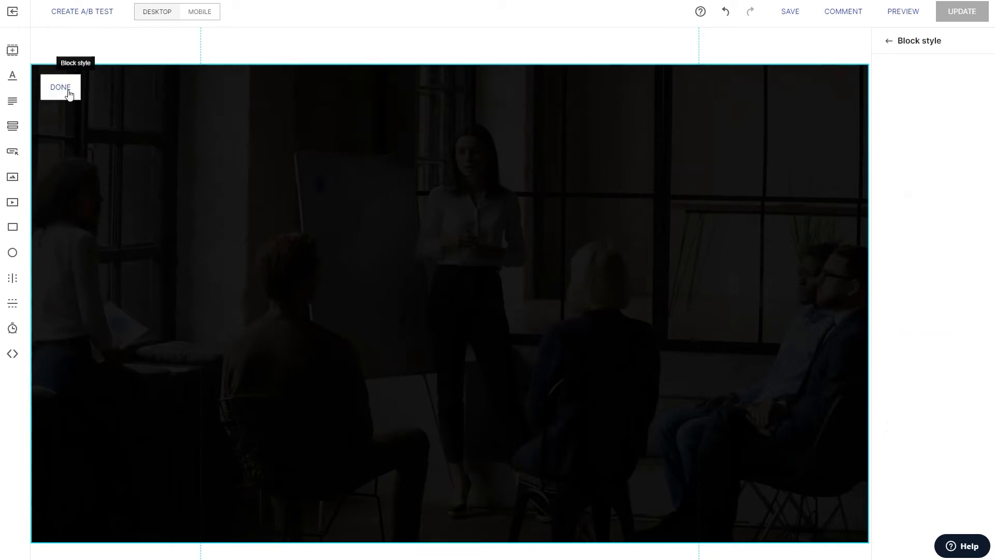
{"action": "left_click", "coordinate": [899, 424]}
{"action": "scroll", "coordinate": [621, 362], "scroll_direction": "down", "scroll_amount": 3}
{"action": "scroll", "coordinate": [621, 363], "scroll_direction": "up", "scroll_amount": 3}
{"action": "scroll", "coordinate": [620, 362], "scroll_direction": "down", "scroll_amount": 3}
{"action": "scroll", "coordinate": [621, 362], "scroll_direction": "up", "scroll_amount": 3}
{"action": "scroll", "coordinate": [621, 363], "scroll_direction": "down", "scroll_amount": 3}
{"action": "scroll", "coordinate": [621, 362], "scroll_direction": "up", "scroll_amount": 3}
{"action": "scroll", "coordinate": [621, 363], "scroll_direction": "down", "scroll_amount": 3}
{"action": "scroll", "coordinate": [620, 362], "scroll_direction": "up", "scroll_amount": 3}
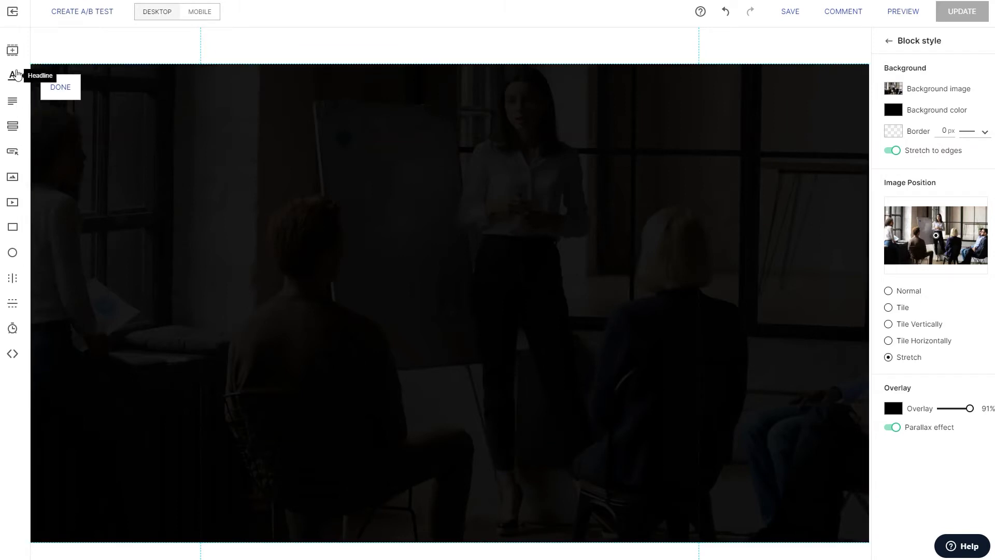
Add a headline to the block, color its text white and center-align it.
{"action": "left_click", "coordinate": [12, 75]}
{"action": "double_click", "coordinate": [474, 293]}
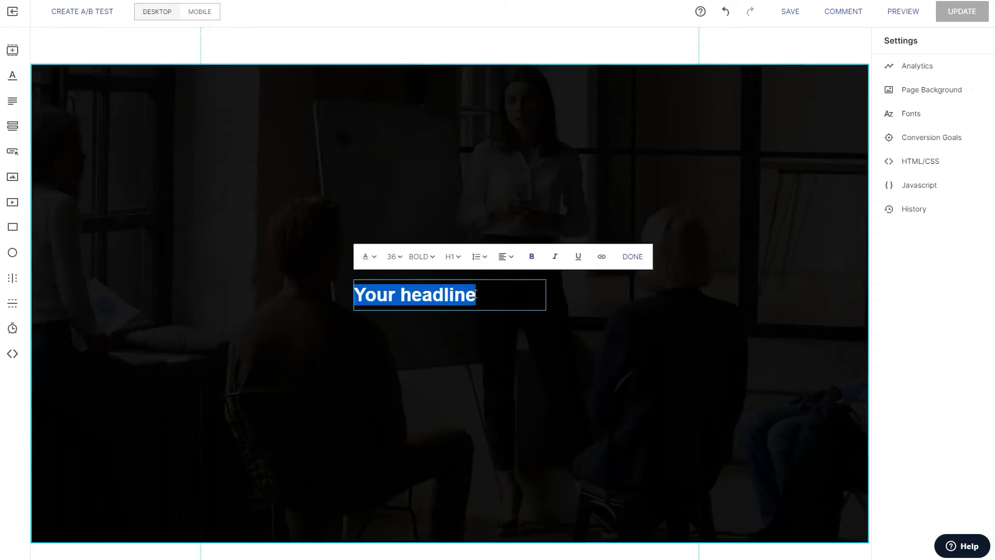
{"action": "left_click", "coordinate": [372, 257]}
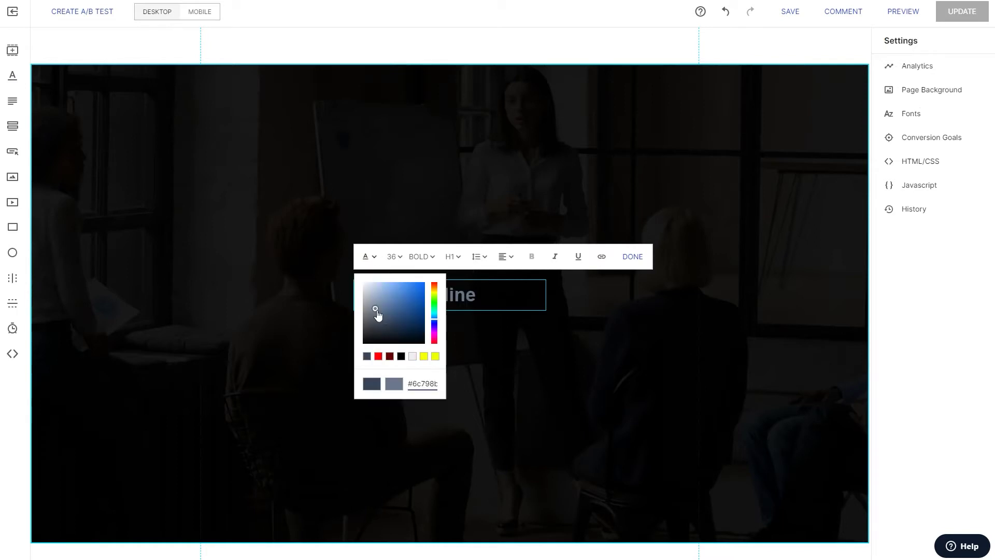
{"action": "left_click", "coordinate": [423, 296]}
{"action": "left_click", "coordinate": [505, 257]}
{"action": "left_click", "coordinate": [507, 309]}
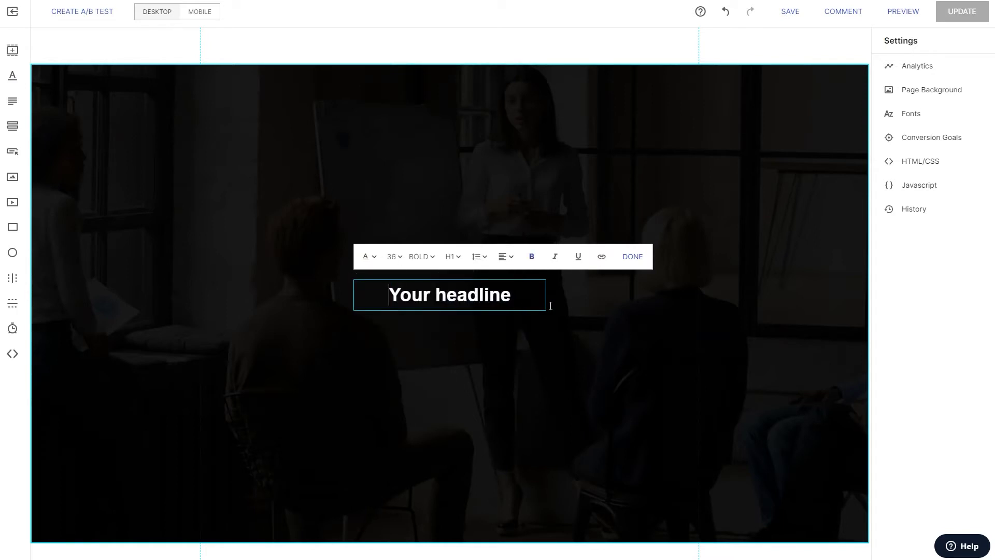
{"action": "left_click", "coordinate": [452, 317]}
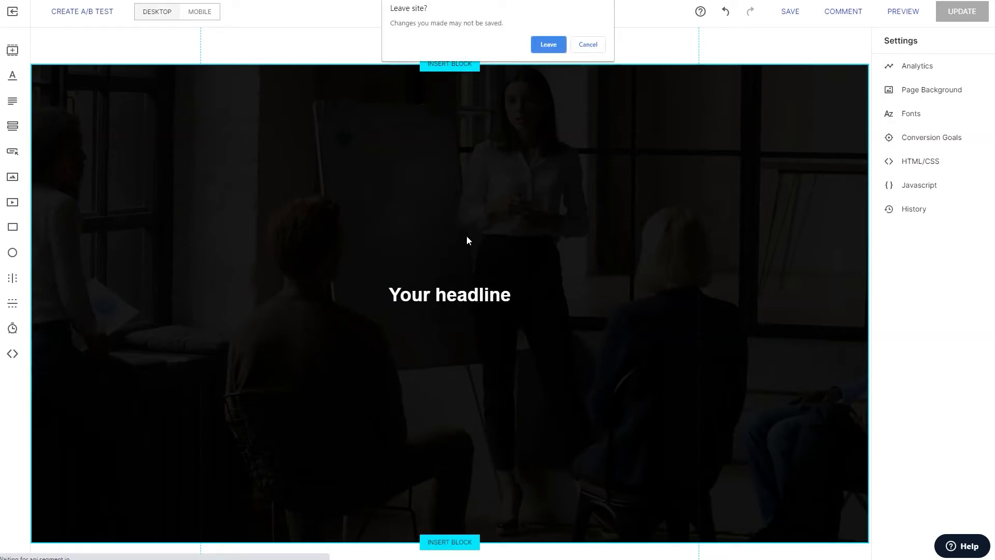
Stay on the site, move the headline near the block's upper edge, widen its text box and center it horizontally.
{"action": "left_click", "coordinate": [596, 45]}
{"action": "left_click", "coordinate": [449, 302]}
{"action": "left_click_drag", "start_coordinate": [450, 302], "coordinate": [459, 130]}
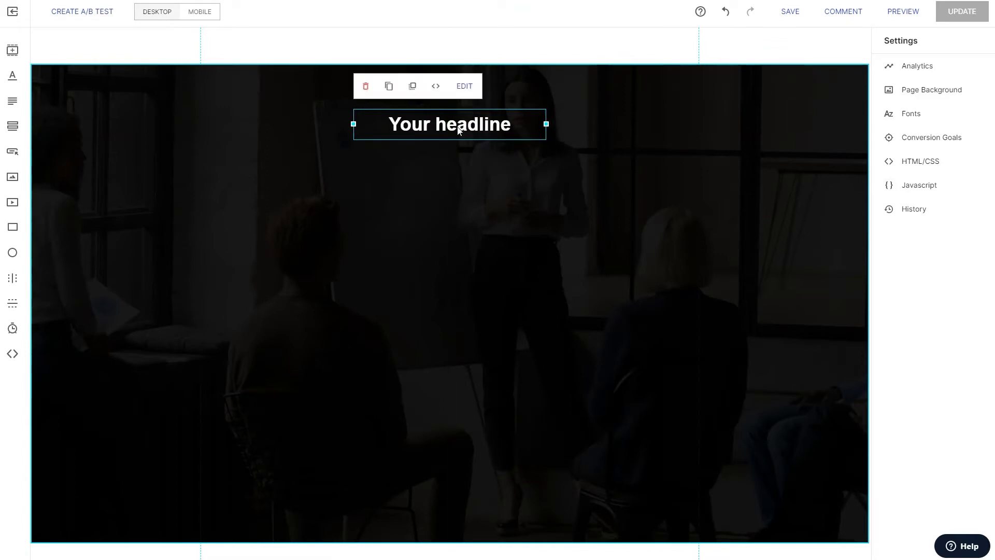
{"action": "left_click_drag", "start_coordinate": [548, 123], "coordinate": [733, 123]}
{"action": "left_click_drag", "start_coordinate": [583, 132], "coordinate": [487, 126]}
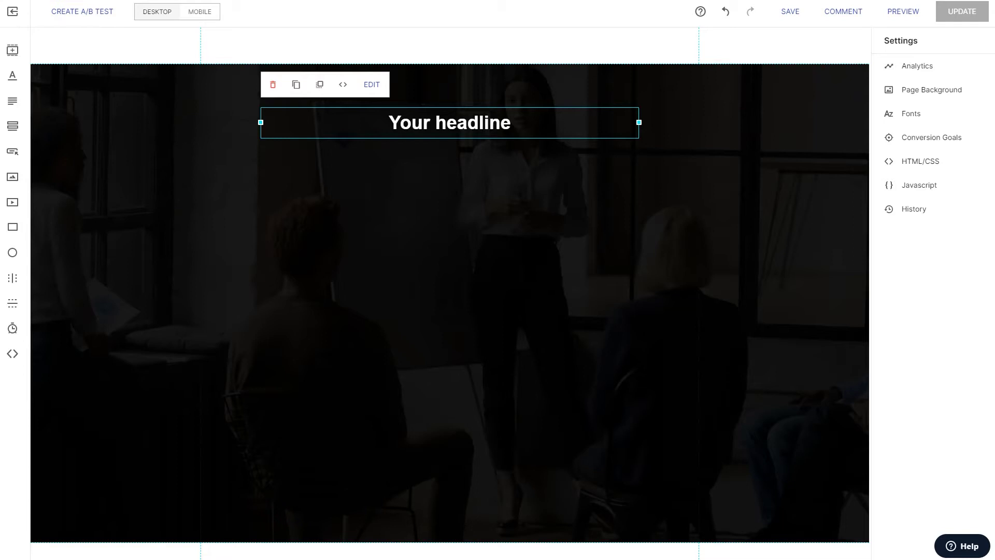
Open the headline for editing and clear its placeholder text.
{"action": "left_click", "coordinate": [461, 125]}
{"action": "triple_click", "coordinate": [461, 125]}
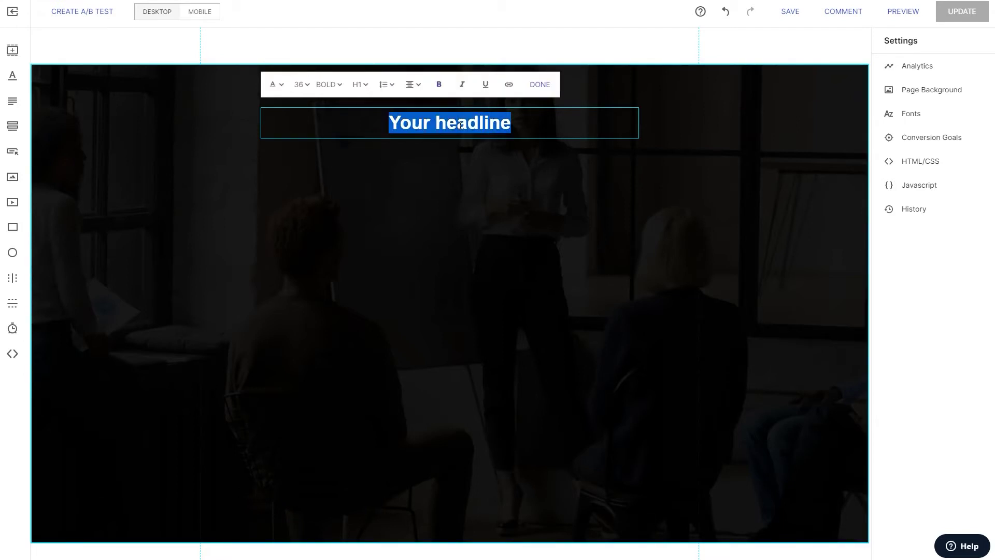
{"action": "type", "text": "What if you"}
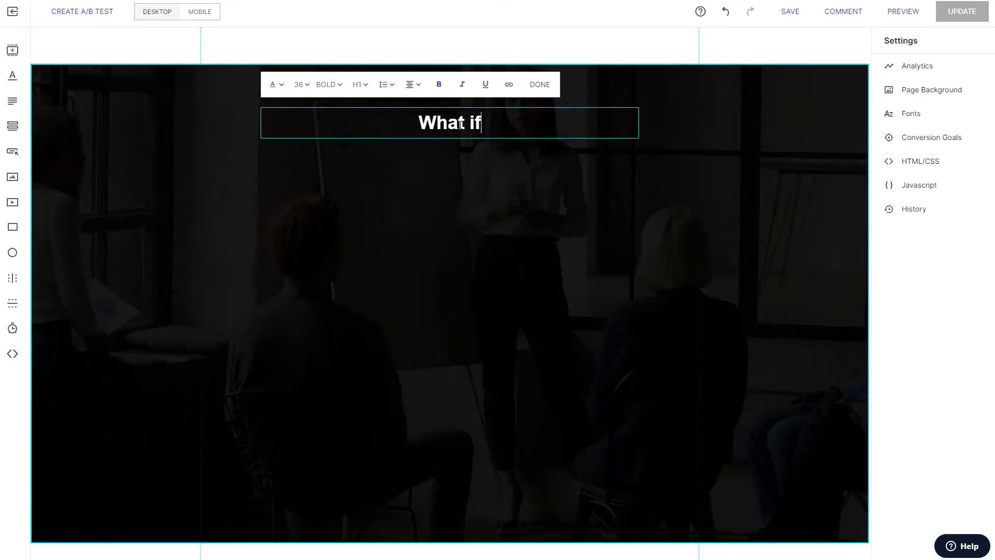
{"action": "key", "text": "BackSpace"}
{"action": "key", "text": "BackSpace"}
{"action": "key", "text": "BackSpace"}
{"action": "key", "text": "BackSpace"}
{"action": "key", "text": "BackSpace"}
{"action": "key", "text": "BackSpace"}
{"action": "key", "text": "BackSpace"}
{"action": "key", "text": "BackSpace"}
{"action": "key", "text": "BackSpace"}
{"action": "key", "text": "BackSpace"}
{"action": "key", "text": "BackSpace"}
Write the headline "WHAT IF YOU INSTANTLY HAD ALL THE WORLD'S DROPSHIP SUPPLIERS AT YOUR FINGERTIPS?" and finish editing.
{"action": "type", "text": "WHAT IF Y"}
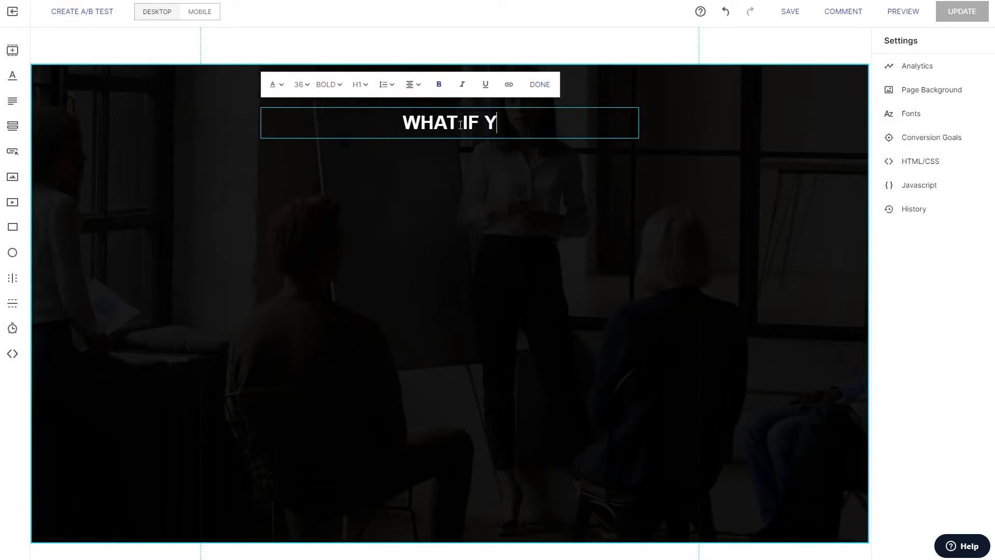
{"action": "type", "text": "OU SUDDENLY"}
{"action": "key", "text": "BackSpace"}
{"action": "key", "text": "BackSpace"}
{"action": "key", "text": "BackSpace"}
{"action": "key", "text": "BackSpace"}
{"action": "key", "text": "BackSpace"}
{"action": "key", "text": "BackSpace"}
{"action": "key", "text": "BackSpace"}
{"action": "key", "text": "BackSpace"}
{"action": "key", "text": "BackSpace"}
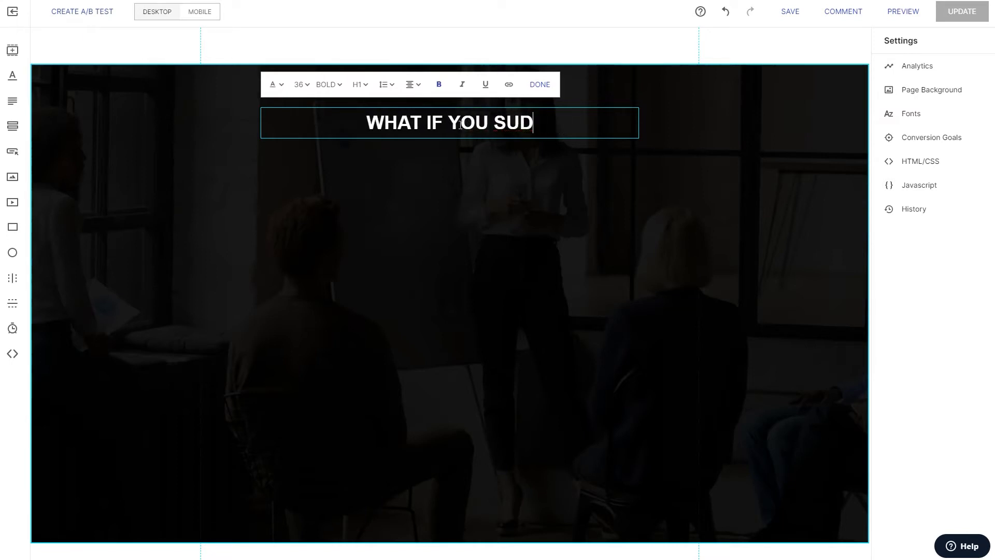
{"action": "type", "text": "INST"}
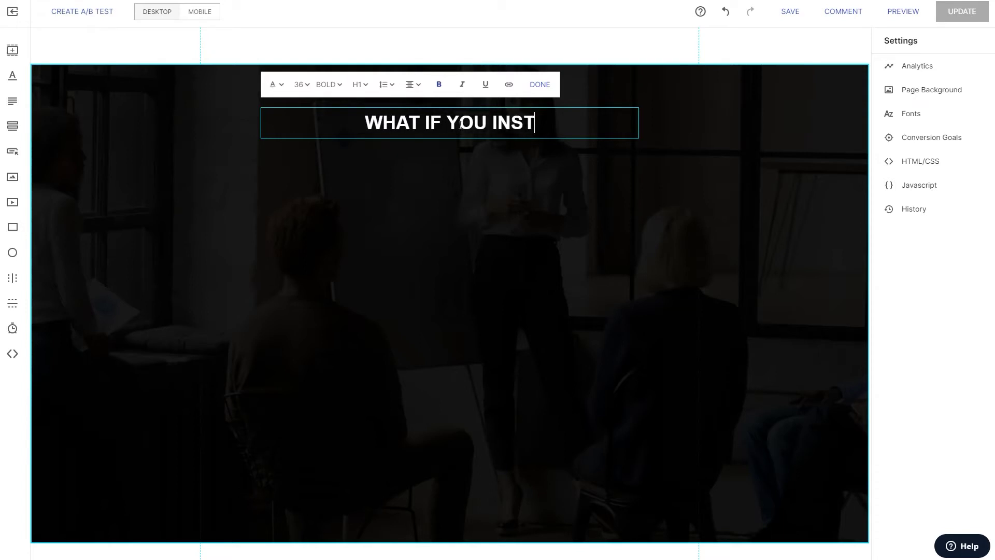
{"action": "type", "text": "ANTLY HAD AL"}
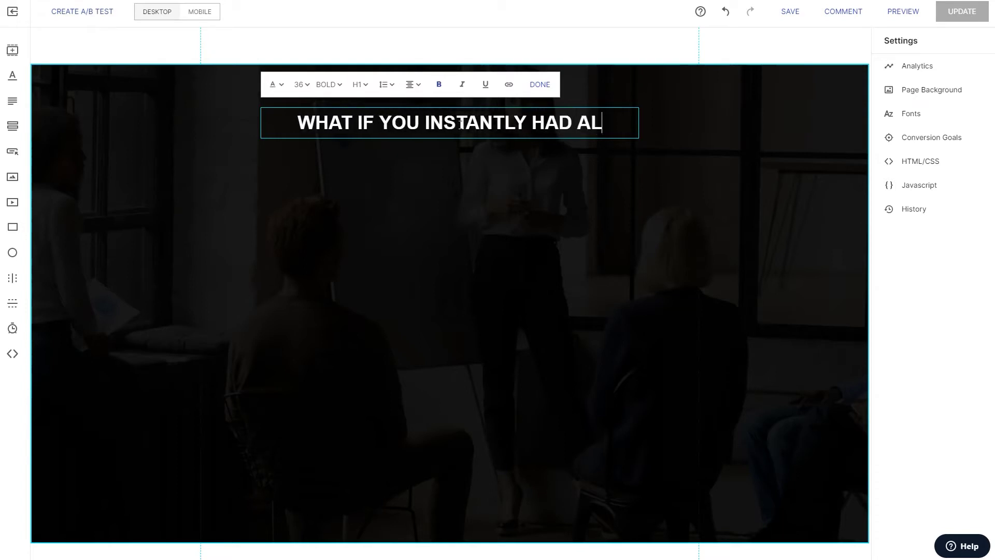
{"action": "type", "text": "L THE WORLD'S "}
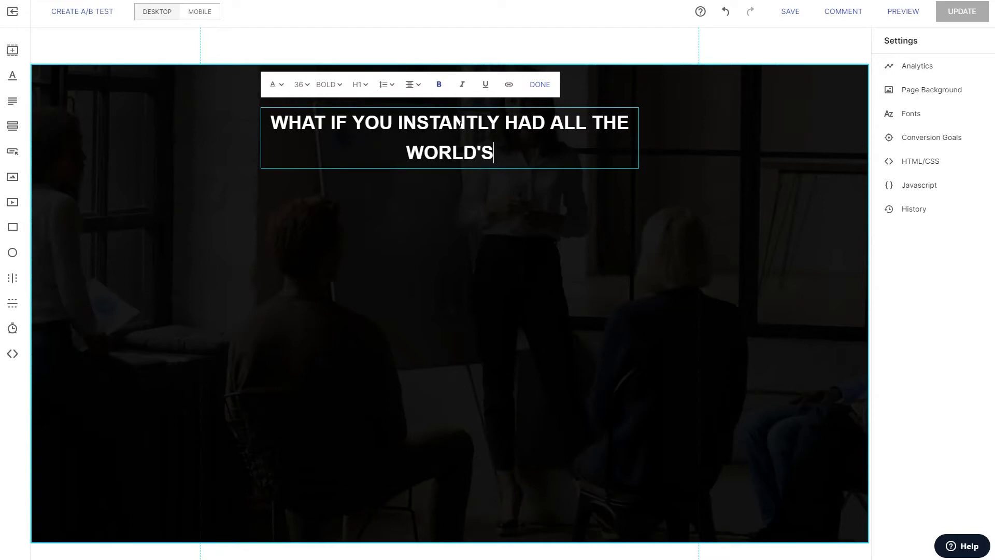
{"action": "type", "text": "DR"}
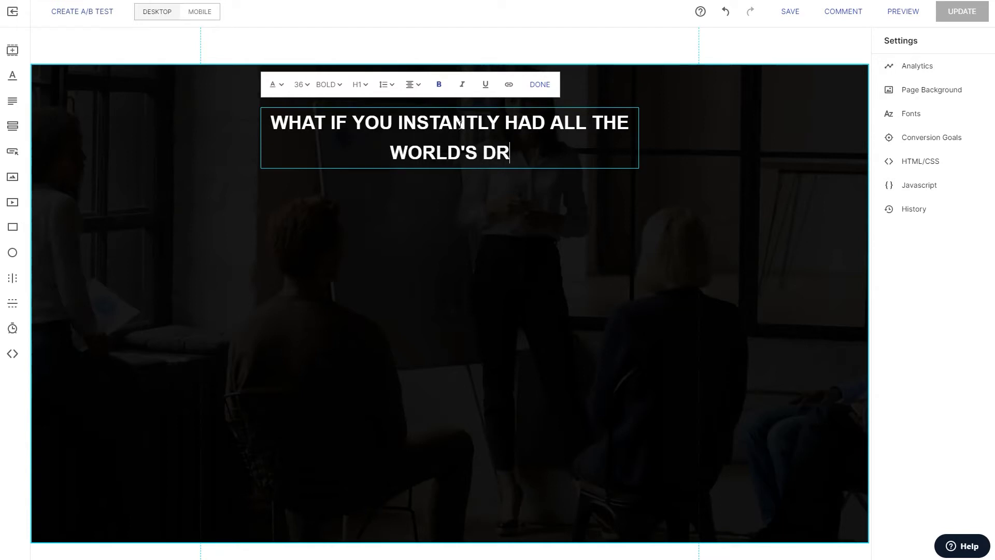
{"action": "type", "text": "OPSHIP S"}
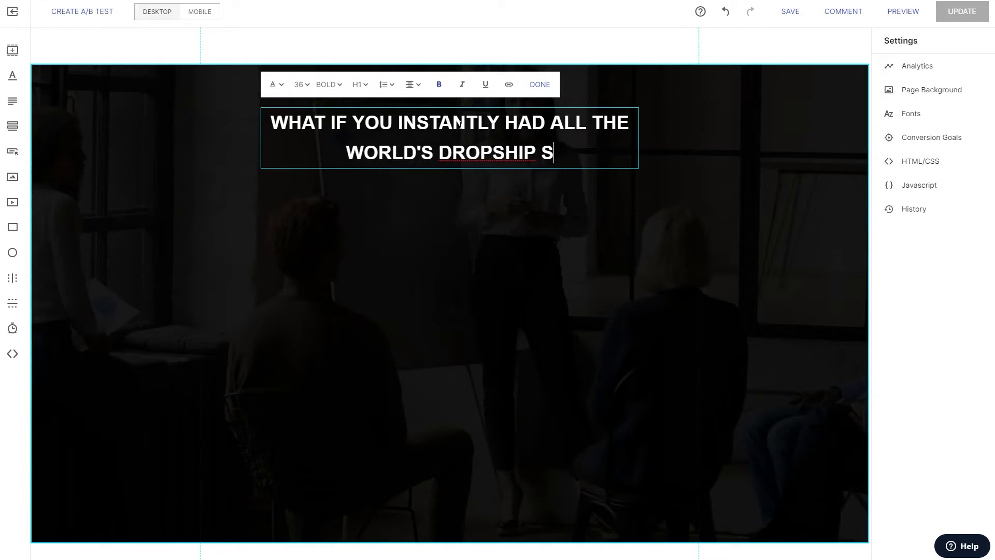
{"action": "type", "text": "UPPLIERS AT "}
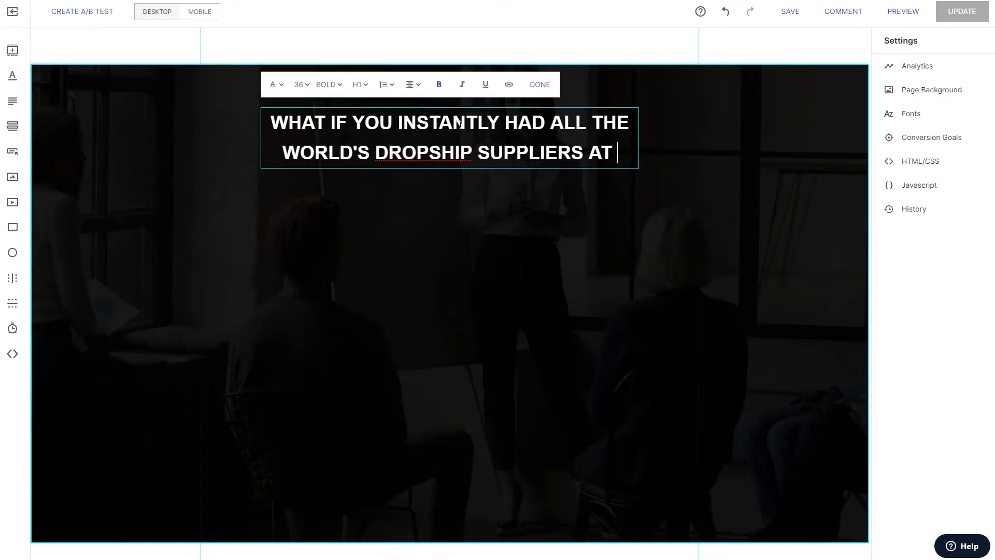
{"action": "type", "text": "YOUR FINGER"}
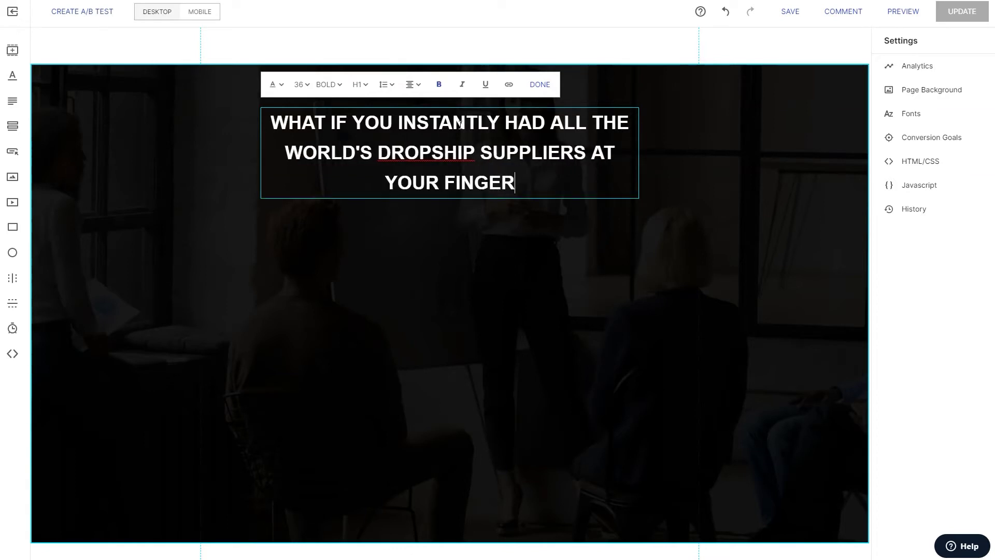
{"action": "type", "text": "TIPS?"}
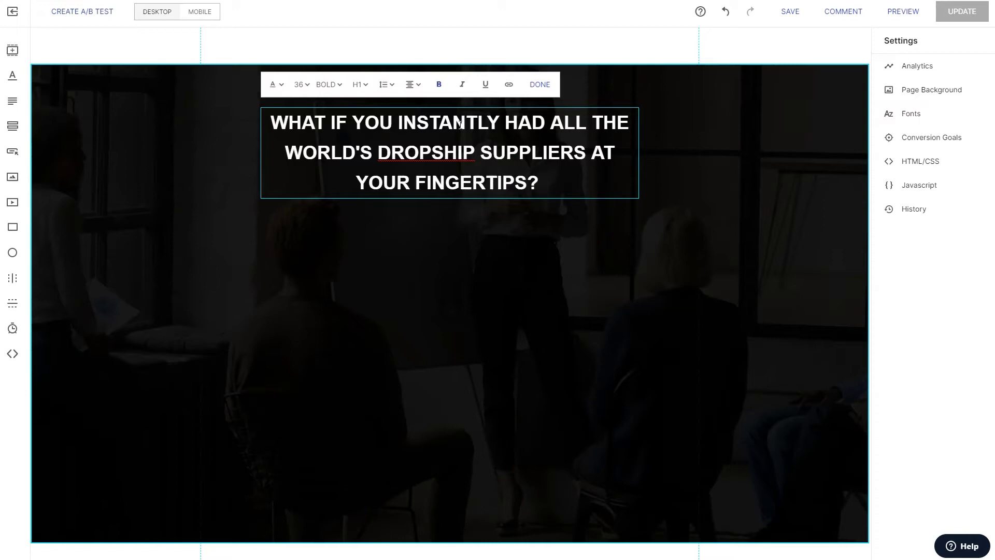
{"action": "key", "text": "BackSpace"}
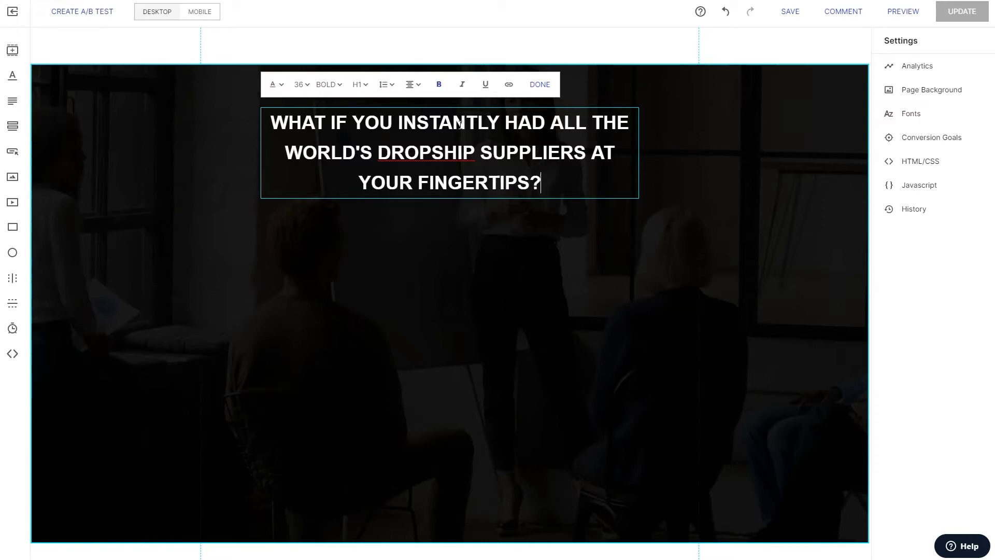
{"action": "left_click", "coordinate": [540, 84]}
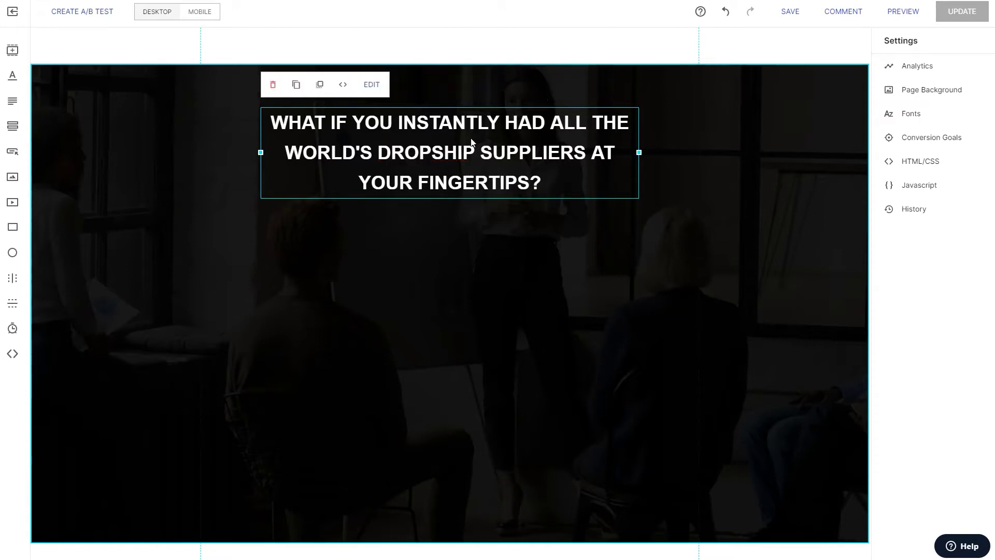
Move the headline slightly lower in the block and widen its text box, keeping it horizontally centered.
{"action": "left_click", "coordinate": [537, 205]}
{"action": "left_click", "coordinate": [545, 158]}
{"action": "left_click_drag", "start_coordinate": [640, 152], "coordinate": [607, 194]}
Set the headline's font size to the custom value 46 and shift the headline slightly upward.
{"action": "left_click", "coordinate": [358, 119]}
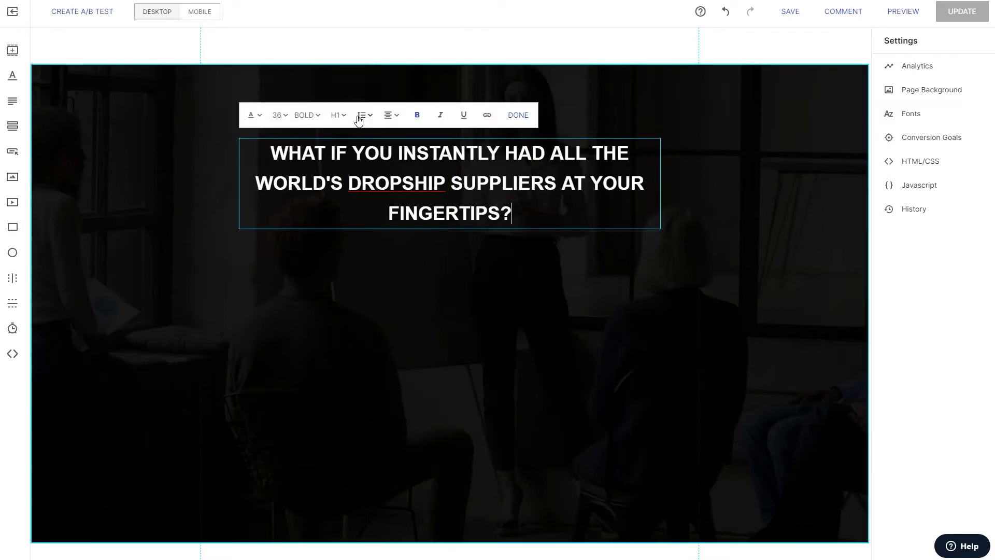
{"action": "left_click", "coordinate": [280, 116]}
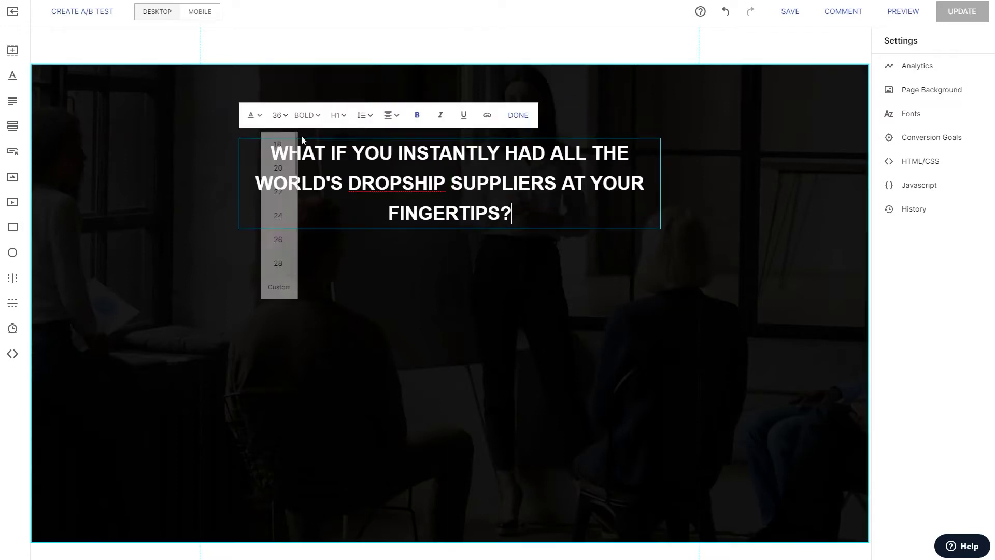
{"action": "left_click", "coordinate": [283, 286]}
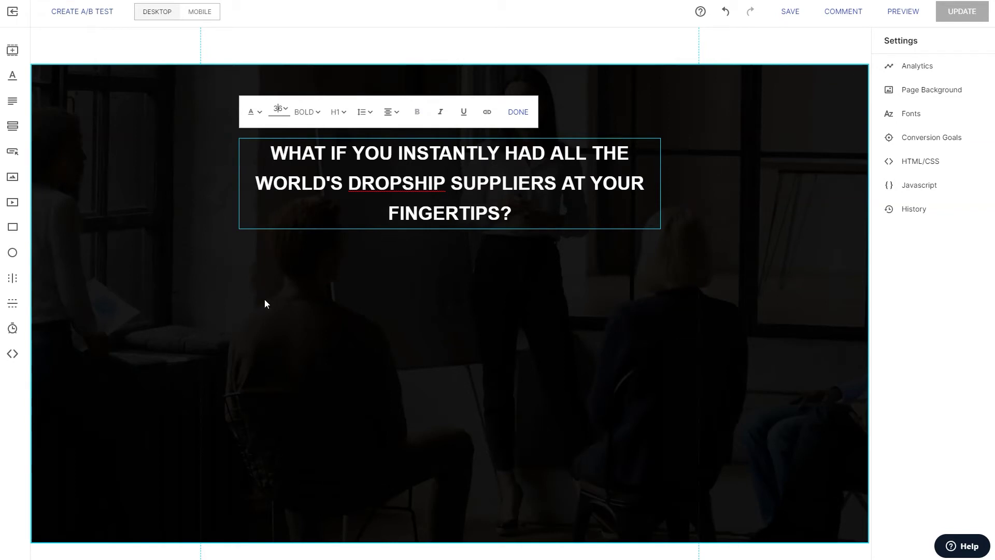
{"action": "key", "text": "BackSpace"}
{"action": "type", "text": "4"}
{"action": "left_click", "coordinate": [511, 357]}
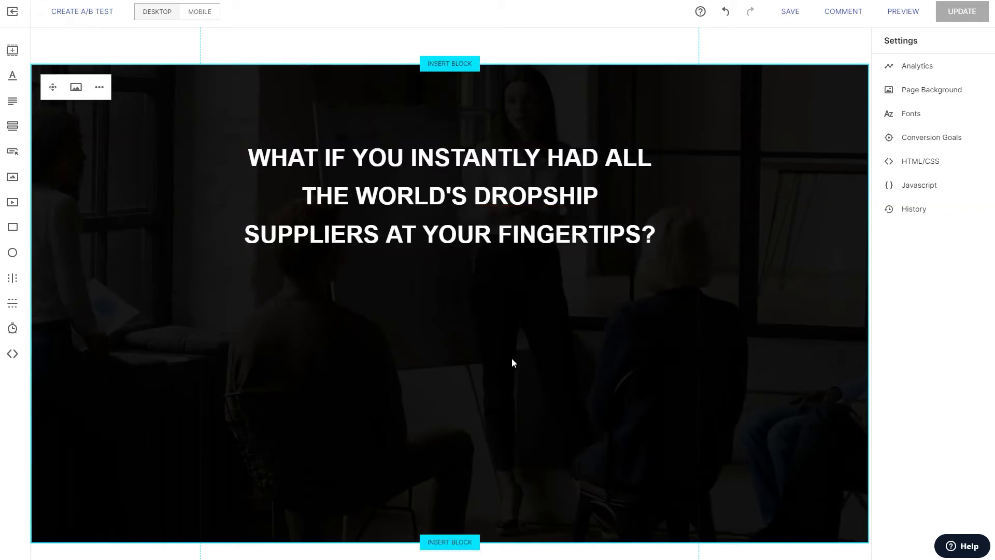
{"action": "left_click", "coordinate": [458, 156]}
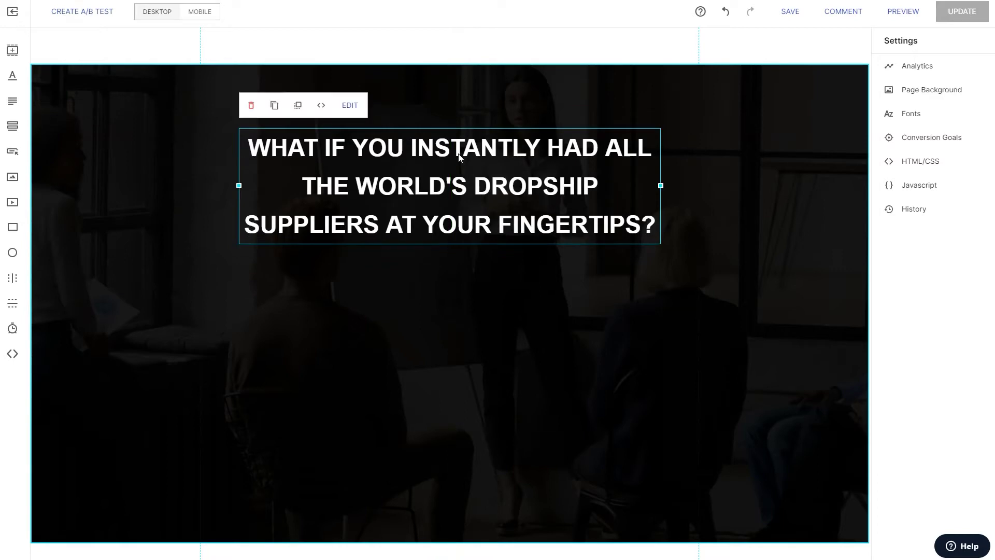
Add a new line reading "PLUS" in capitals at the end of the headline.
{"action": "left_click", "coordinate": [658, 224]}
{"action": "key", "text": "Return"}
{"action": "type", "text": "+"}
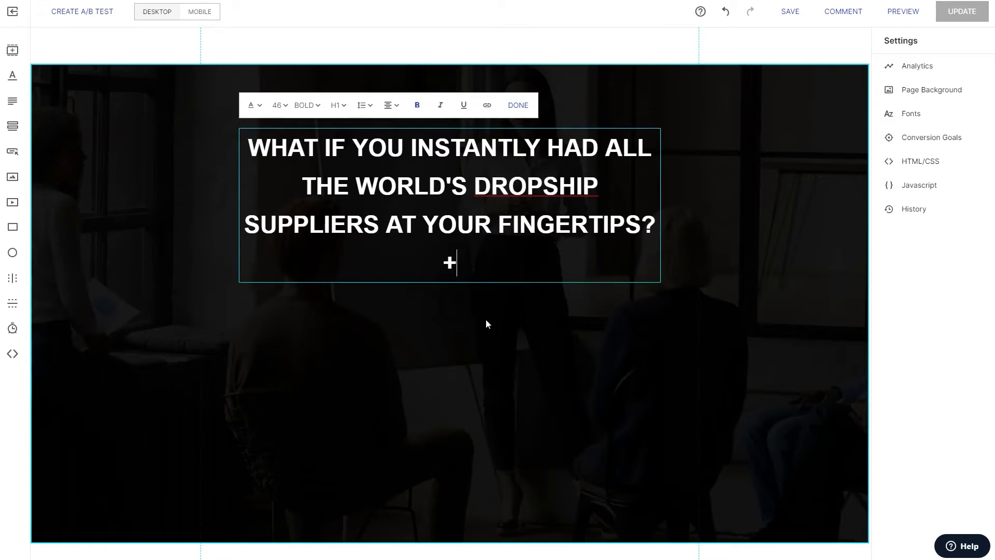
{"action": "key", "text": "BackSpace"}
{"action": "type", "text": "plus"}
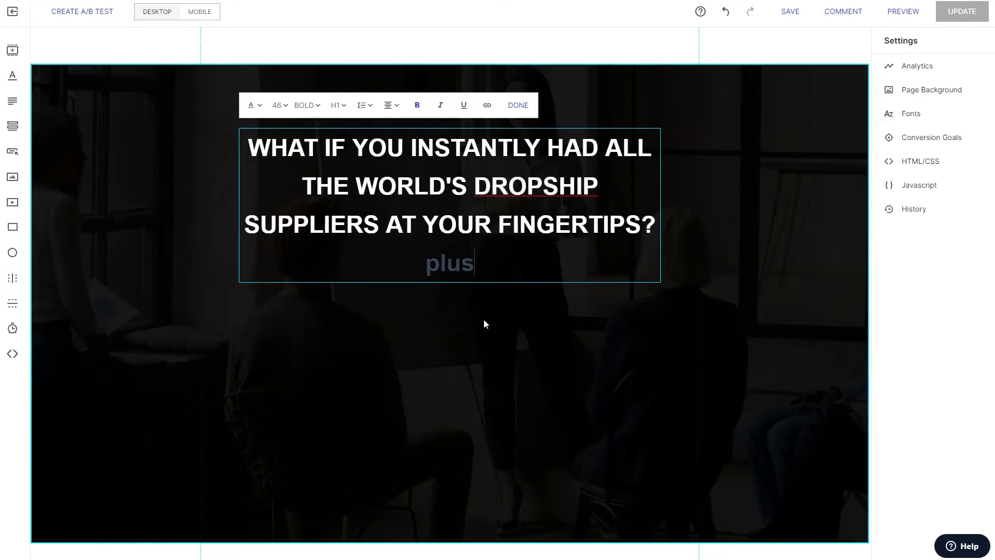
{"action": "double_click", "coordinate": [465, 261]}
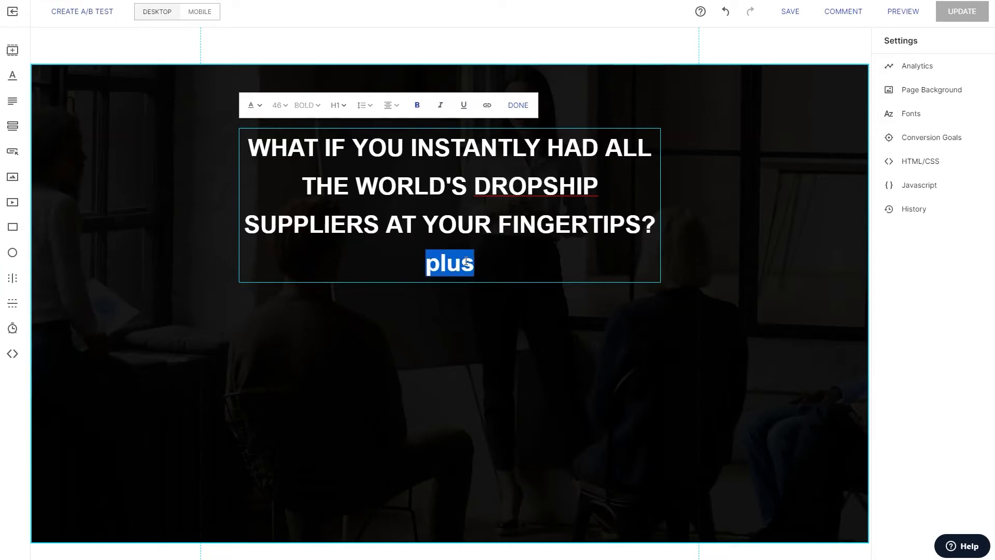
{"action": "type", "text": "PLUS"}
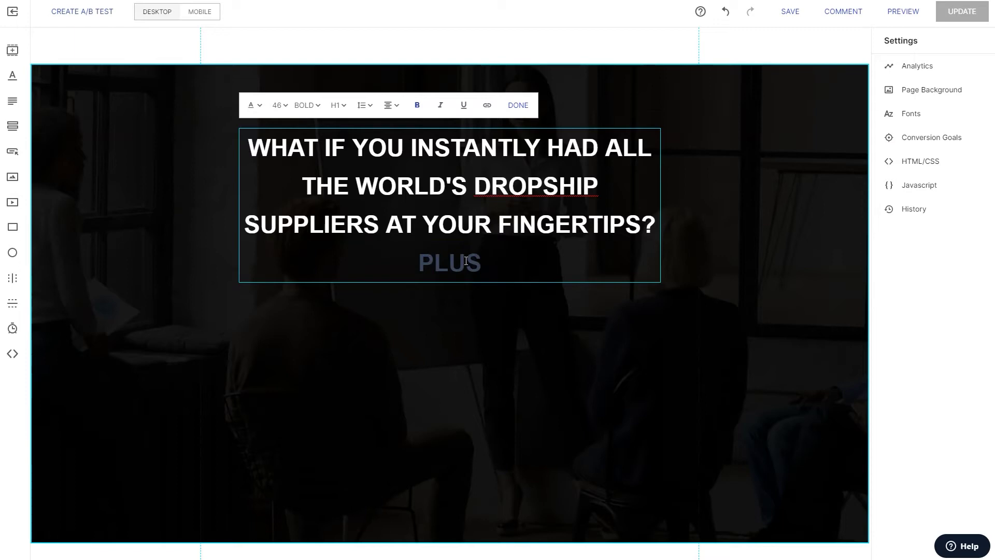
Color the word "PLUS" in the headline red (#ff0000) and leave text editing.
{"action": "double_click", "coordinate": [466, 262]}
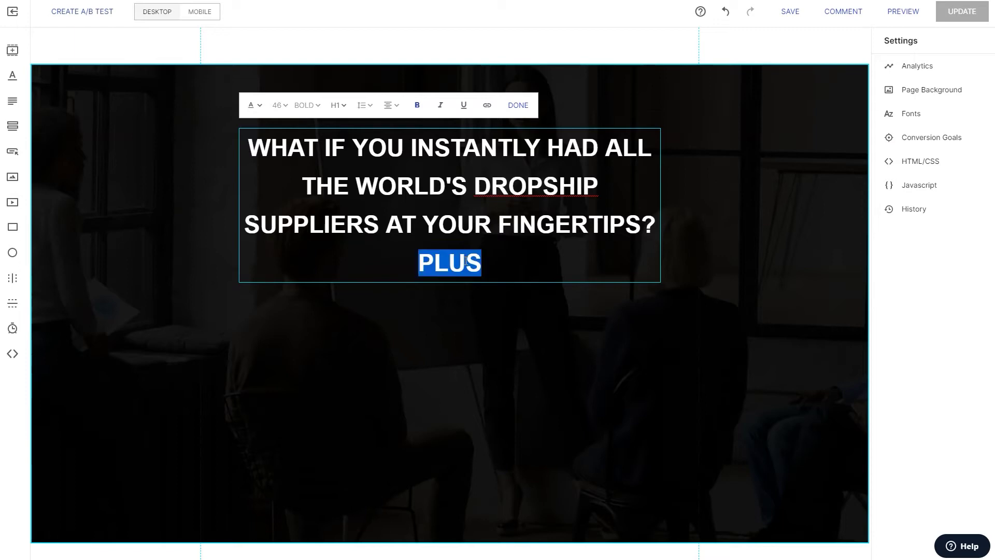
{"action": "left_click", "coordinate": [253, 105]}
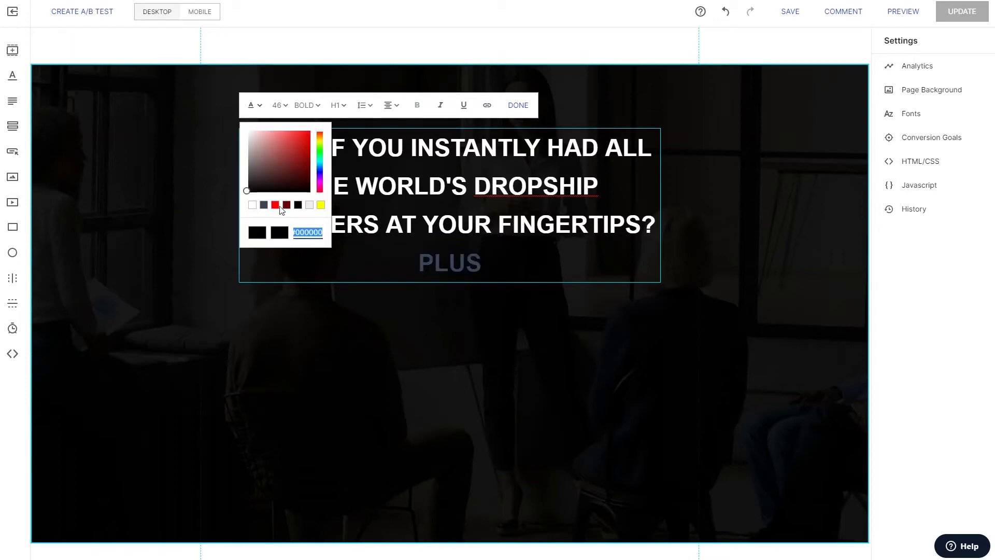
{"action": "left_click", "coordinate": [264, 205]}
{"action": "left_click", "coordinate": [274, 204]}
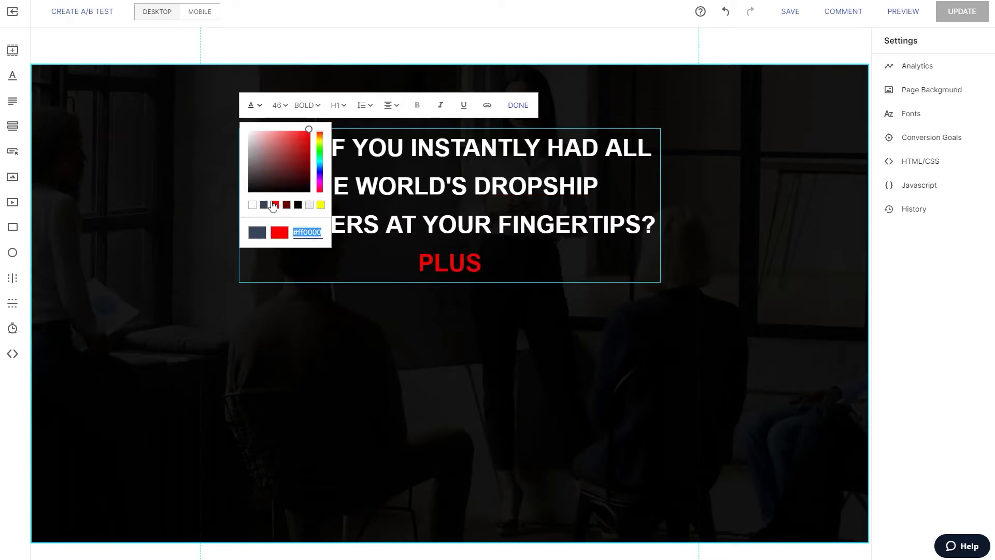
{"action": "left_click", "coordinate": [452, 356]}
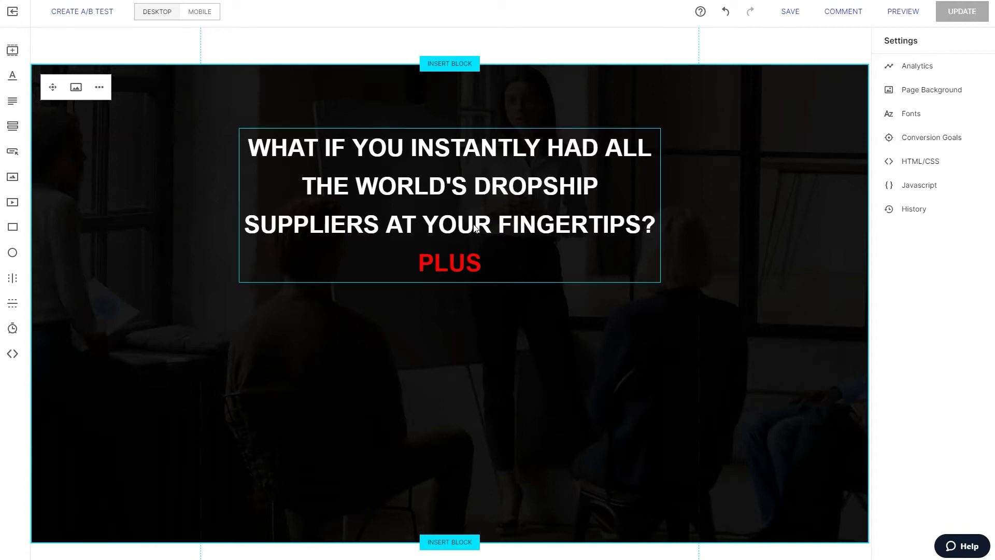
{"action": "left_click", "coordinate": [500, 256]}
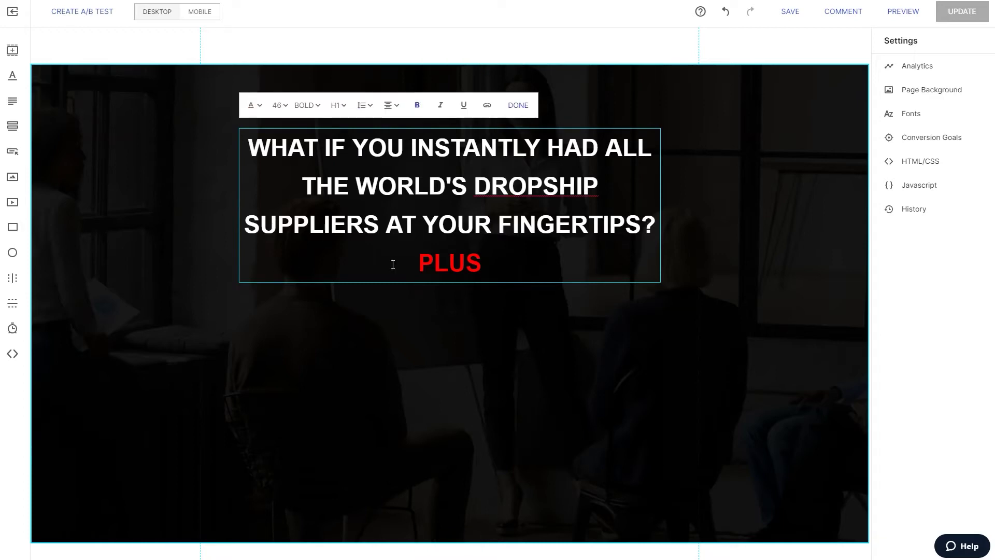
{"action": "left_click", "coordinate": [427, 478]}
Duplicate the headline by copy and paste and place the copy directly below the original, horizontally centered.
{"action": "left_click", "coordinate": [364, 169]}
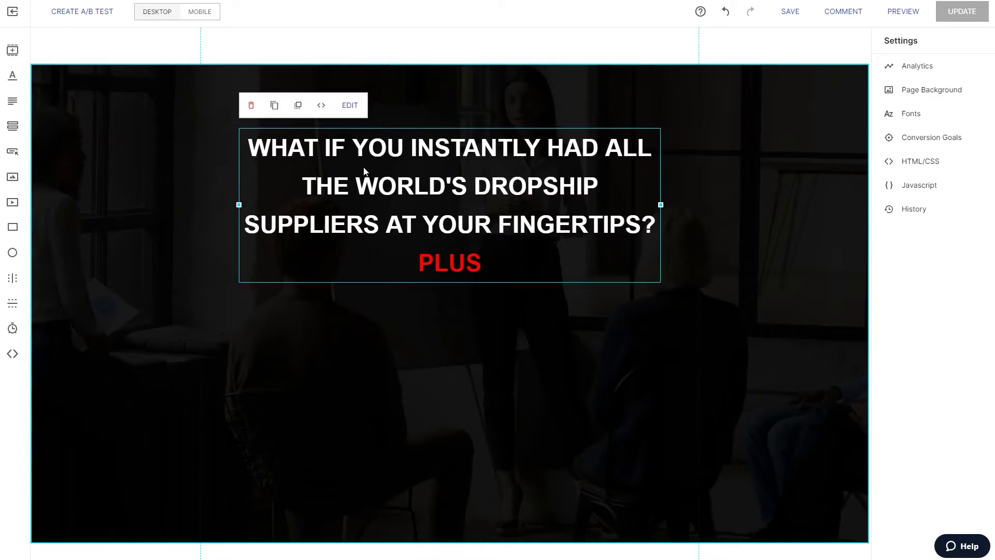
{"action": "key", "text": "ctrl+v"}
{"action": "mouse_move", "coordinate": [434, 284]}
{"action": "left_mouse_down"}
{"action": "mouse_move", "coordinate": [553, 506]}
{"action": "mouse_move", "coordinate": [497, 479]}
{"action": "mouse_move", "coordinate": [469, 446]}
{"action": "mouse_move", "coordinate": [458, 405]}
{"action": "mouse_move", "coordinate": [481, 420]}
{"action": "mouse_move", "coordinate": [468, 436]}
{"action": "mouse_move", "coordinate": [474, 423]}
{"action": "left_mouse_up"}
Select all text in the duplicated headline and set its font size to the custom value 41.
{"action": "left_click", "coordinate": [474, 411]}
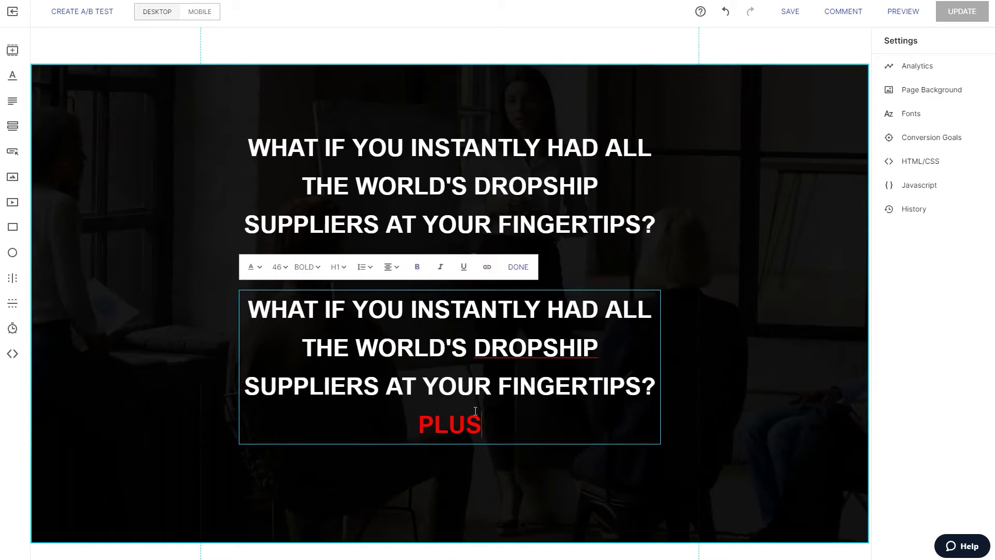
{"action": "key", "text": "ctrl+a"}
{"action": "left_click", "coordinate": [279, 267]}
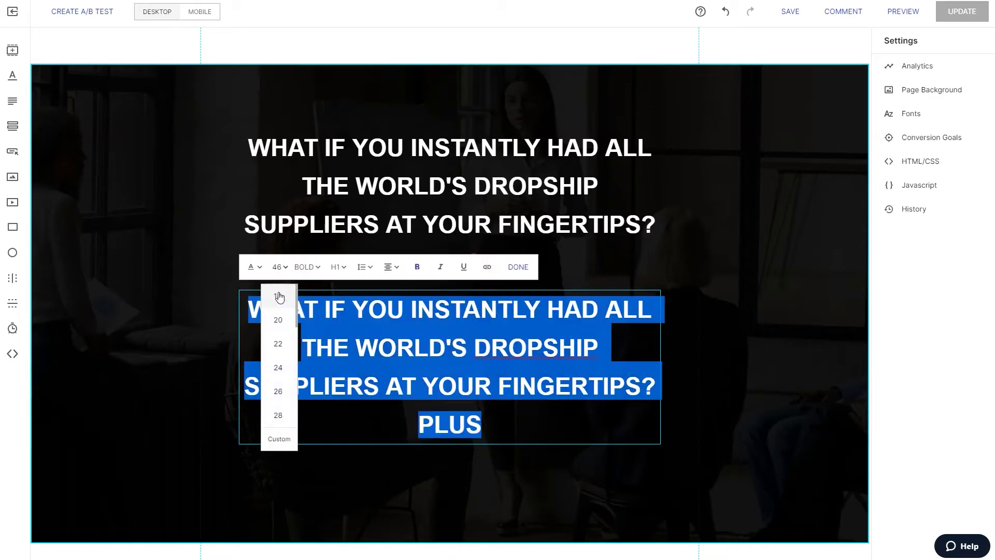
{"action": "left_click", "coordinate": [278, 268]}
{"action": "left_click", "coordinate": [278, 270]}
{"action": "left_click", "coordinate": [283, 438]}
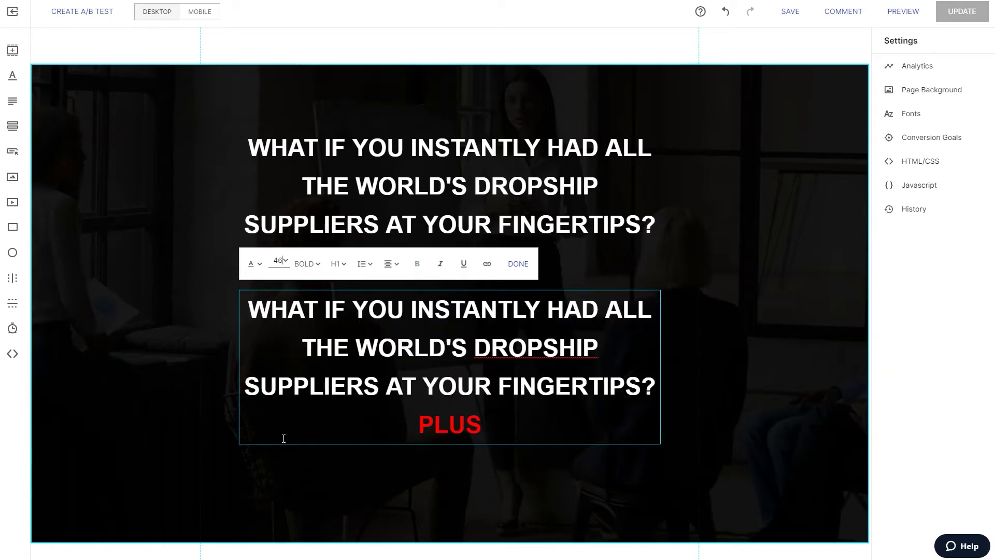
{"action": "key", "text": "BackSpace"}
{"action": "type", "text": "1"}
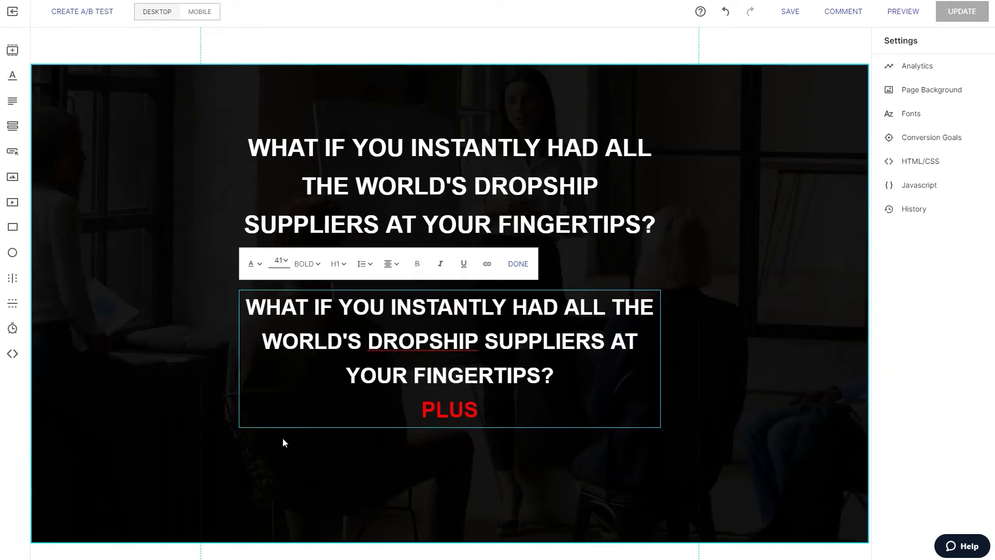
Replace the second headline's text with "WE'RE LITERALLY GOING TO HAND YOU THE TOP TEN MOST PROFITABLE PRODUCTS TO DROPSHIP RIGHT NOW".
{"action": "left_click", "coordinate": [519, 328]}
{"action": "key", "text": "ctrl+a"}
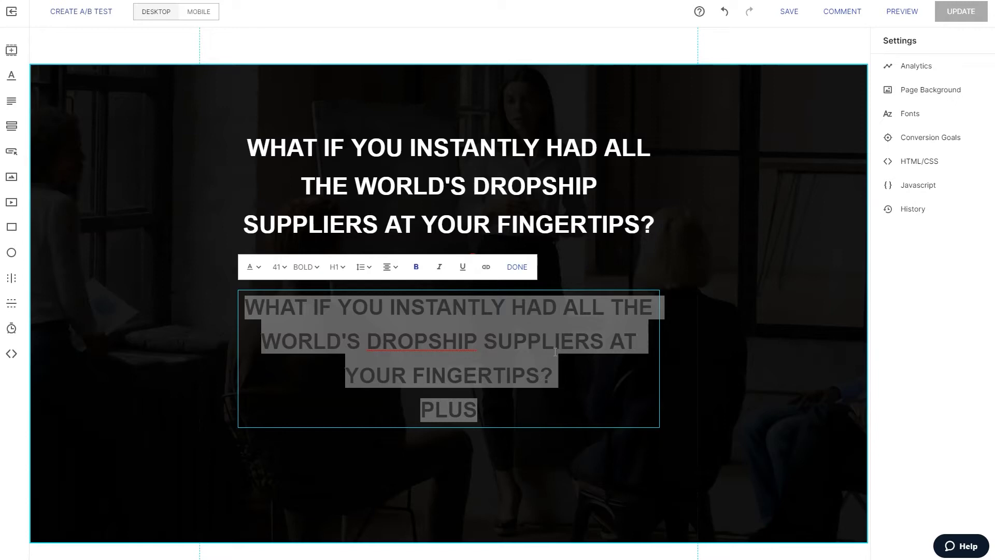
{"action": "triple_click", "coordinate": [555, 352]}
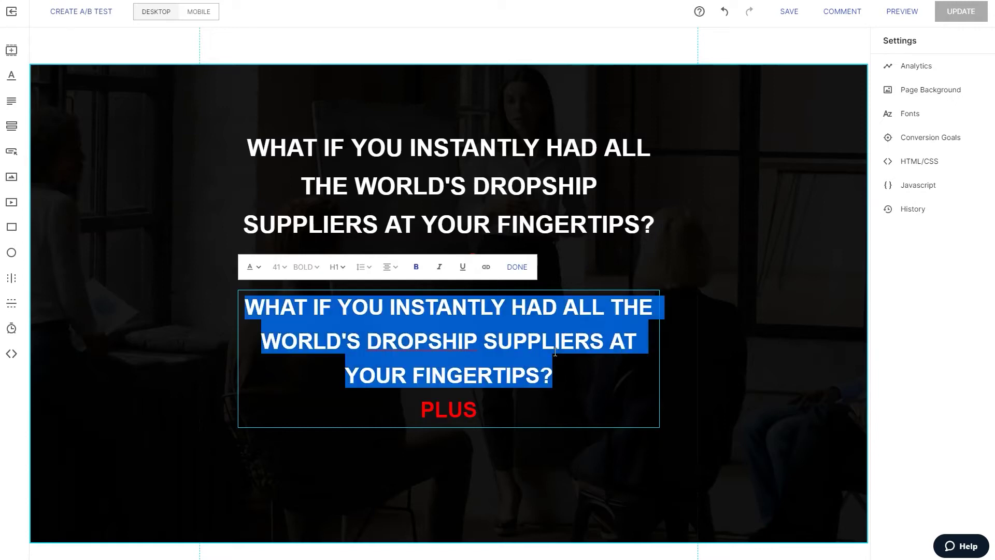
{"action": "key", "text": "ctrl+a"}
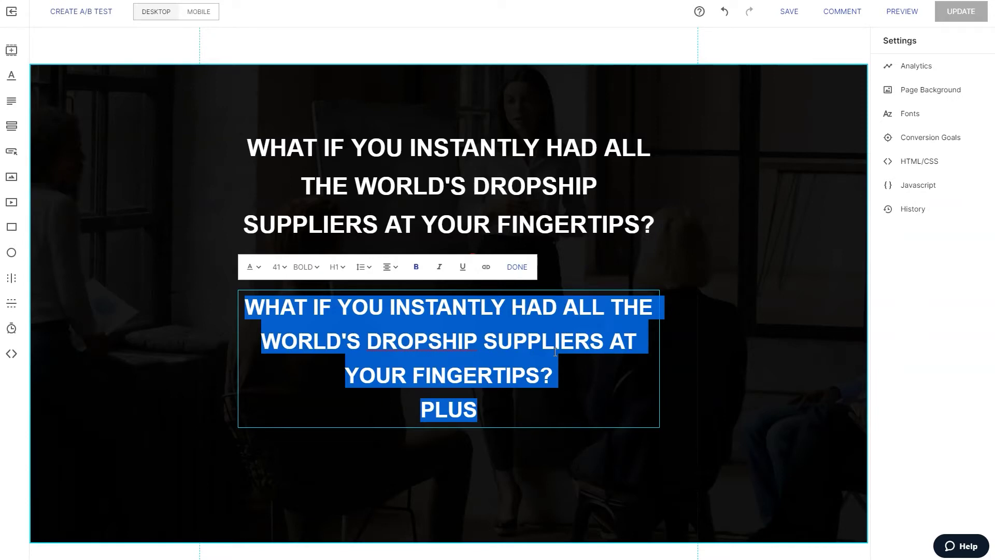
{"action": "type", "text": "WE"}
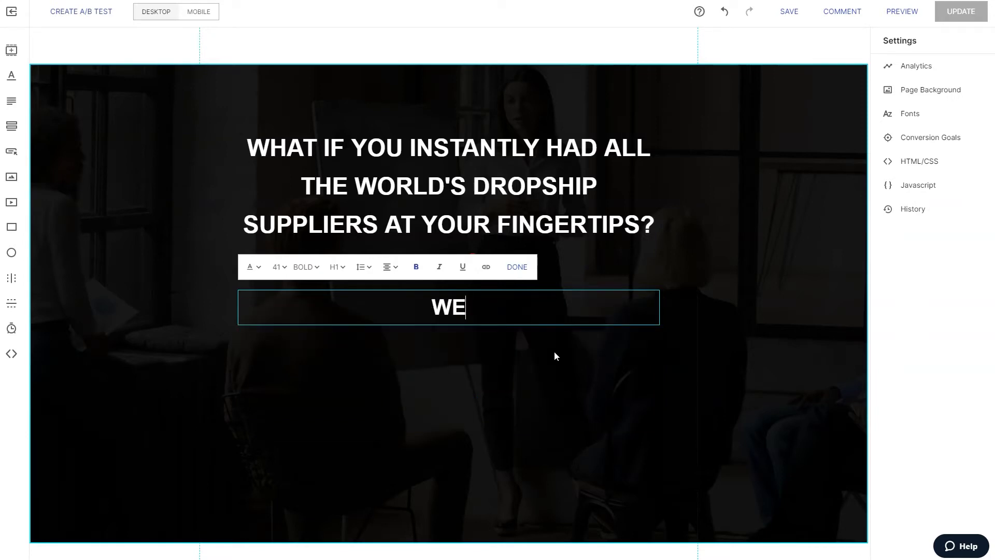
{"action": "type", "text": "'RE L"}
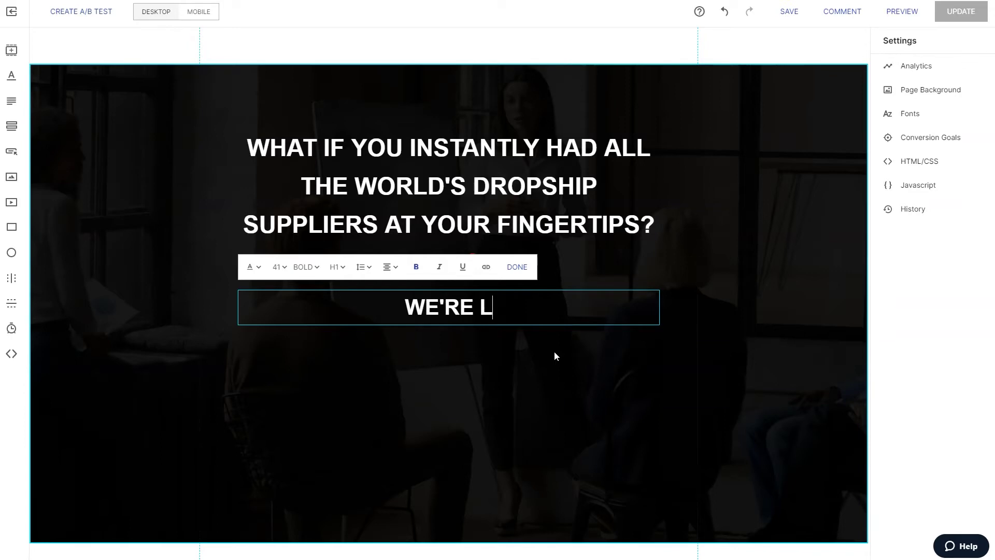
{"action": "type", "text": "ITERALLY GOING T"}
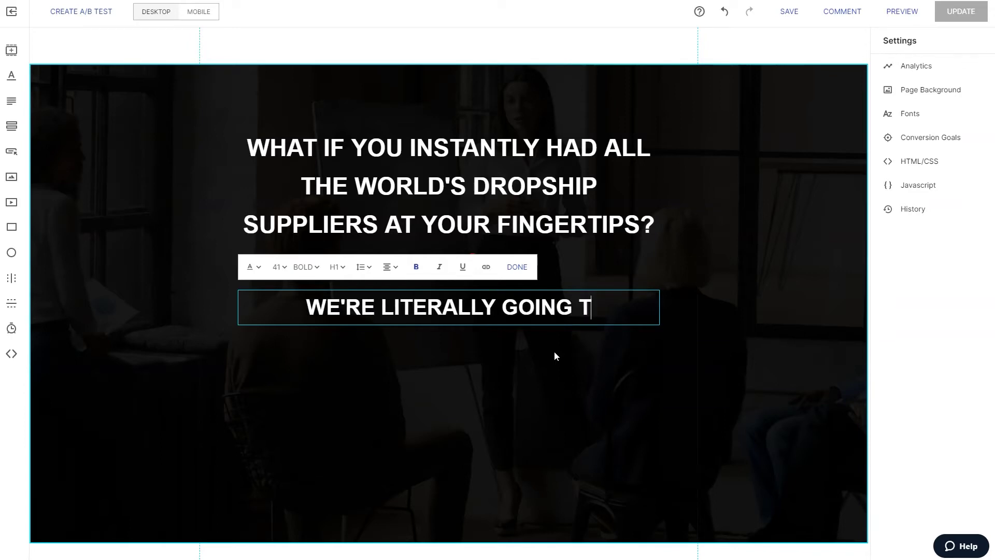
{"action": "type", "text": "O HAND YOU"}
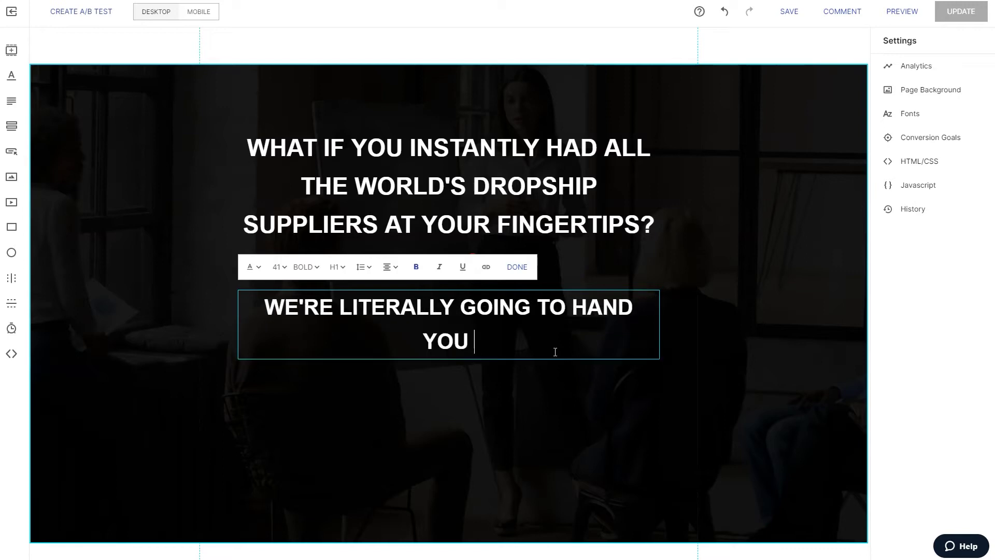
{"action": "type", "text": " THE "}
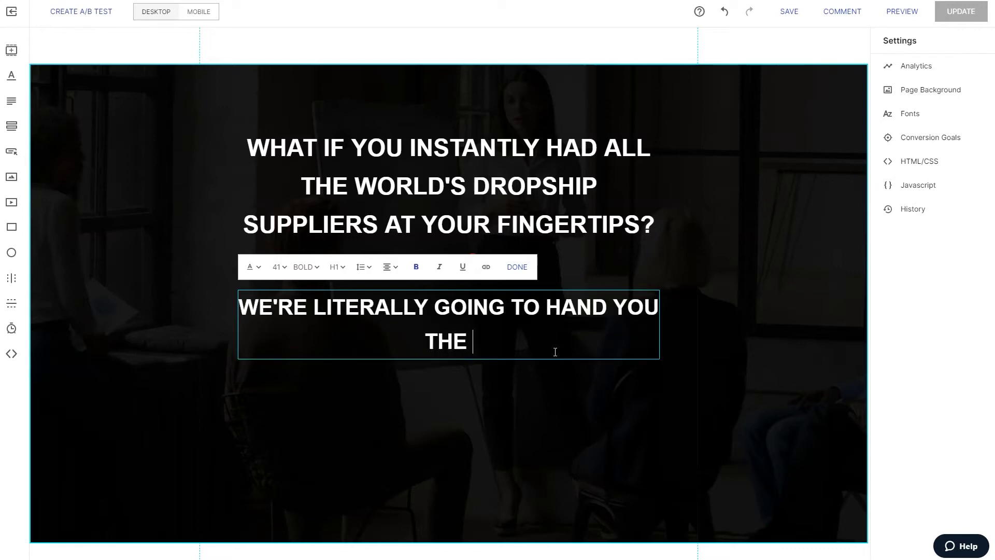
{"action": "type", "text": "TOP TEN "}
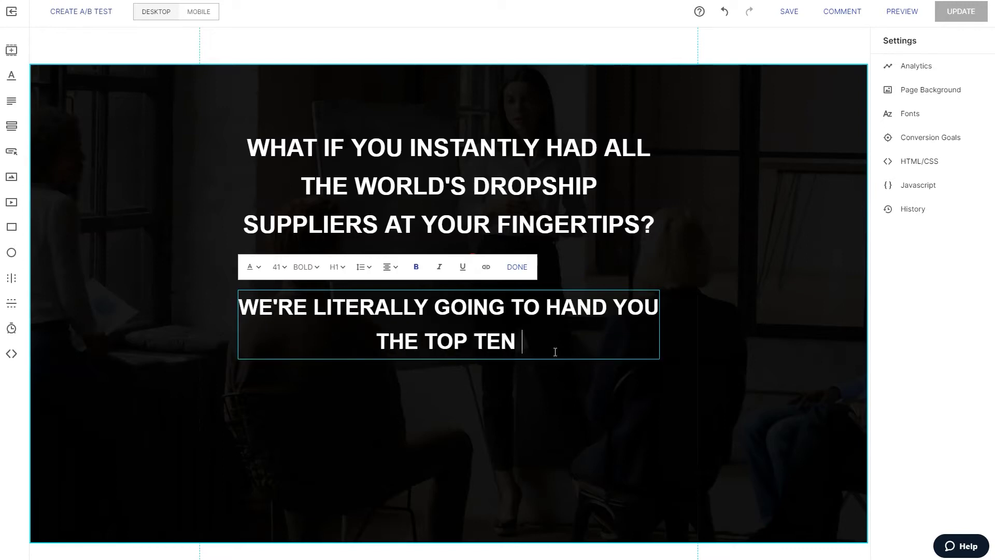
{"action": "type", "text": "MOST PROFIT"}
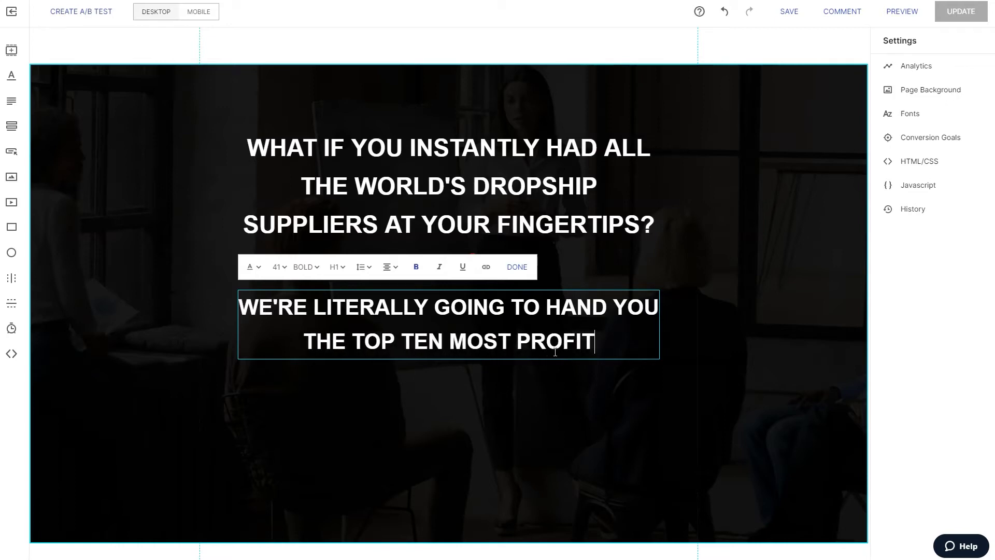
{"action": "type", "text": "ABLE "}
{"action": "type", "text": "DRO"}
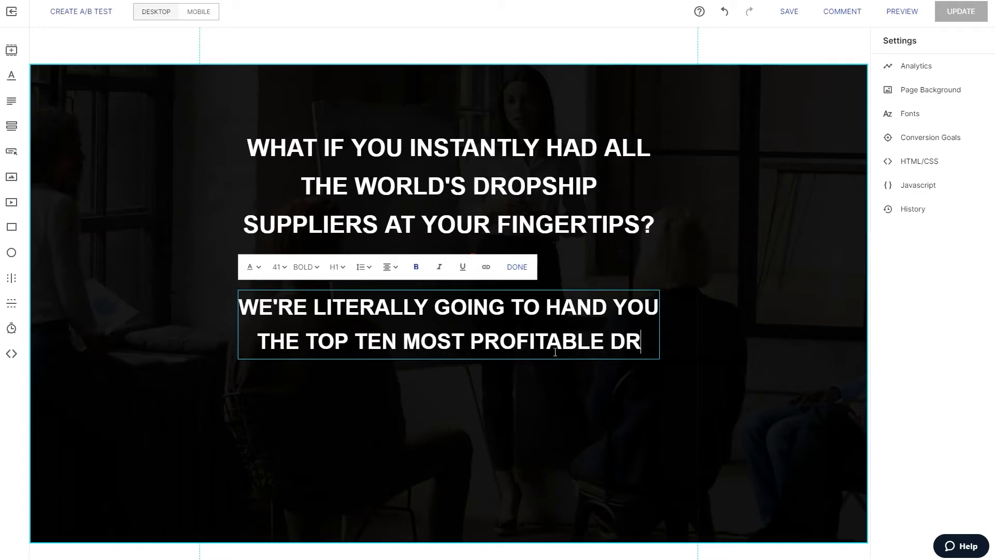
{"action": "key", "text": "BackSpace"}
{"action": "key", "text": "BackSpace"}
{"action": "key", "text": "BackSpace"}
{"action": "type", "text": "PRODUCTS"}
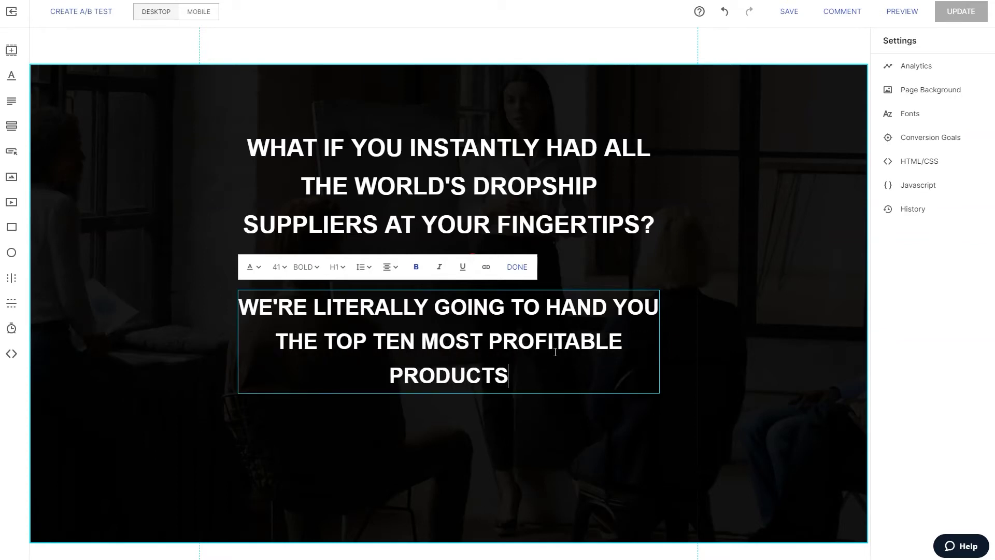
{"action": "type", "text": " TO "}
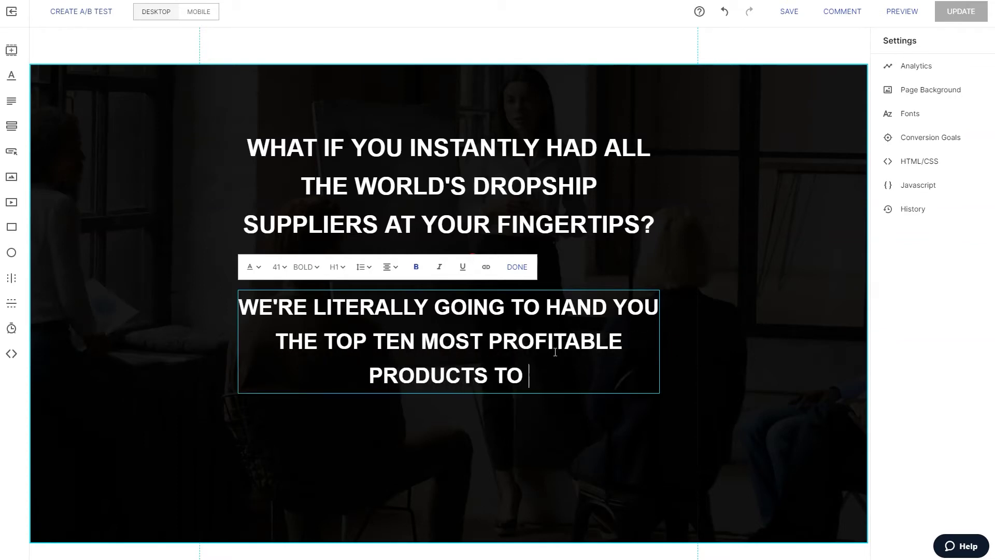
{"action": "type", "text": "DROPSHIP RIGT"}
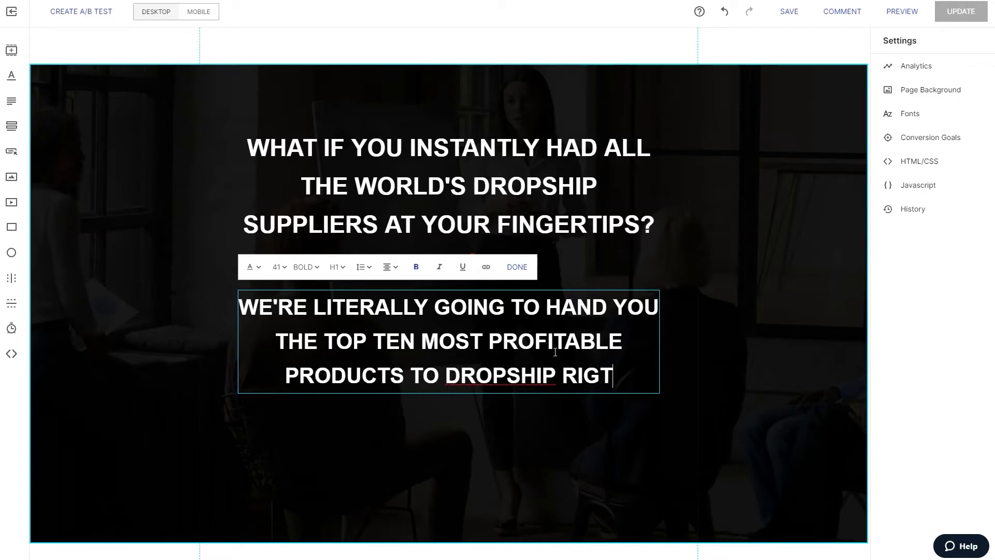
{"action": "key", "text": "BackSpace"}
{"action": "type", "text": "HT NOW"}
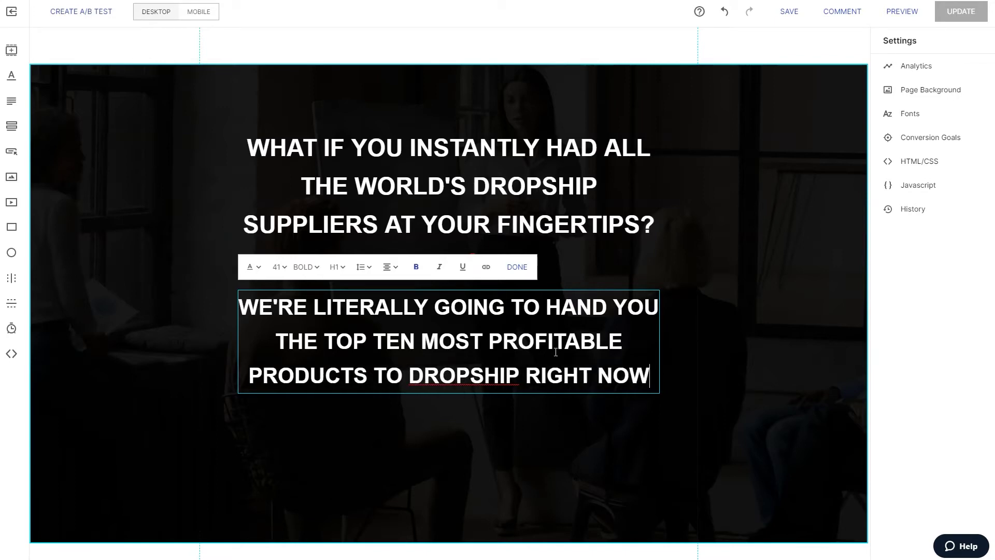
Set the second headline's font size to the custom value 31 and move it slightly up, horizontally centered below "PLUS".
{"action": "left_click", "coordinate": [277, 267]}
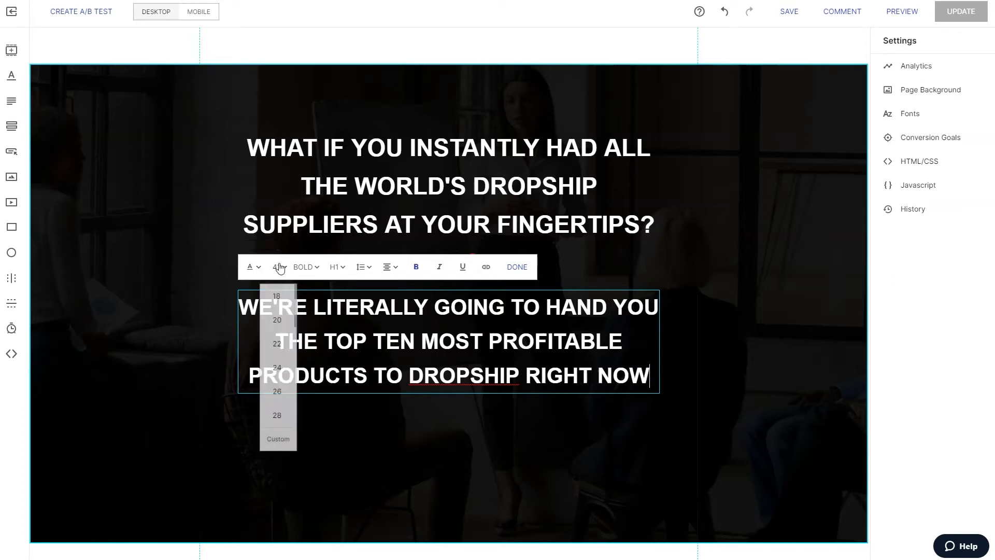
{"action": "left_click", "coordinate": [278, 439]}
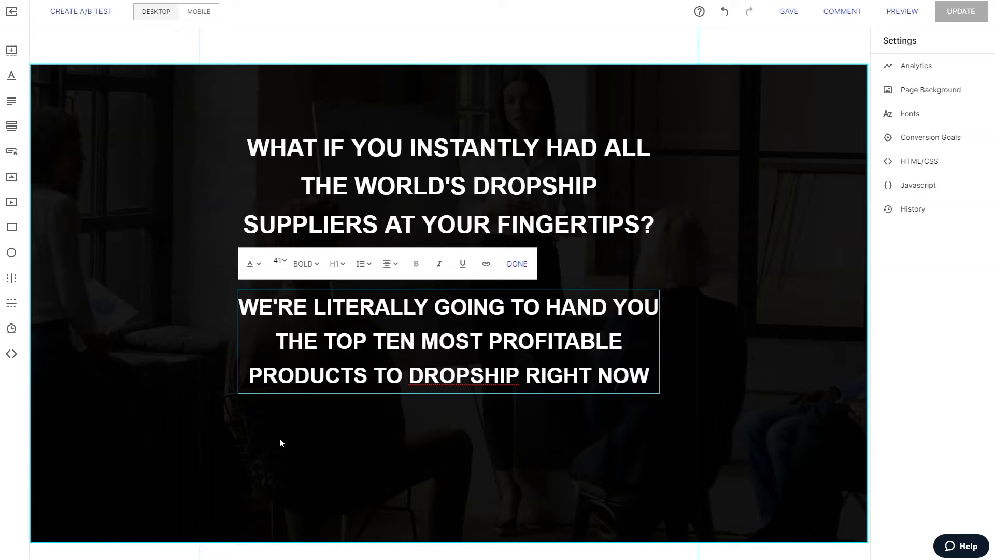
{"action": "key", "text": "BackSpace"}
{"action": "type", "text": "3"}
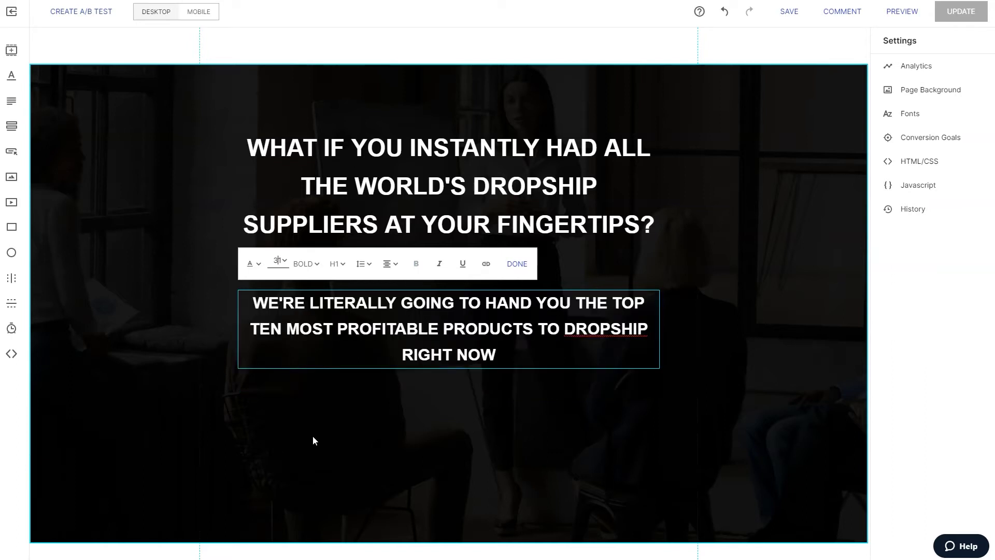
{"action": "left_click", "coordinate": [313, 440]}
{"action": "left_click", "coordinate": [445, 342]}
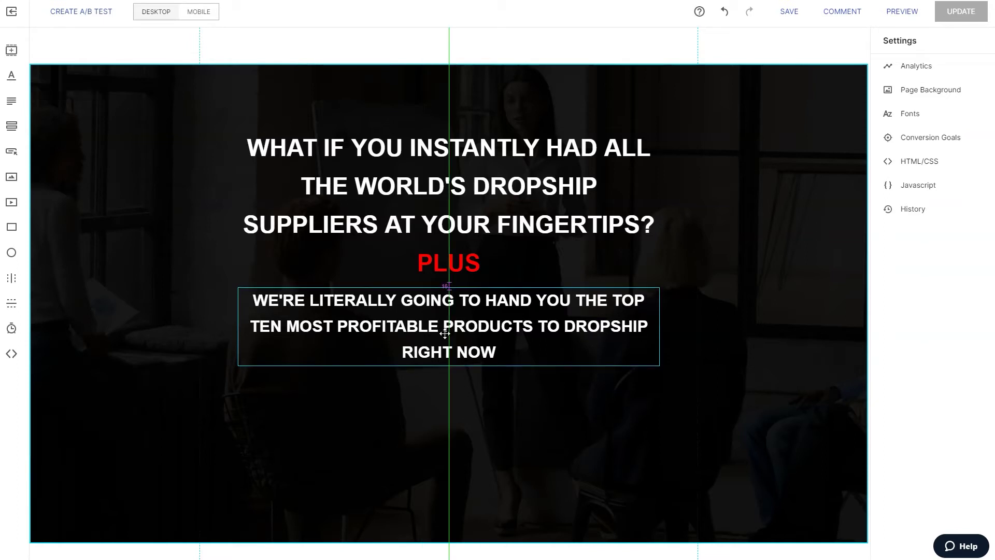
Color the words "RIGHT NOW" and "HAND YOU" in the second headline red (#ff0000).
{"action": "double_click", "coordinate": [479, 351]}
{"action": "left_click_drag", "start_coordinate": [574, 351], "coordinate": [350, 359]}
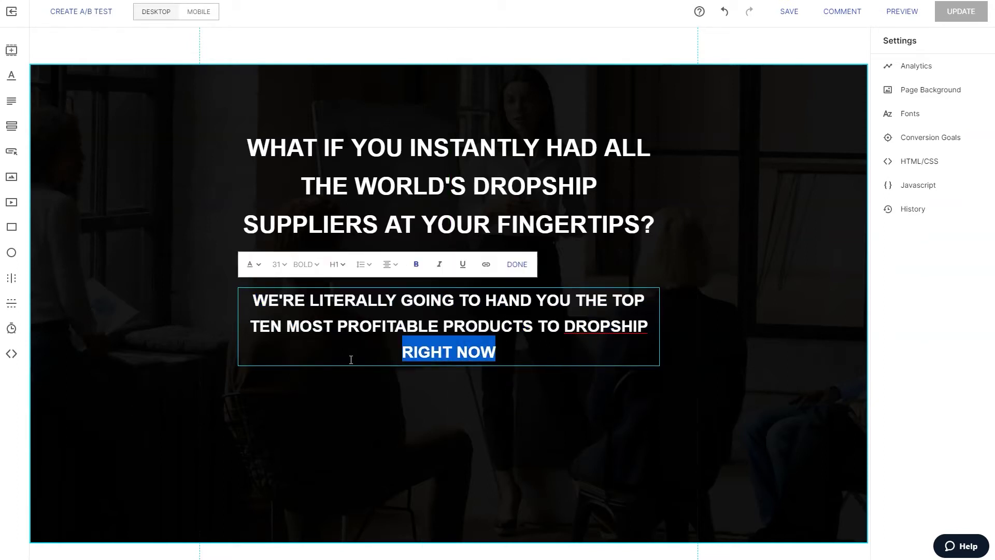
{"action": "left_click", "coordinate": [251, 264]}
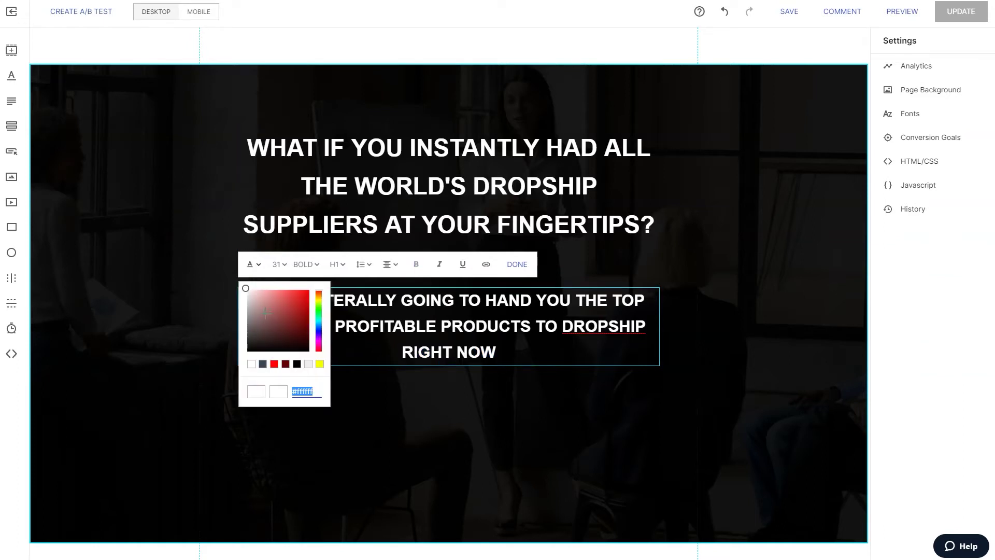
{"action": "left_click", "coordinate": [274, 364]}
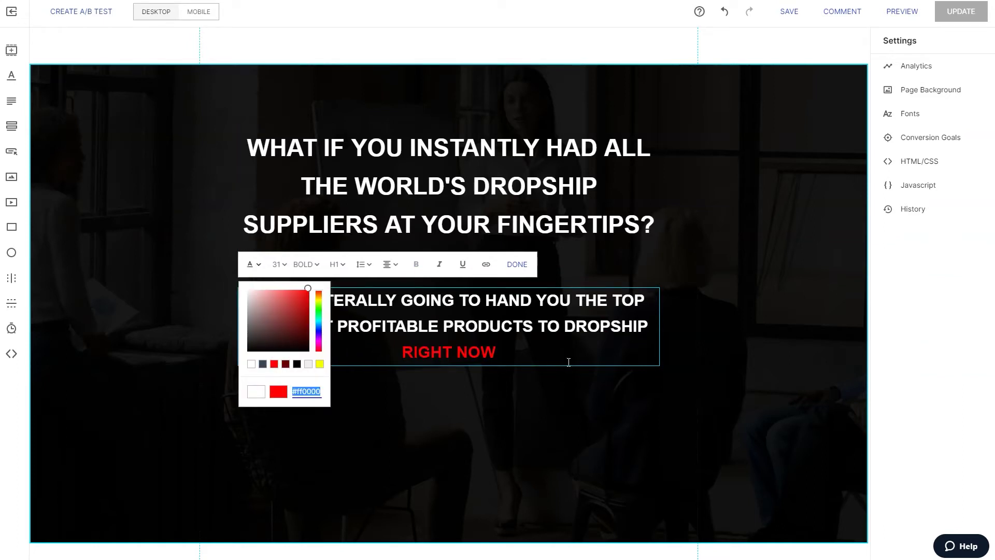
{"action": "left_click_drag", "start_coordinate": [485, 299], "coordinate": [533, 301]}
{"action": "left_click", "coordinate": [254, 268]}
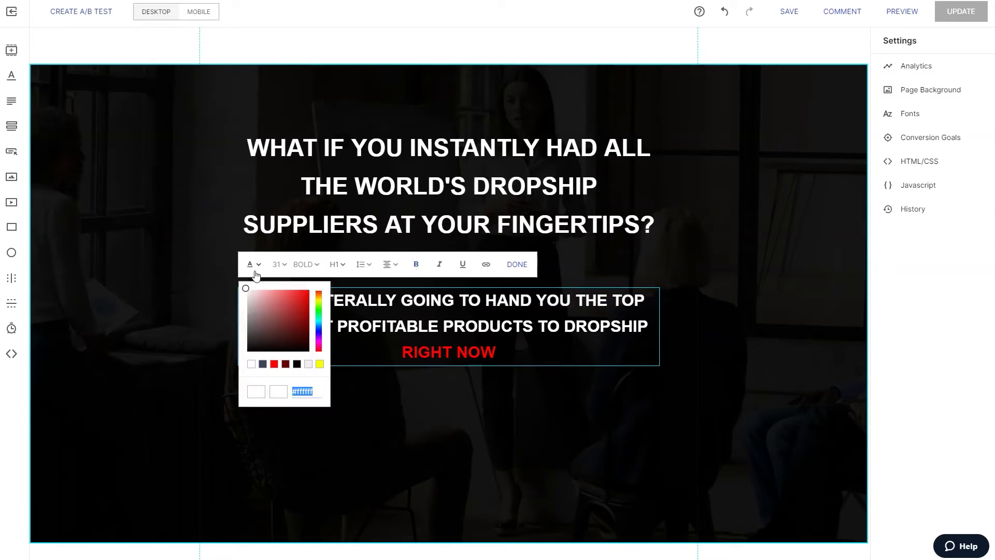
{"action": "left_click", "coordinate": [274, 364]}
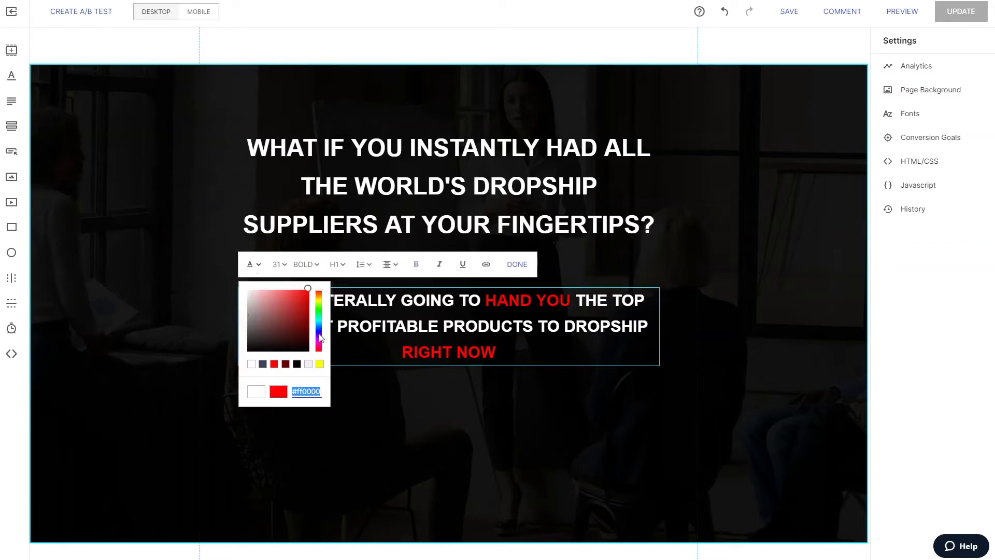
{"action": "left_click", "coordinate": [463, 264]}
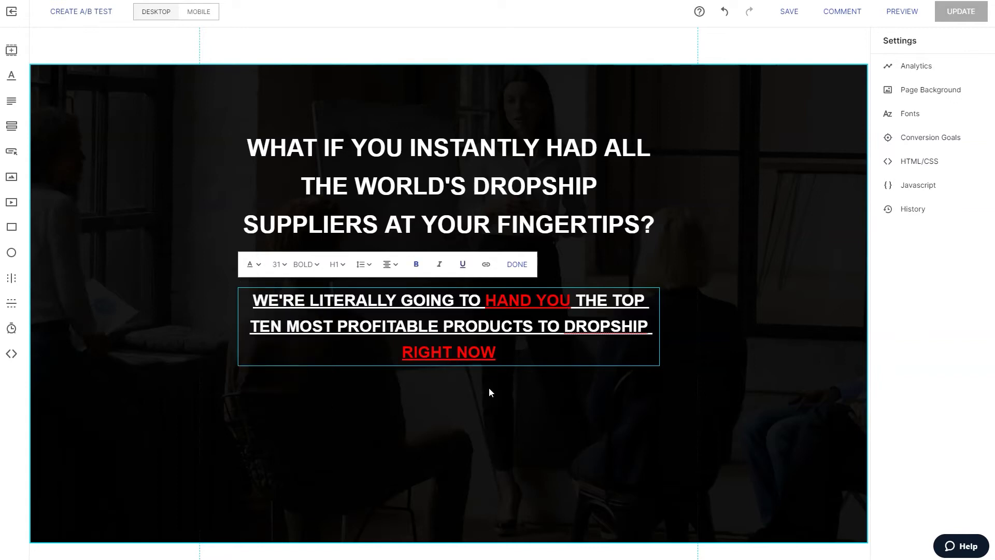
{"action": "left_click", "coordinate": [489, 387]}
{"action": "left_click", "coordinate": [506, 322]}
{"action": "left_click", "coordinate": [505, 322]}
{"action": "key", "text": "ctrl+a"}
{"action": "key", "text": "ctrl+u"}
{"action": "left_click", "coordinate": [505, 326]}
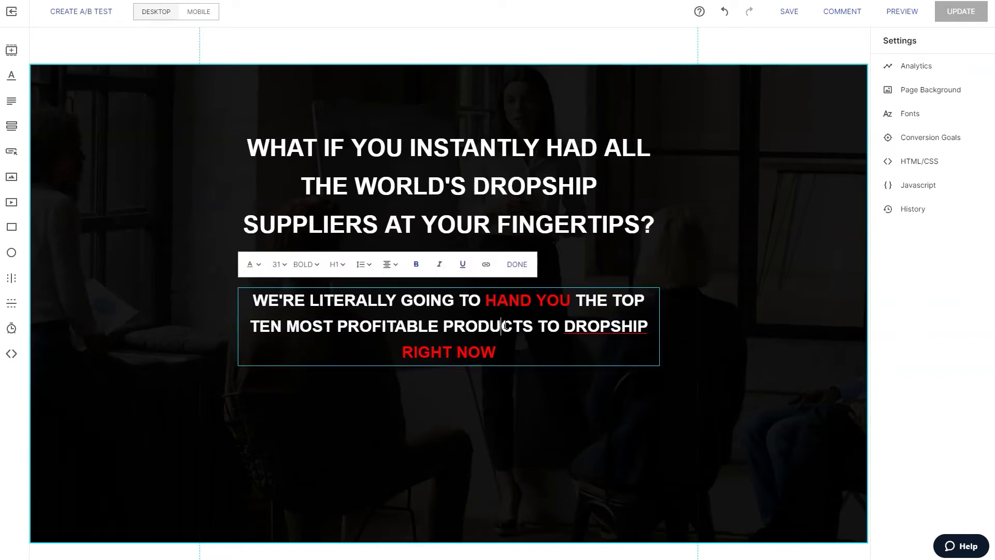
Underline only the words "HAND YOU" in the second headline and leave text editing.
{"action": "left_click_drag", "start_coordinate": [487, 298], "coordinate": [568, 299]}
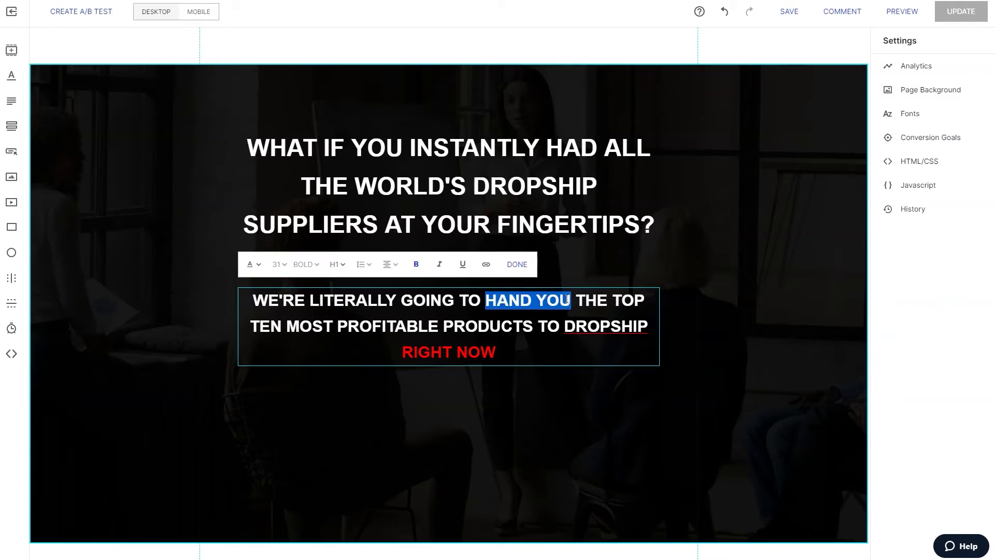
{"action": "left_click", "coordinate": [551, 330]}
{"action": "left_click", "coordinate": [480, 476]}
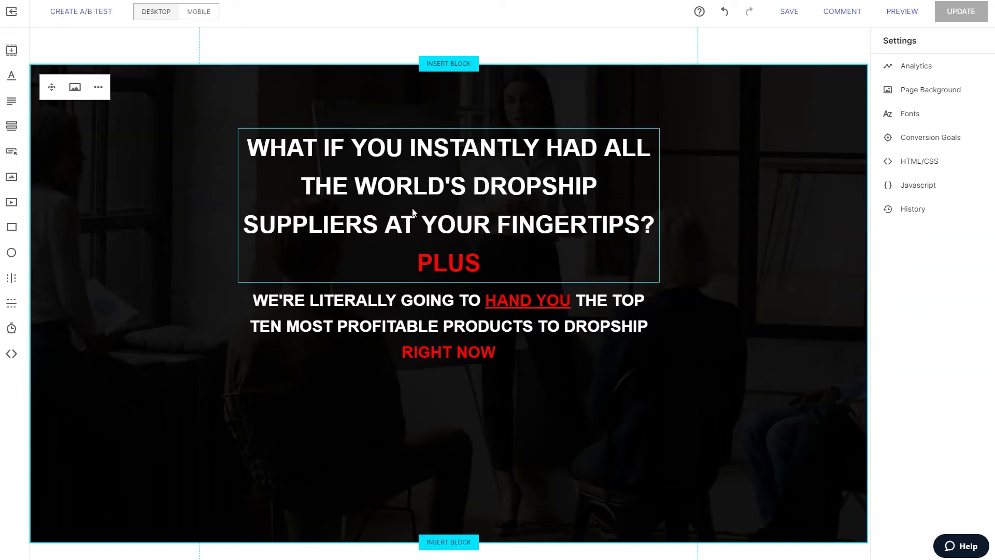
Replace the white text above "PLUS" in the first headline with "WOULD YOU LIKE TO ACCESS THE WORLD'S #1 DROPSHIPPING DATABASE?".
{"action": "left_click", "coordinate": [503, 190]}
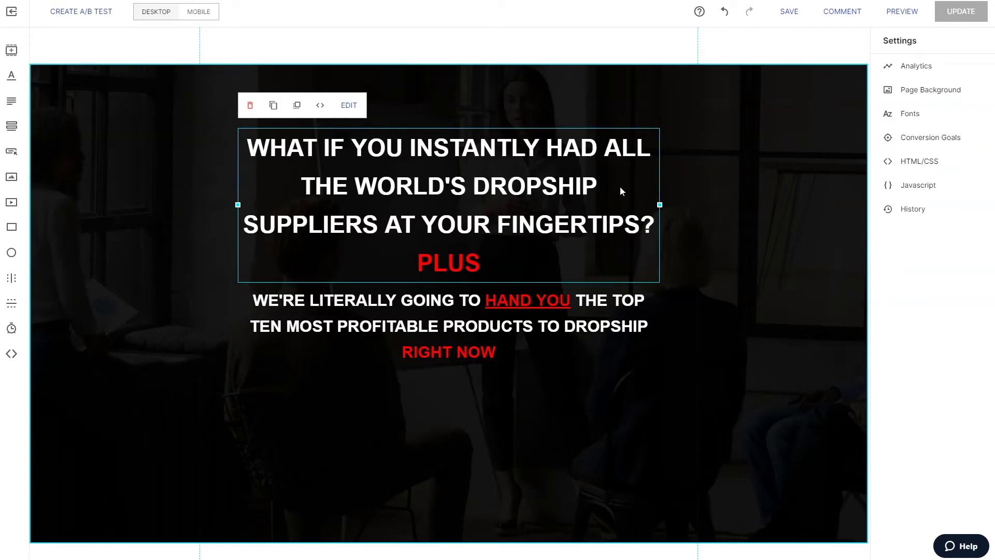
{"action": "left_click", "coordinate": [576, 193]}
{"action": "left_click_drag", "start_coordinate": [657, 234], "coordinate": [202, 149]}
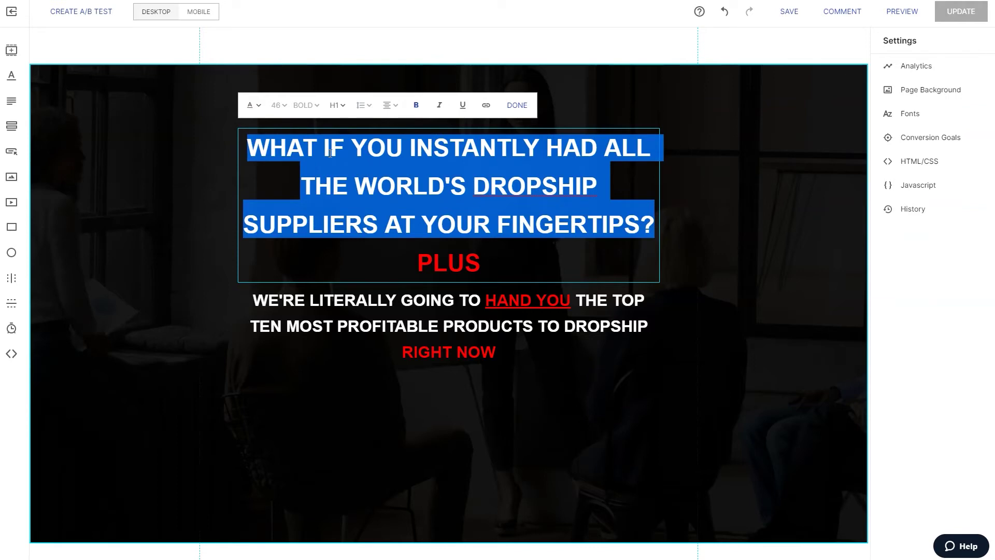
{"action": "type", "text": "WOULD YOU LIKE TO ACCESS THE WORLD'S "}
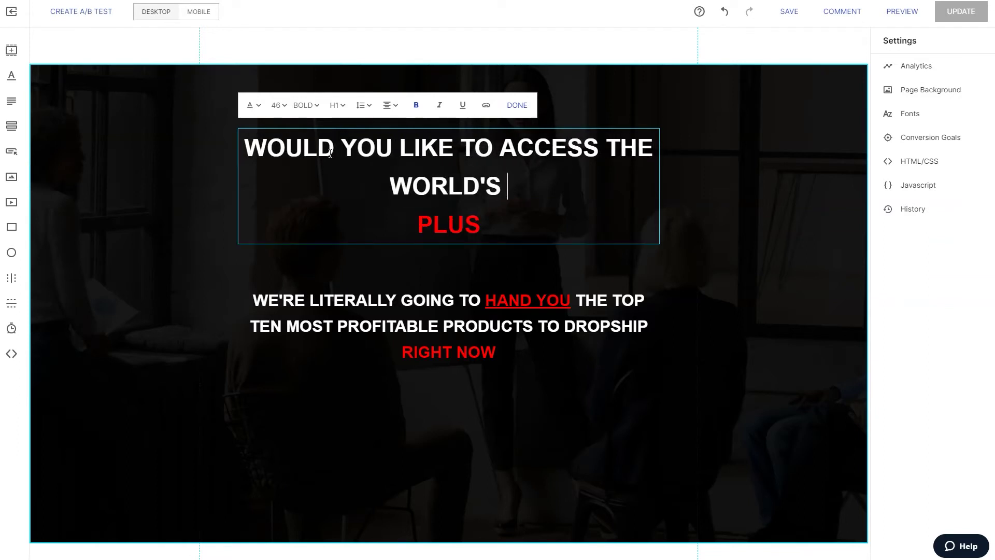
{"action": "type", "text": "#1 "}
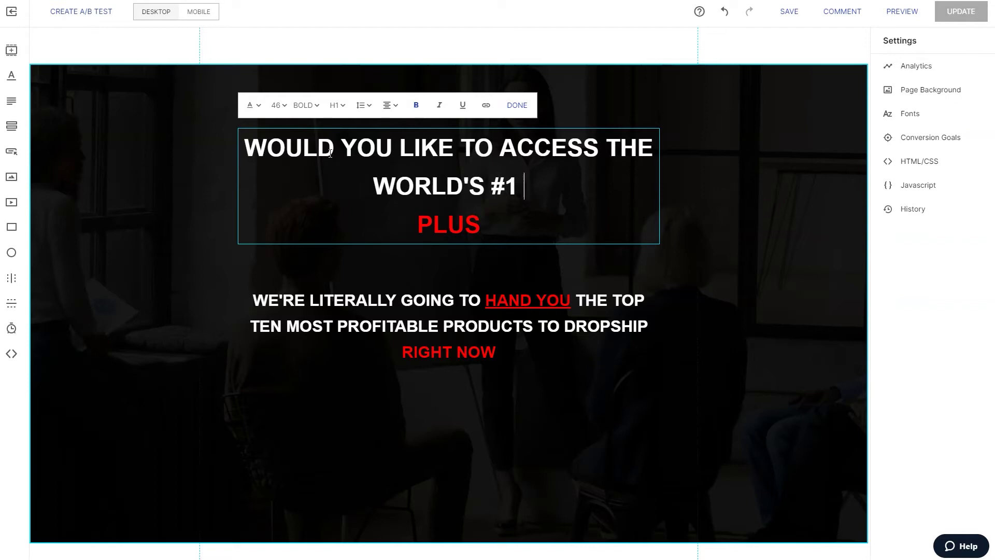
{"action": "type", "text": "D"}
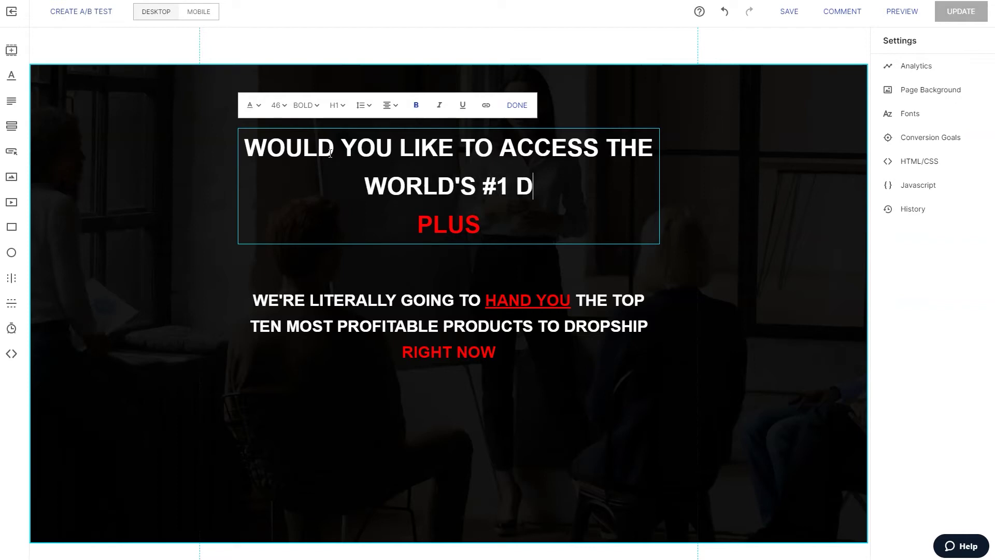
{"action": "type", "text": "ROPSHIPPING DATA"}
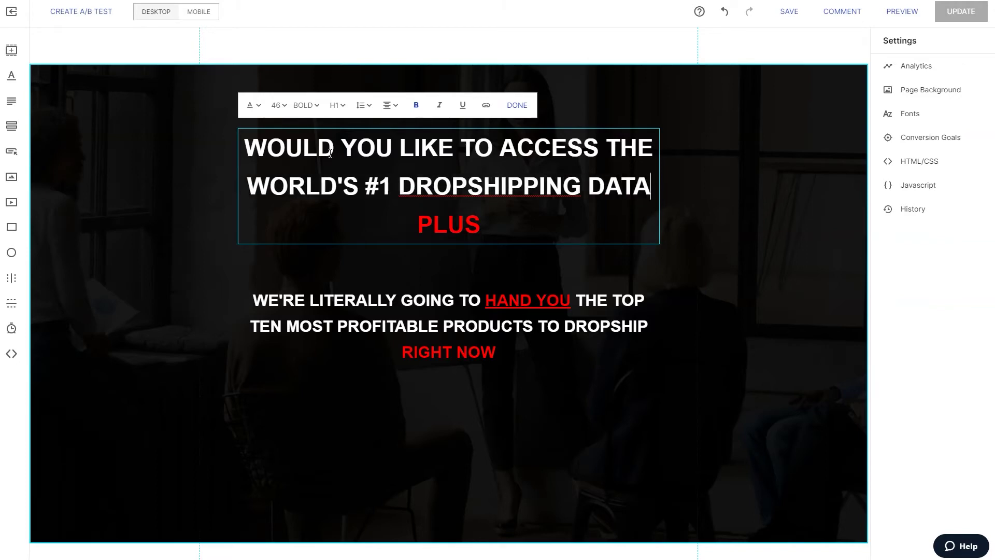
{"action": "type", "text": "BASE?"}
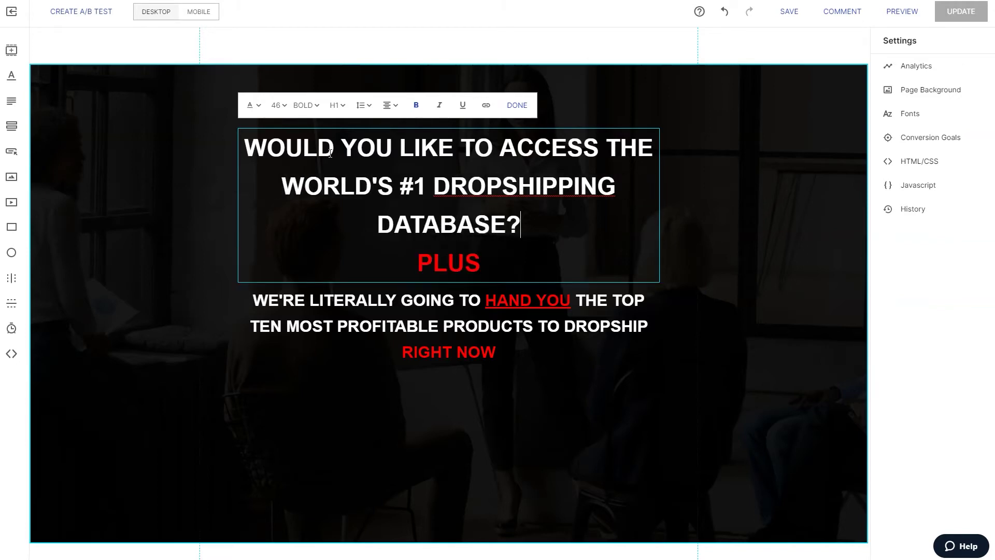
Leave text editing and move both headlines slightly up, keeping them horizontally centered with a small gap between them.
{"action": "left_click", "coordinate": [496, 431]}
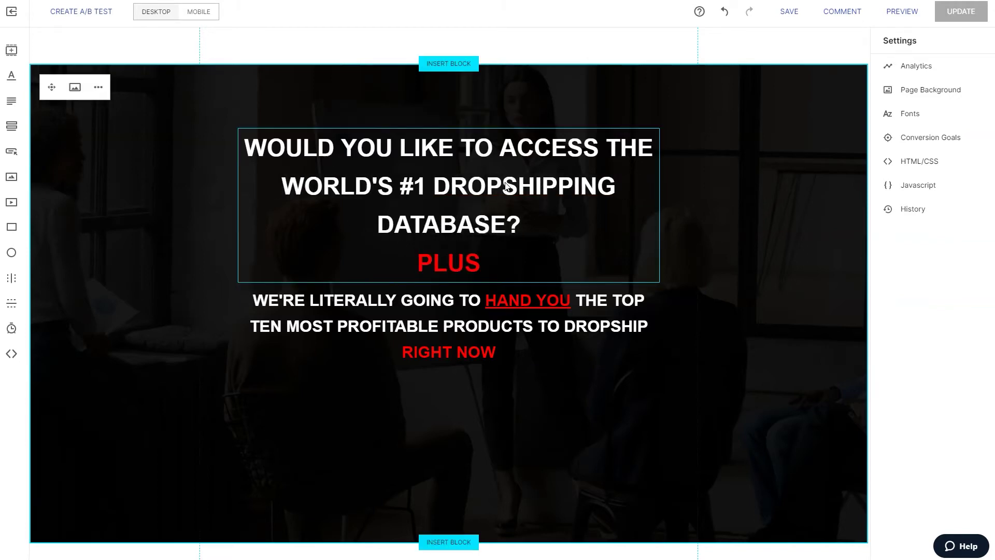
{"action": "left_click", "coordinate": [506, 186]}
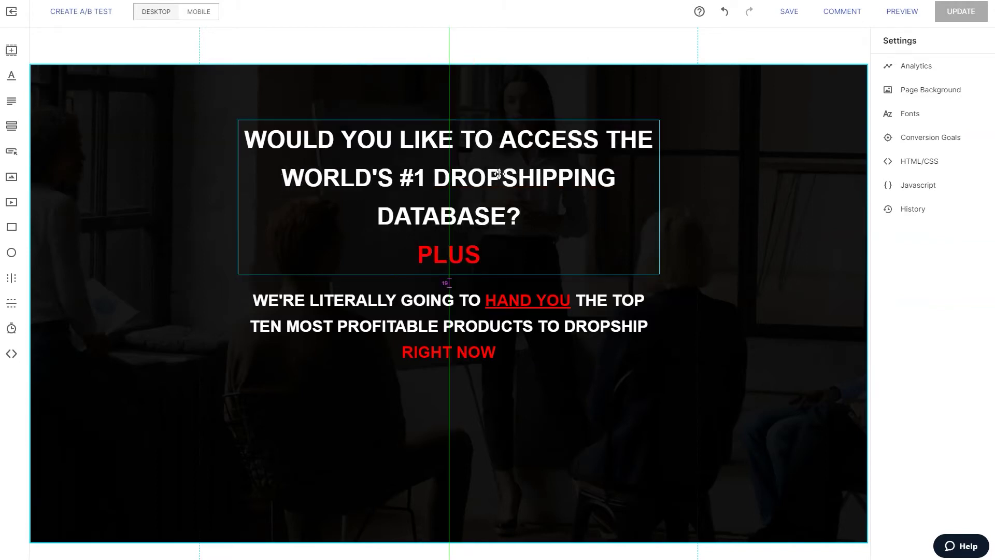
{"action": "left_click", "coordinate": [496, 316]}
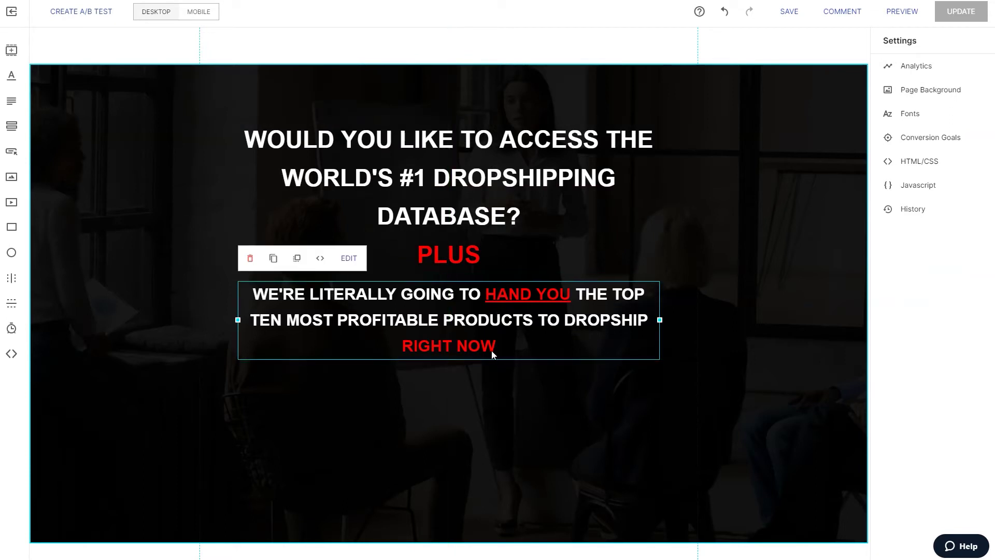
{"action": "left_click", "coordinate": [514, 394]}
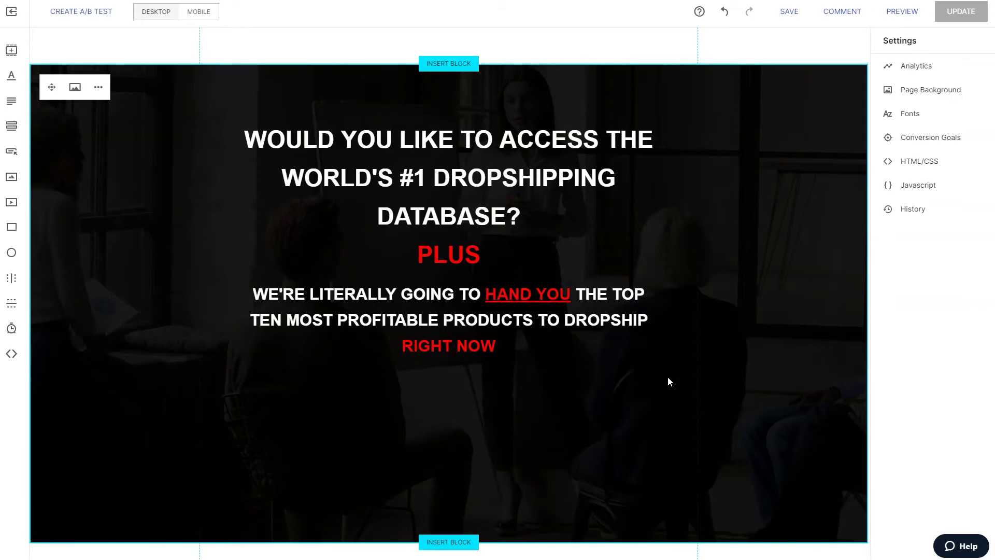
Delete the empty white block above the hero block.
{"action": "scroll", "coordinate": [675, 377], "scroll_direction": "down", "scroll_amount": 3}
{"action": "scroll", "coordinate": [351, 300], "scroll_direction": "up", "scroll_amount": 3}
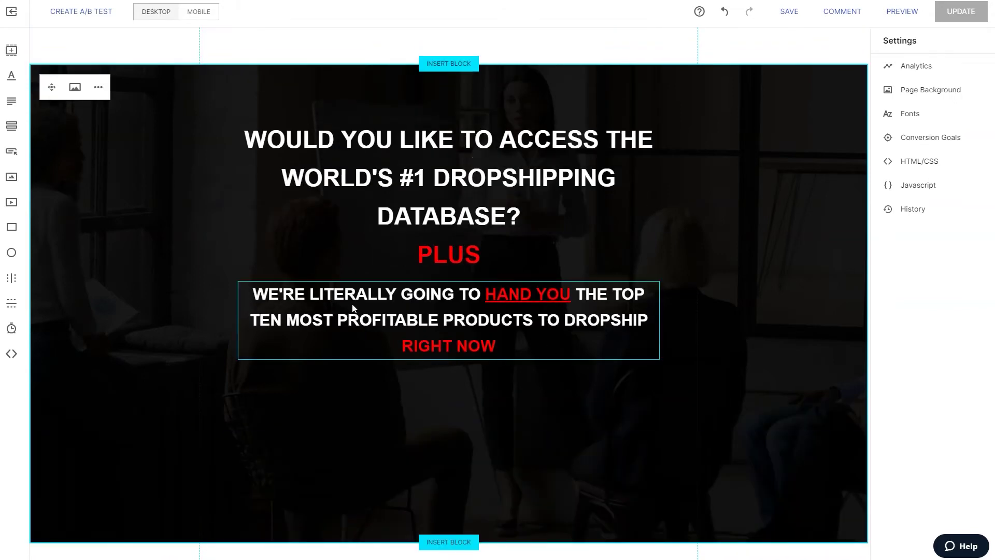
{"action": "scroll", "coordinate": [428, 338], "scroll_direction": "down", "scroll_amount": 3}
{"action": "scroll", "coordinate": [604, 415], "scroll_direction": "up", "scroll_amount": 2}
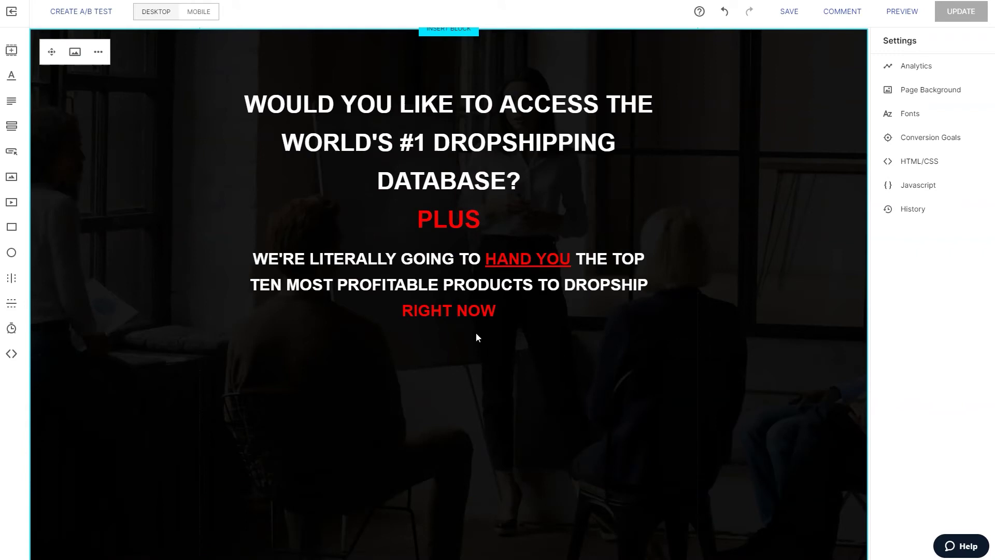
{"action": "scroll", "coordinate": [476, 338], "scroll_direction": "up", "scroll_amount": 1}
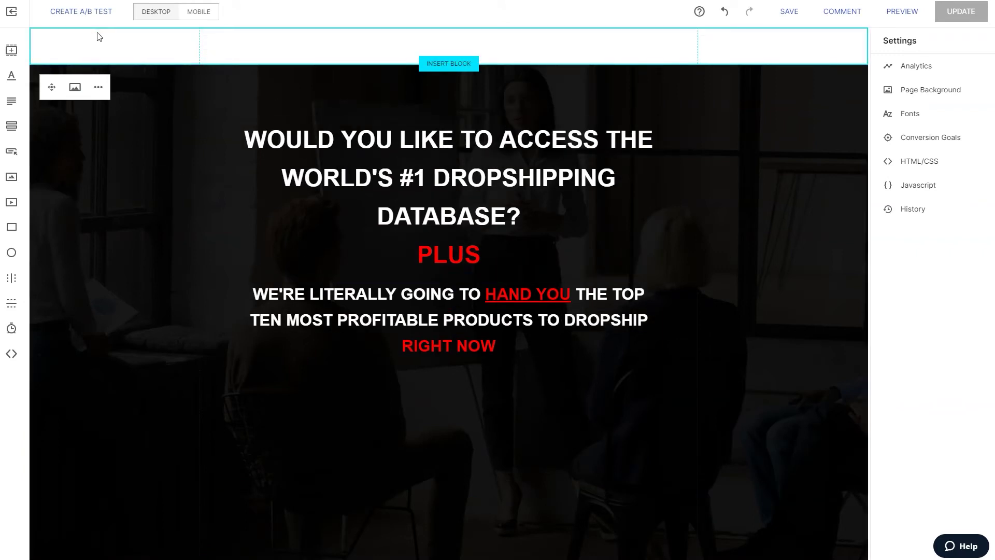
{"action": "left_click", "coordinate": [98, 50]}
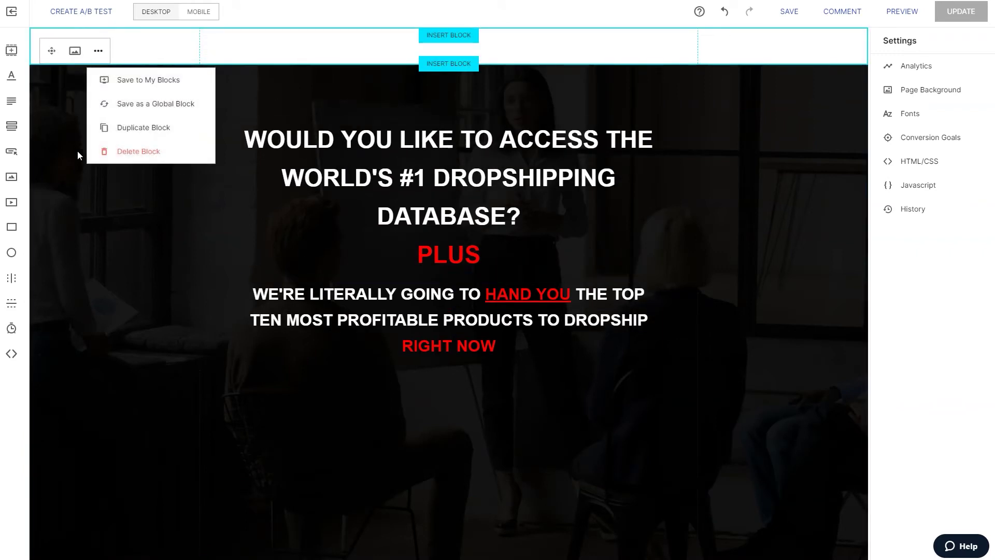
{"action": "left_click", "coordinate": [145, 158]}
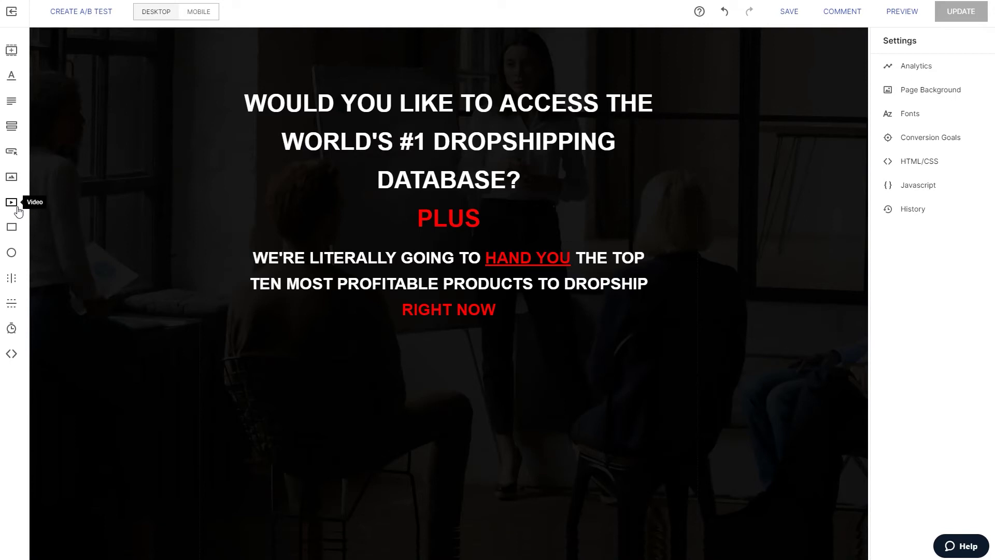
Add a button centered below the second headline and enlarge it into a wide rectangle narrower than the headline.
{"action": "left_click", "coordinate": [12, 152]}
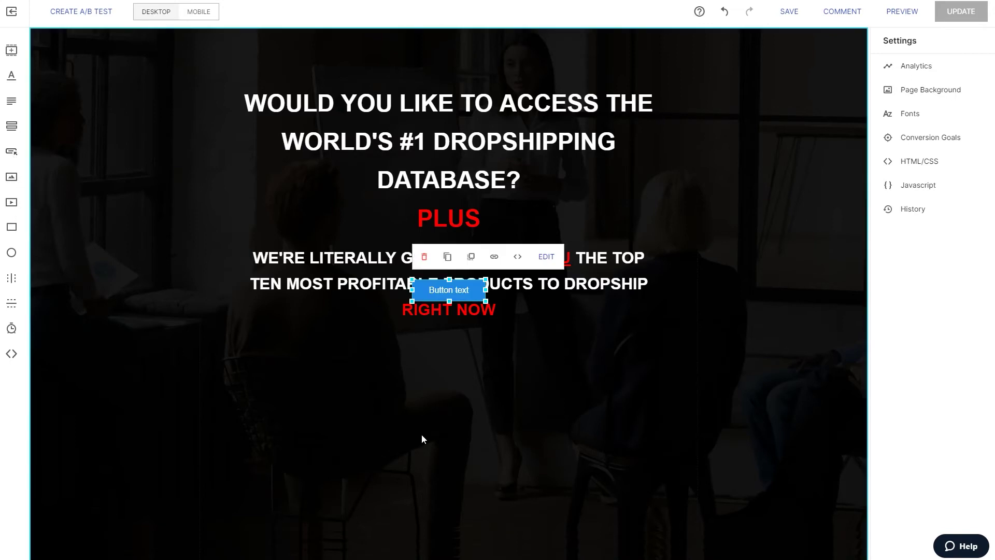
{"action": "left_click_drag", "start_coordinate": [486, 299], "coordinate": [570, 413]}
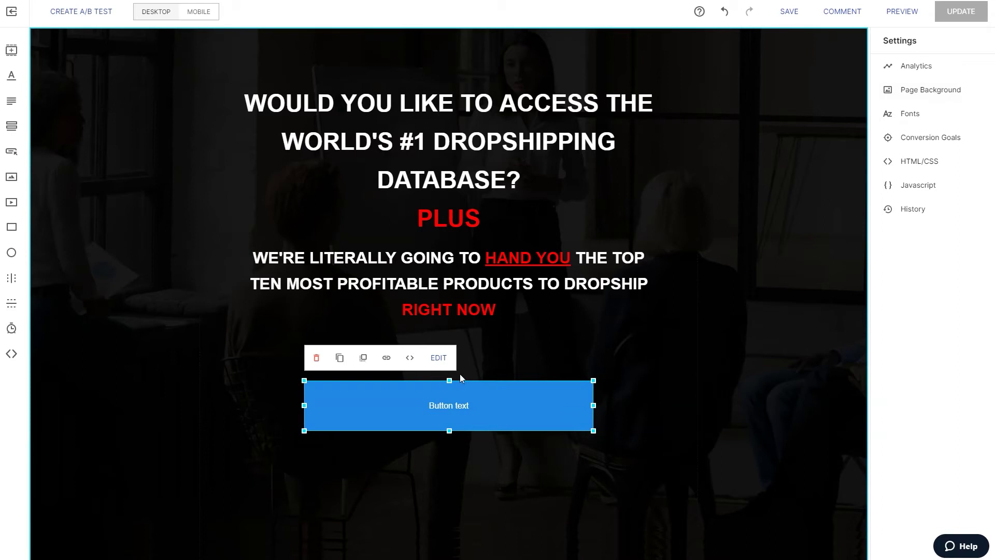
Set the button's color to the saved bright red and its hover color to the saved dark red.
{"action": "left_click", "coordinate": [439, 358]}
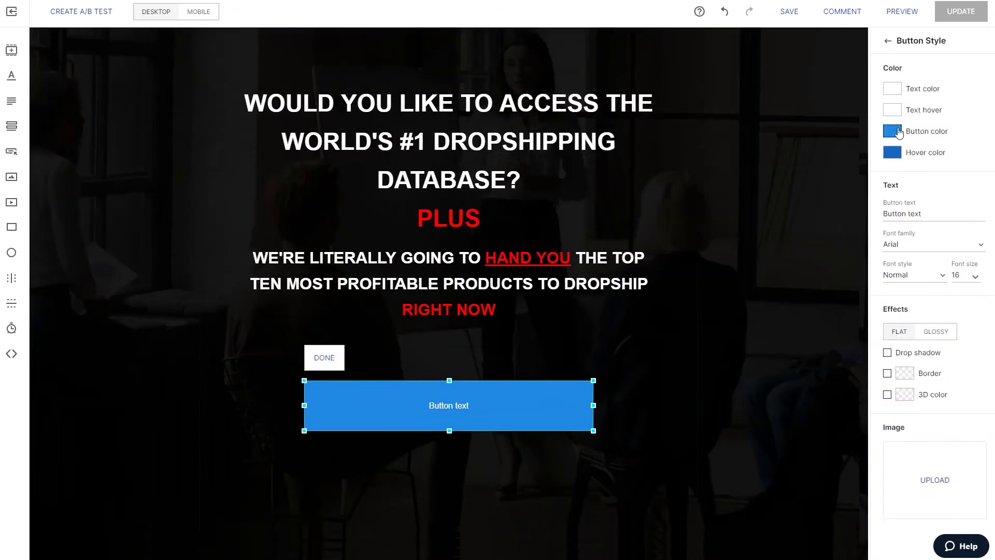
{"action": "left_click", "coordinate": [892, 131]}
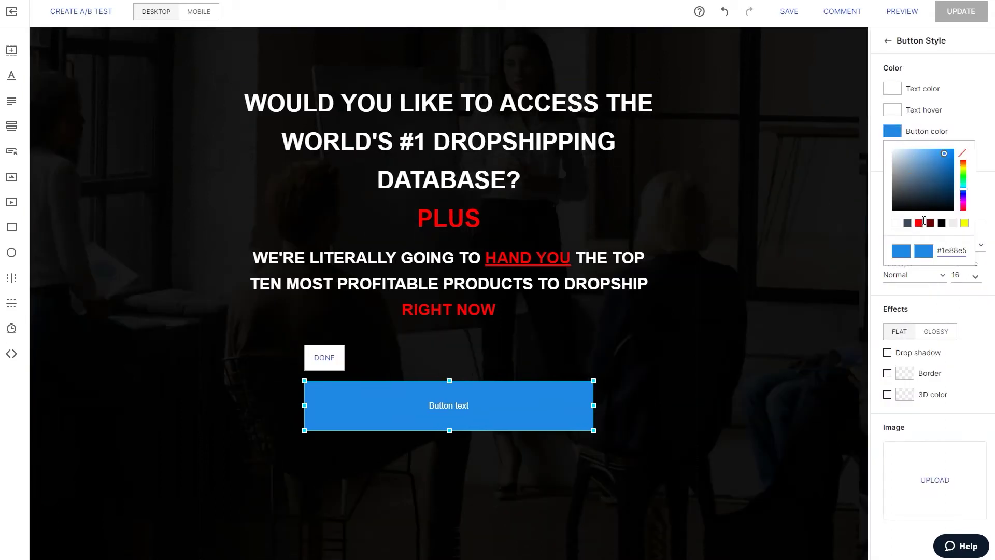
{"action": "left_click", "coordinate": [918, 222]}
{"action": "left_click", "coordinate": [894, 153]}
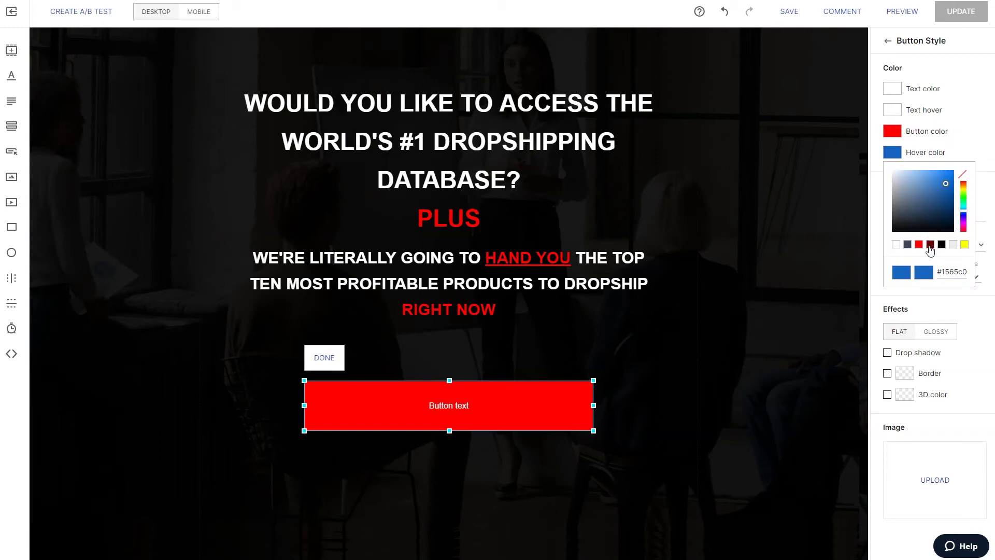
{"action": "left_click", "coordinate": [930, 245]}
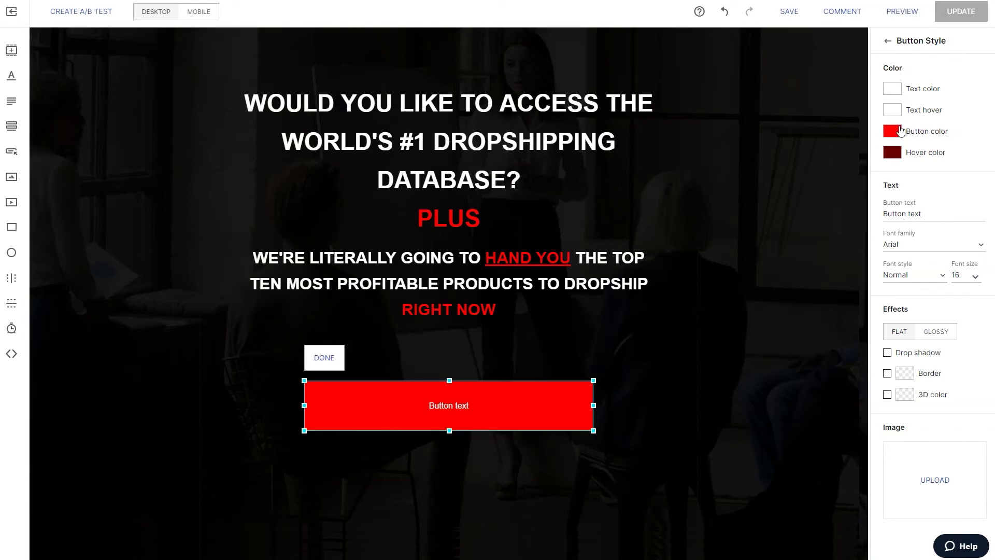
Replace the button's placeholder text with "YES, SEND IT TO ME!".
{"action": "triple_click", "coordinate": [911, 211]}
{"action": "type", "text": "yes"}
{"action": "key", "text": "BackSpace"}
{"action": "key", "text": "BackSpace"}
{"action": "type", "text": "YES, SEND IT TO ME!"}
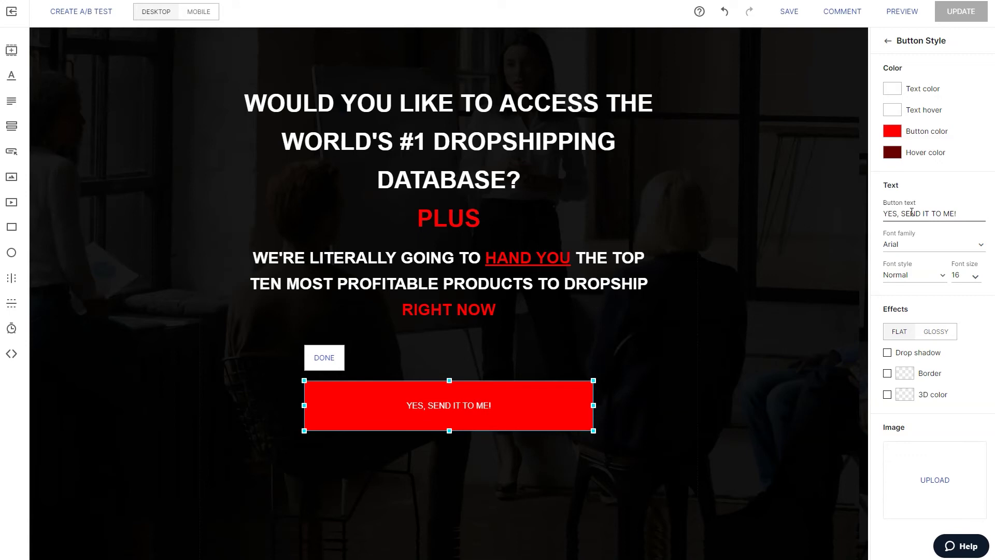
Replace the word "IT" in the button text with "THEM" so it reads "YES, SEND THEM TO ME!".
{"action": "key", "text": "ctrl+a"}
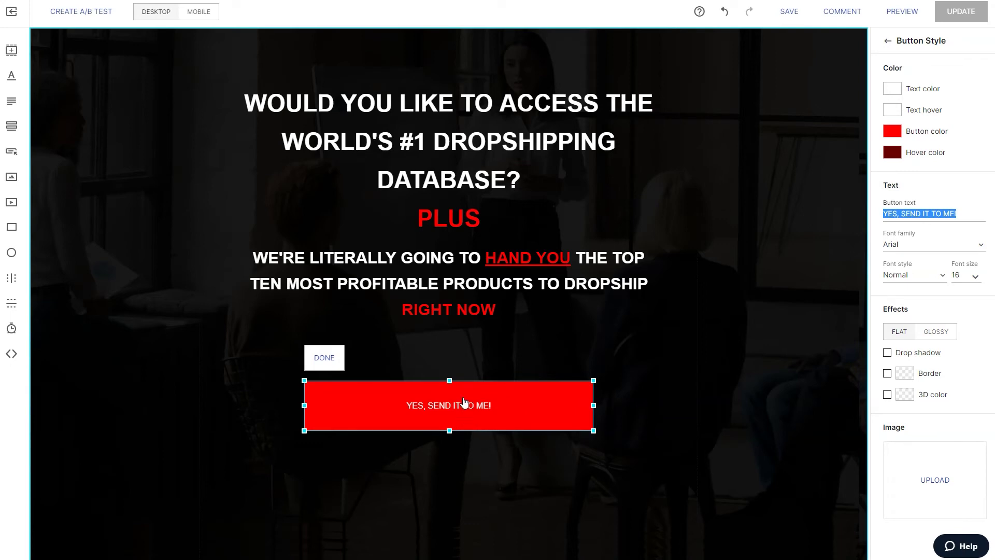
{"action": "left_click", "coordinate": [934, 218]}
{"action": "key", "text": "BackSpace"}
{"action": "key", "text": "BackSpace"}
{"action": "type", "text": "THEM"}
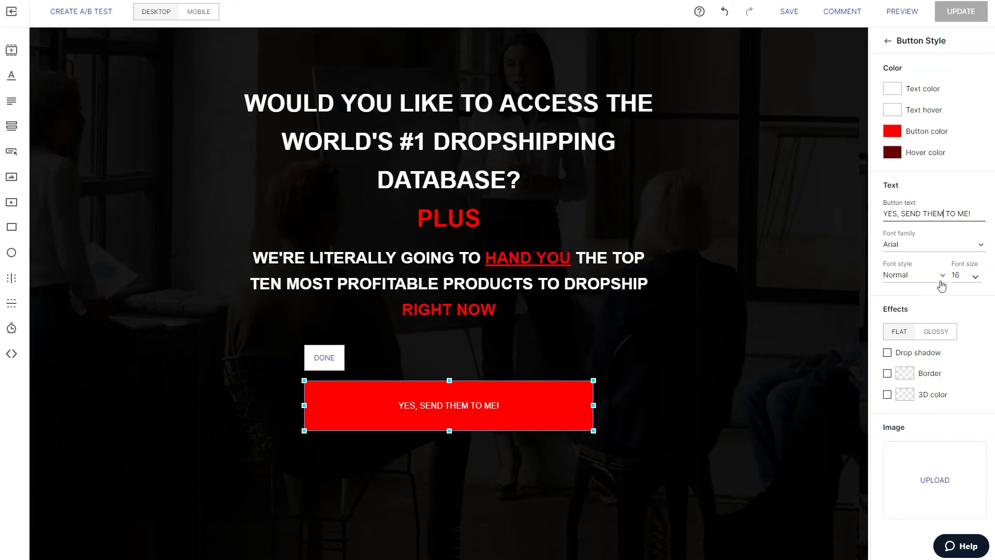
Make the button text bold at font size 26 and move the button up closer to the second headline.
{"action": "left_click", "coordinate": [905, 273]}
{"action": "left_click", "coordinate": [905, 273]}
{"action": "left_click", "coordinate": [905, 273]}
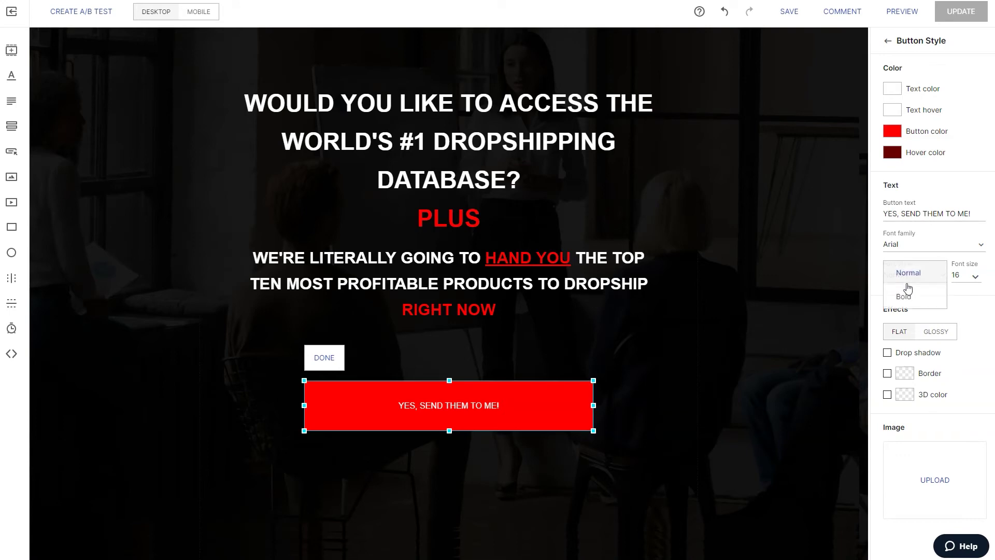
{"action": "left_click", "coordinate": [906, 295]}
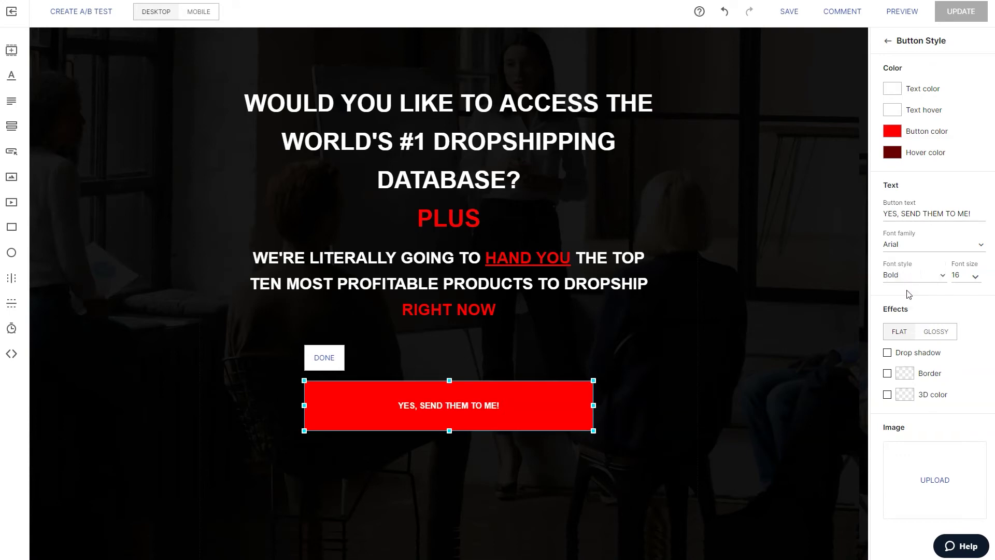
{"action": "left_click", "coordinate": [966, 275]}
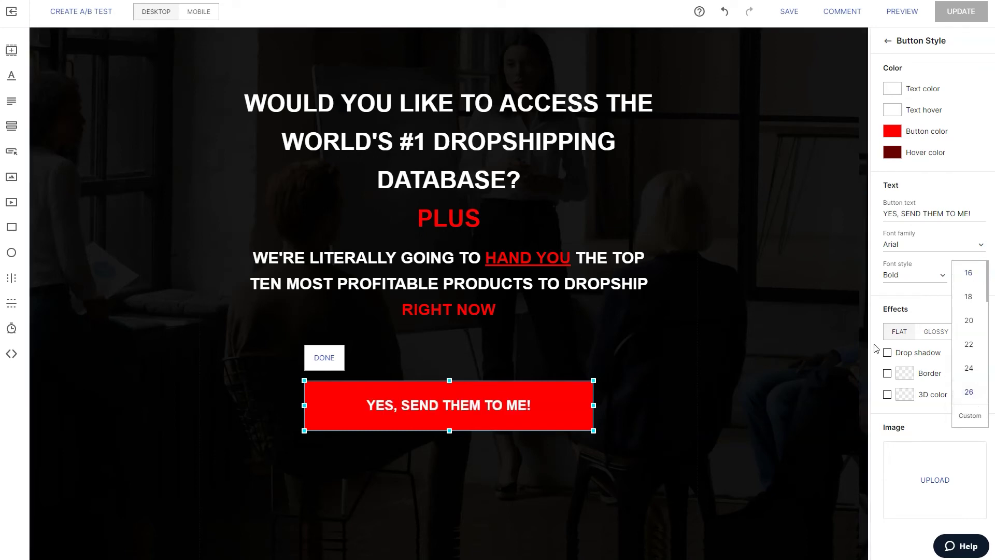
{"action": "left_click", "coordinate": [968, 392]}
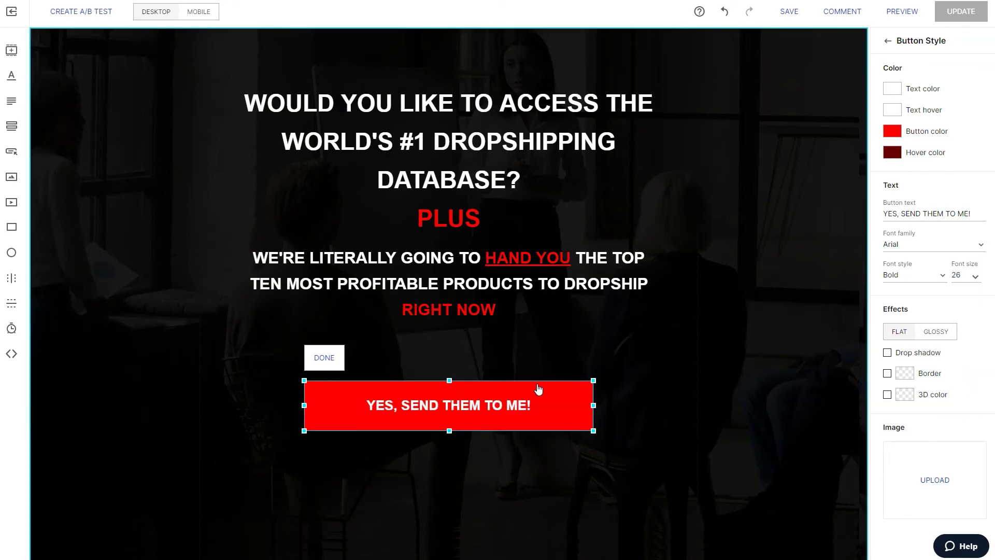
{"action": "left_click", "coordinate": [518, 370]}
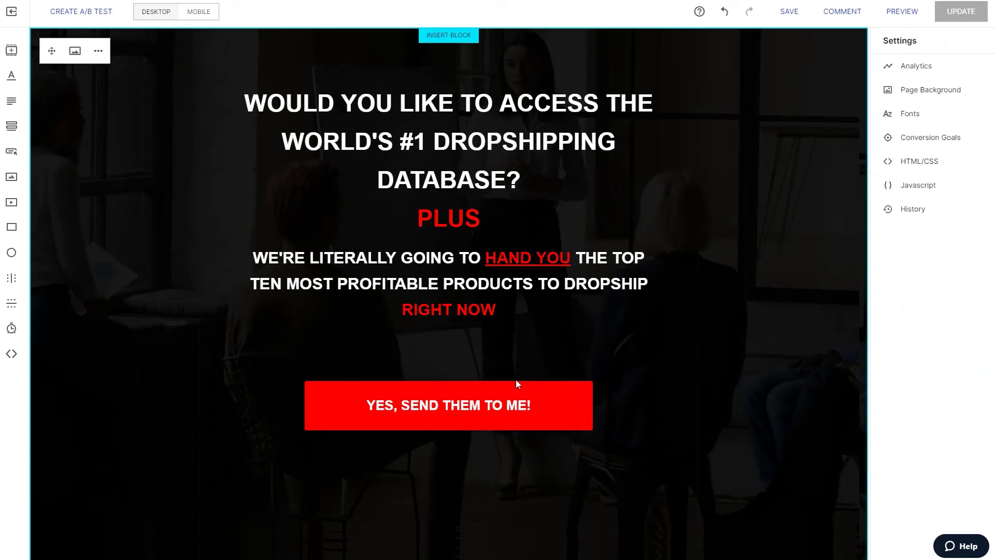
{"action": "left_click_drag", "start_coordinate": [506, 400], "coordinate": [506, 362]}
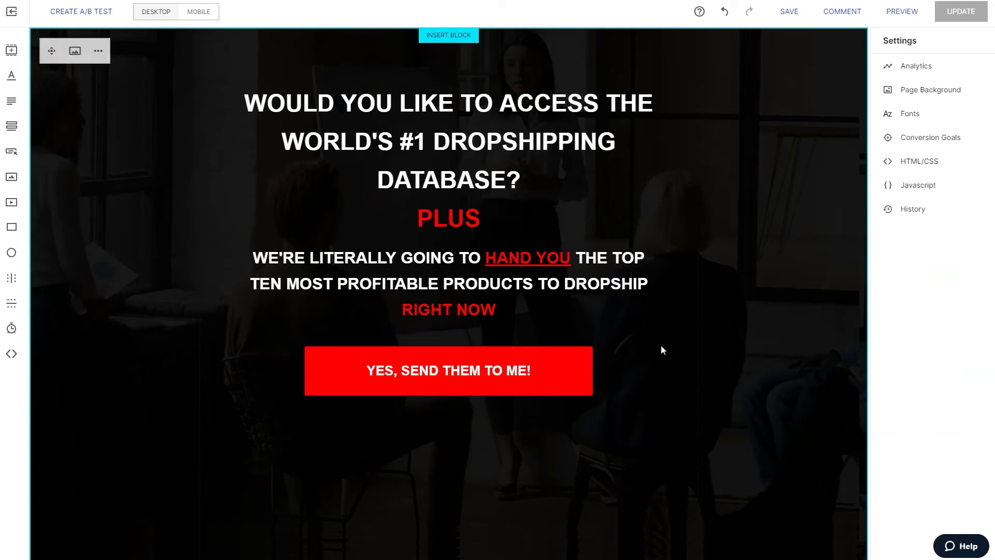
Delete the empty white block below the hero block.
{"action": "scroll", "coordinate": [520, 418], "scroll_direction": "down", "scroll_amount": 3}
{"action": "scroll", "coordinate": [520, 422], "scroll_direction": "down", "scroll_amount": 1}
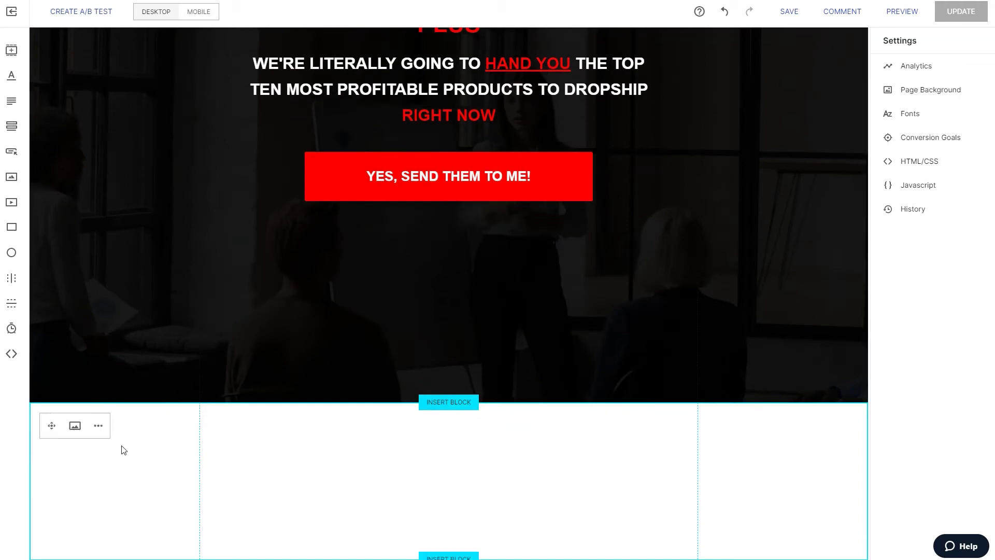
{"action": "left_click", "coordinate": [98, 425]}
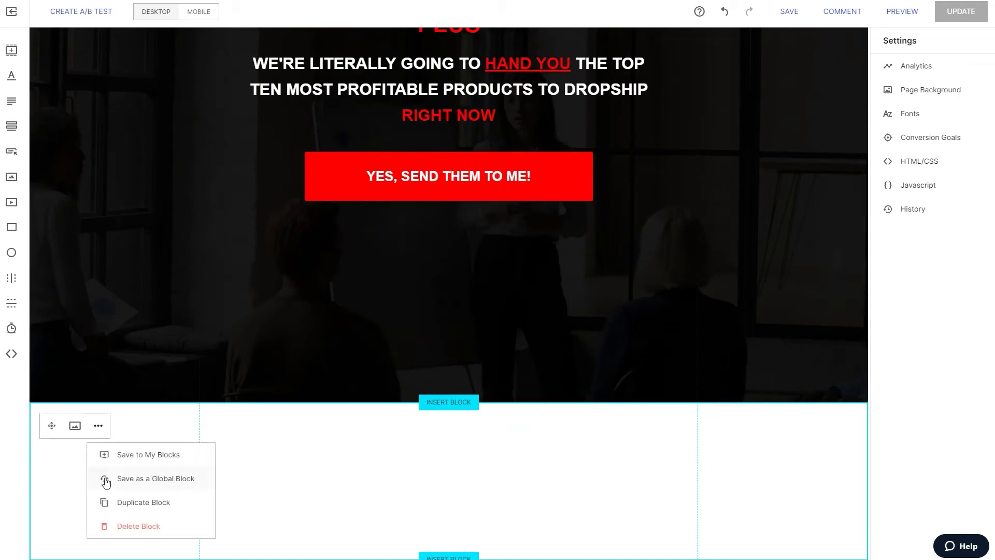
{"action": "left_click", "coordinate": [122, 532]}
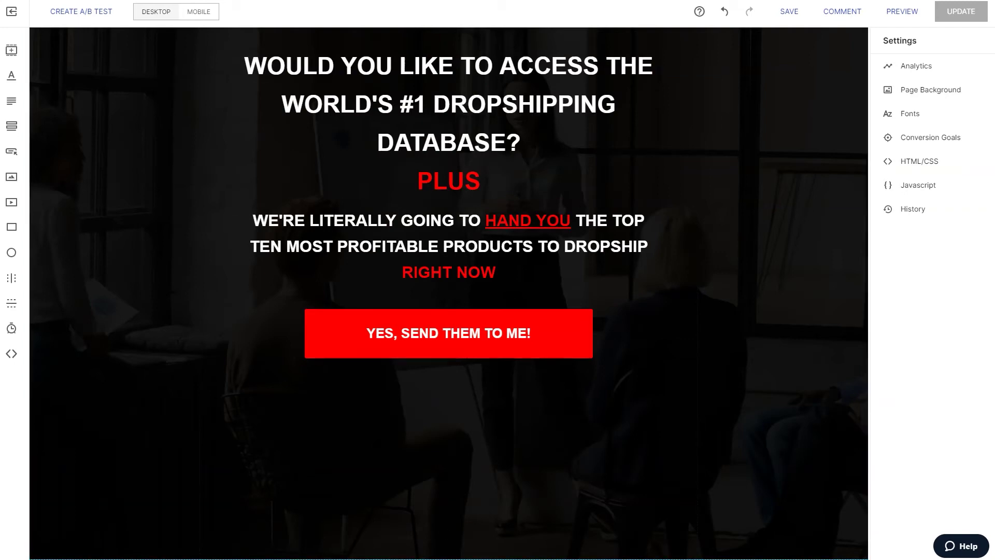
{"action": "scroll", "coordinate": [435, 368], "scroll_direction": "down", "scroll_amount": 3}
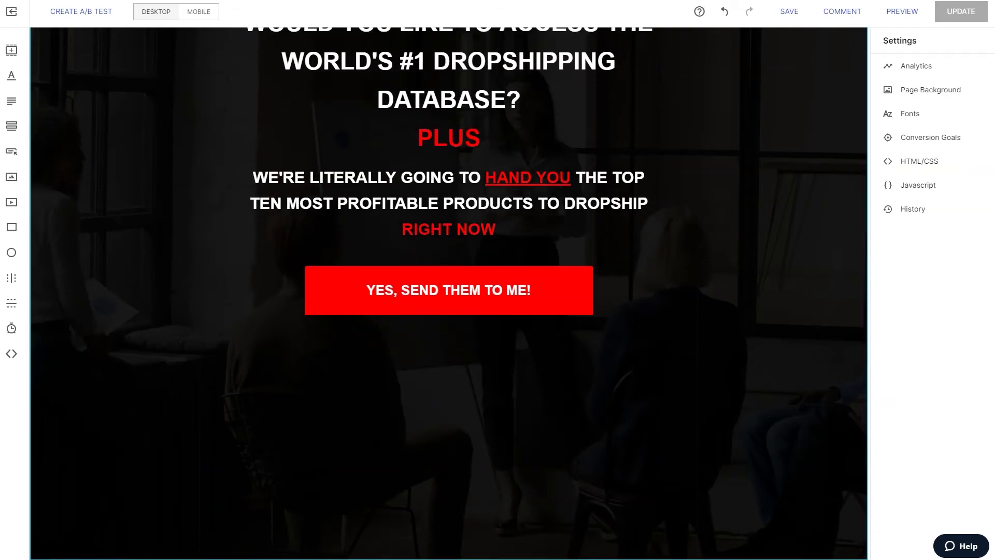
{"action": "scroll", "coordinate": [434, 368], "scroll_direction": "up", "scroll_amount": 4}
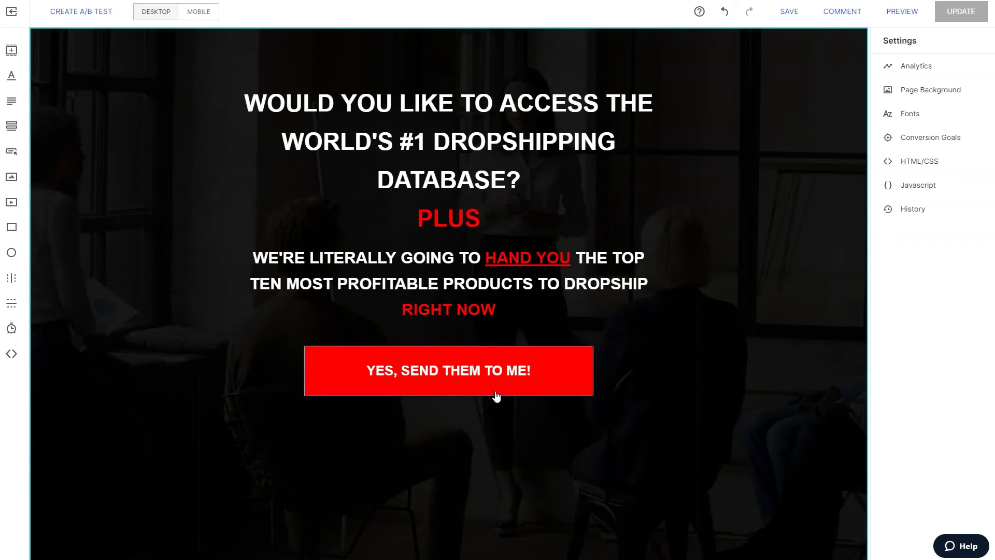
Link the "YES, SEND THEM TO ME!" button to a pop up.
{"action": "left_click", "coordinate": [498, 363]}
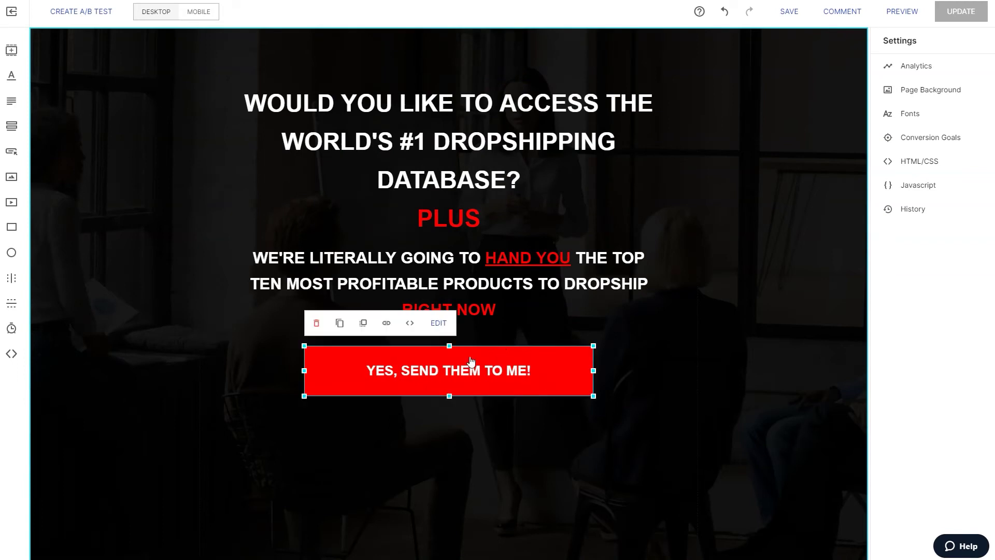
{"action": "left_click", "coordinate": [386, 323]}
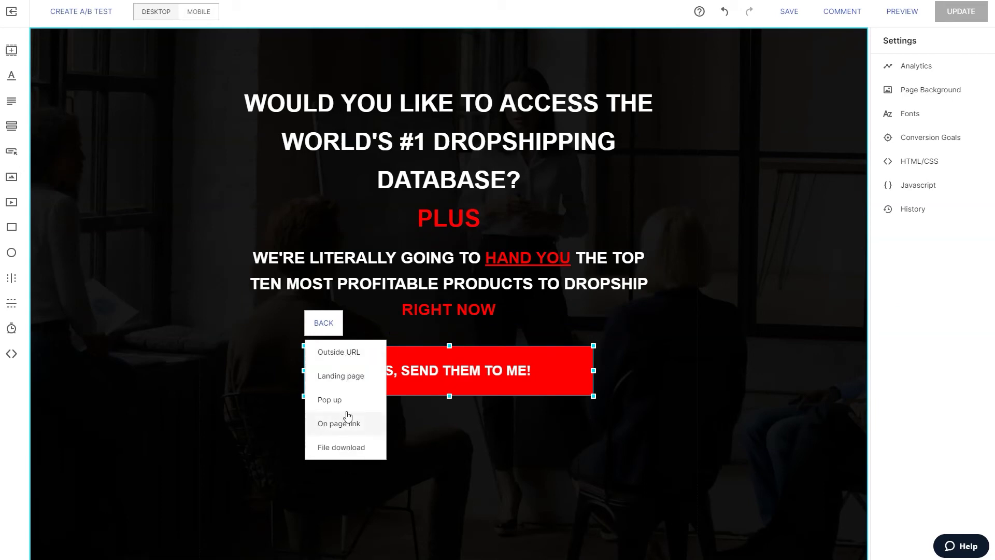
{"action": "left_click", "coordinate": [356, 399]}
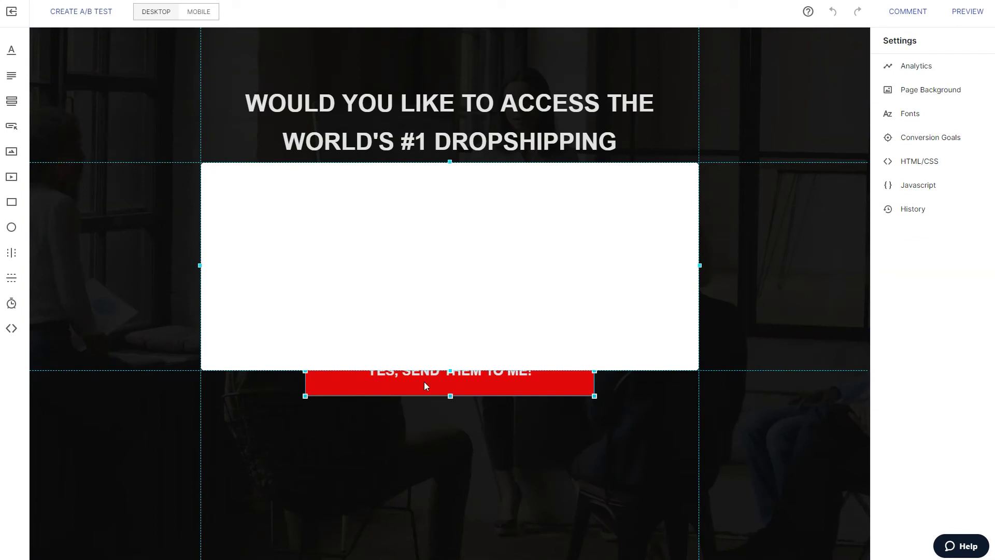
Resize the blank pop-up to be taller and narrower, slightly narrower than the headlines behind it.
{"action": "left_click_drag", "start_coordinate": [452, 375], "coordinate": [438, 526]}
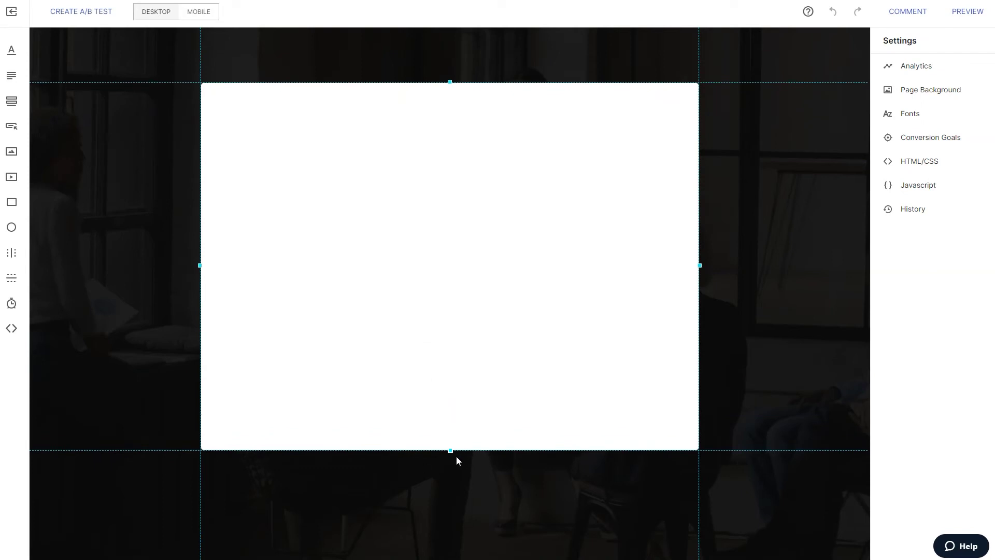
{"action": "left_click_drag", "start_coordinate": [450, 452], "coordinate": [449, 422]}
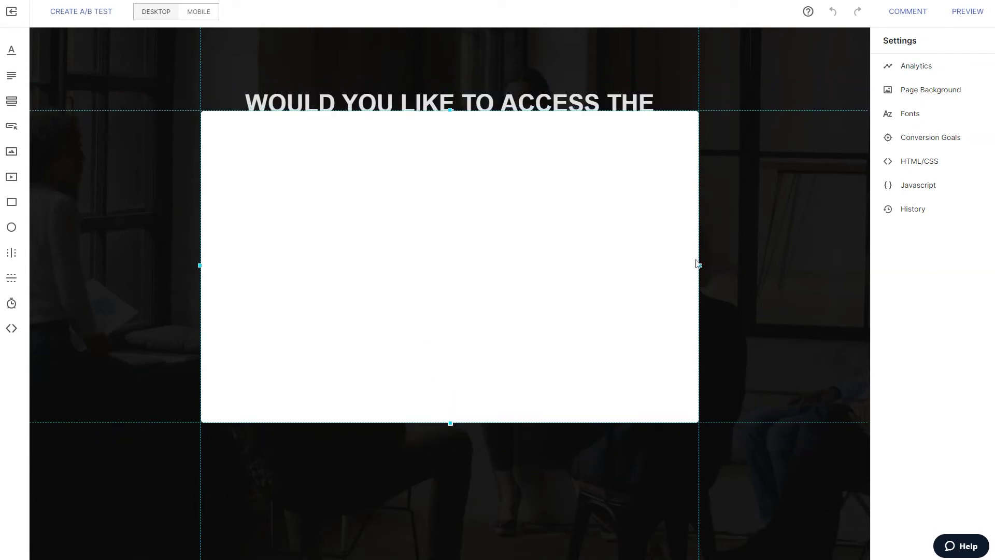
{"action": "left_click_drag", "start_coordinate": [702, 262], "coordinate": [584, 262]}
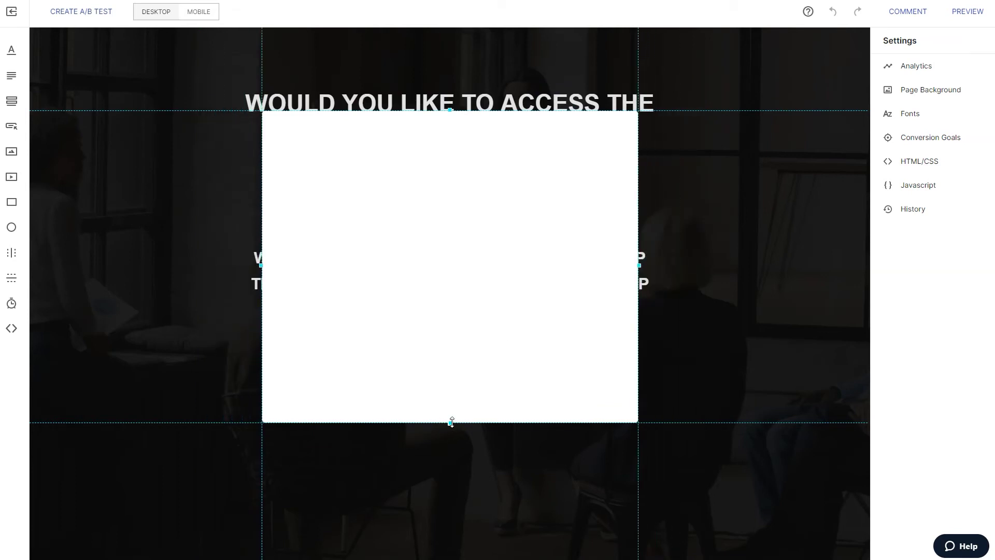
Shrink the pop-up to the width of the "WORLD'S #1 DROPSHIPPING" line and add a box that fills it completely.
{"action": "left_click_drag", "start_coordinate": [452, 422], "coordinate": [456, 342]}
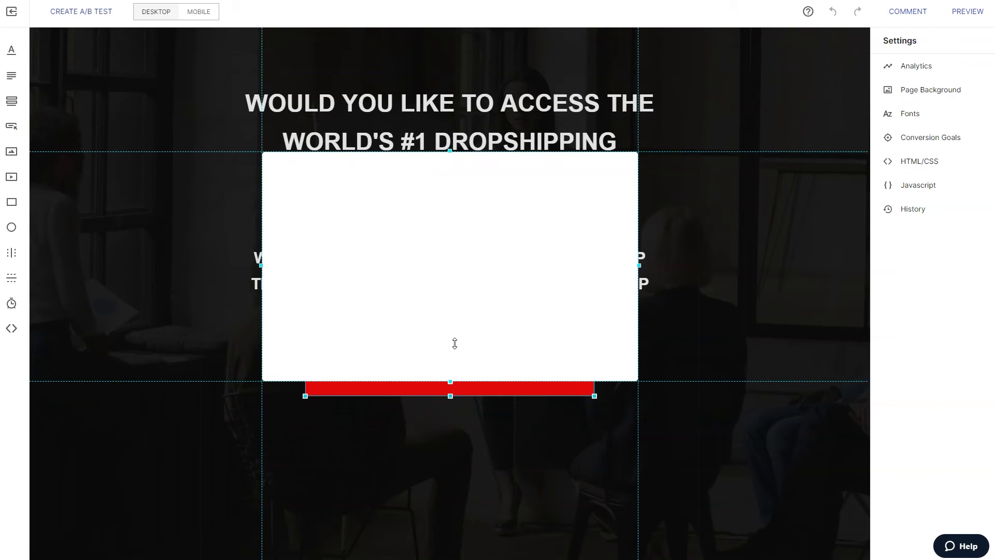
{"action": "left_click_drag", "start_coordinate": [639, 265], "coordinate": [594, 270]}
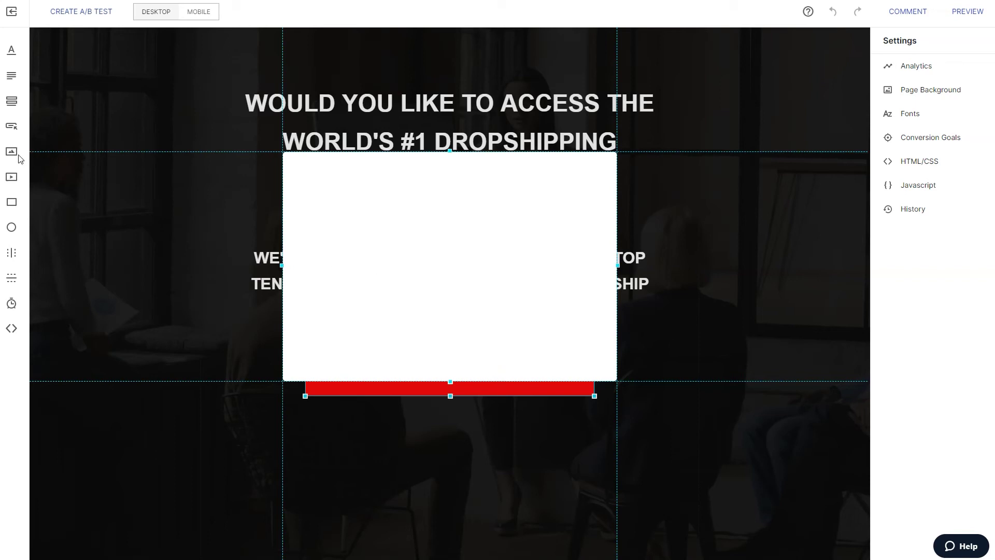
{"action": "left_click", "coordinate": [12, 203]}
{"action": "left_click_drag", "start_coordinate": [405, 271], "coordinate": [340, 208]}
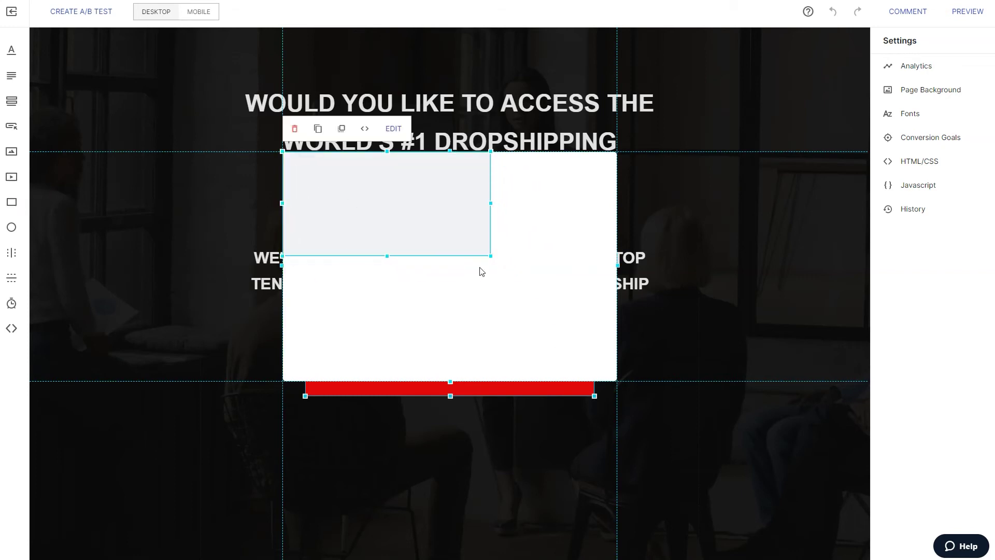
{"action": "left_click_drag", "start_coordinate": [487, 258], "coordinate": [647, 407]}
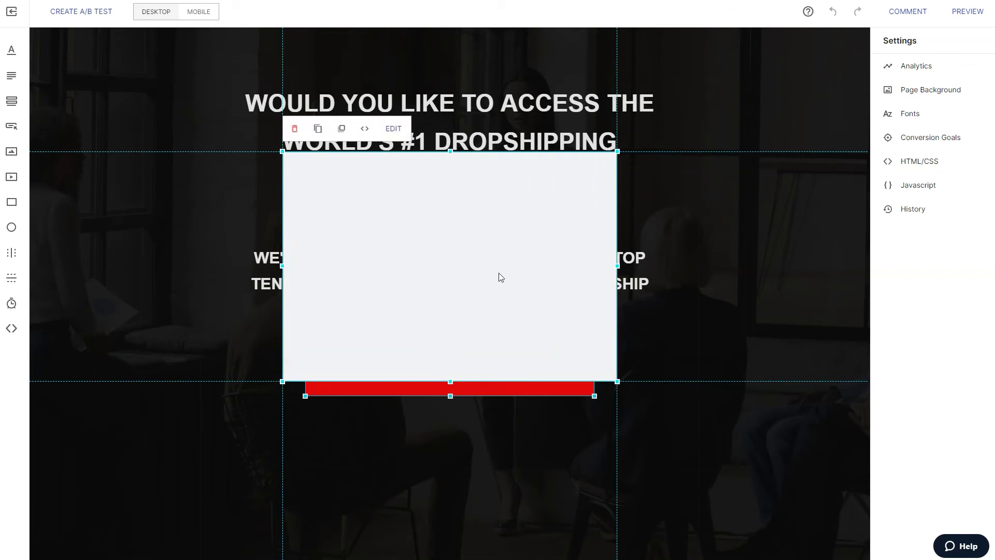
Set the background color of the box in the pop-up to black, #000000.
{"action": "left_click", "coordinate": [393, 129]}
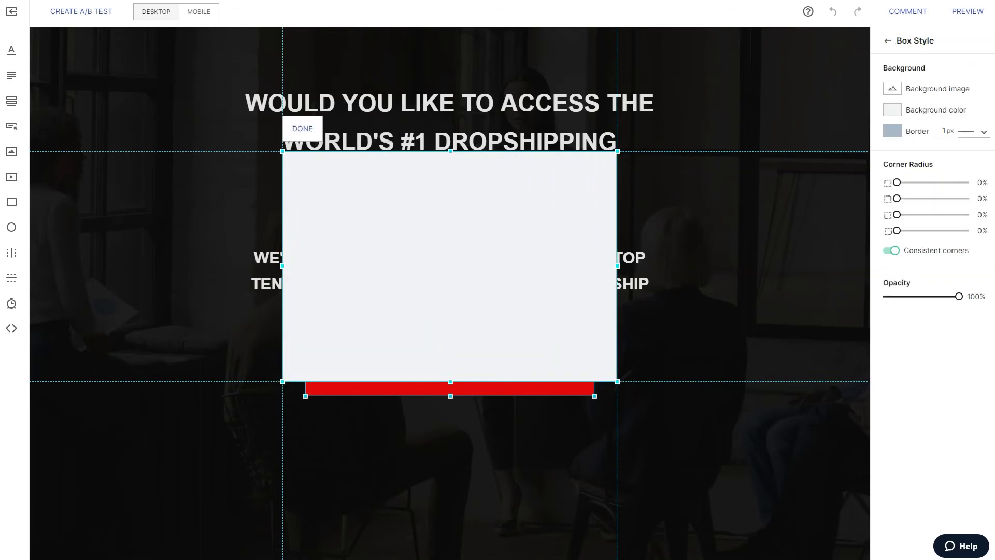
{"action": "left_click", "coordinate": [892, 109]}
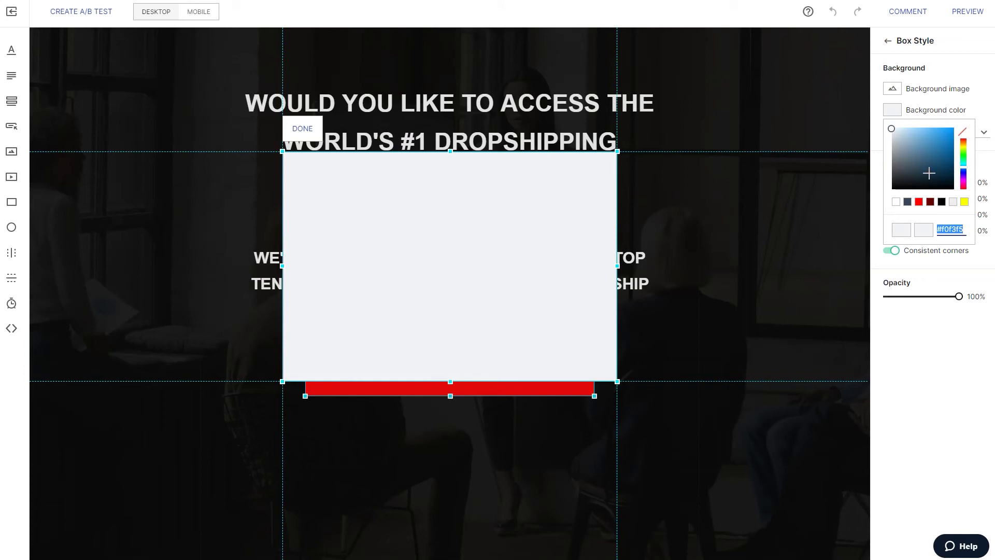
{"action": "left_click", "coordinate": [919, 201]}
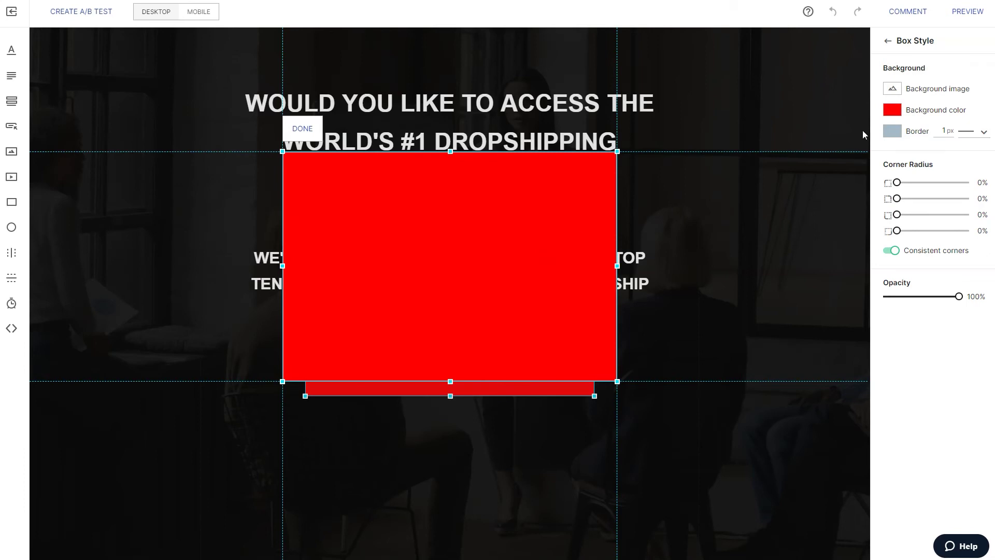
{"action": "left_click", "coordinate": [892, 110]}
{"action": "left_click_drag", "start_coordinate": [903, 136], "coordinate": [885, 209]}
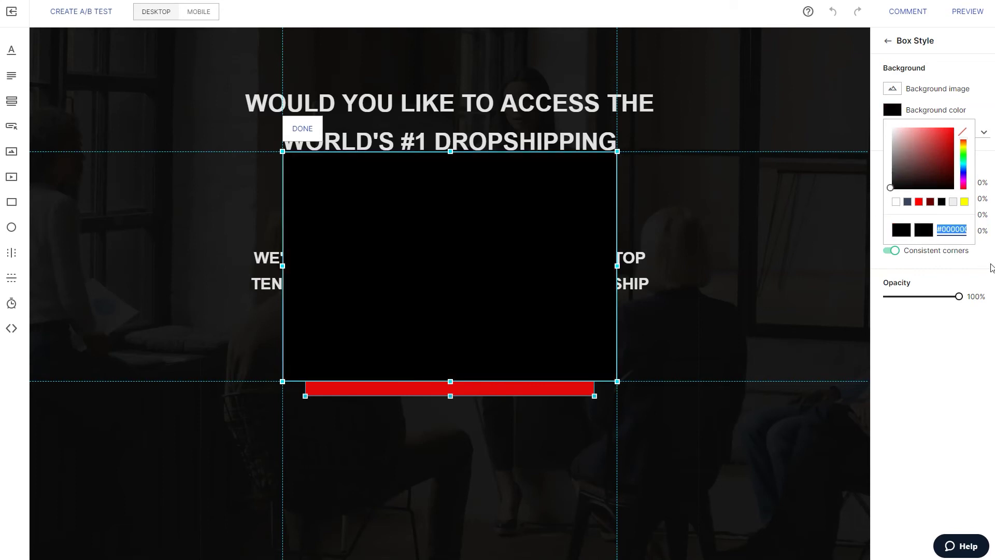
{"action": "left_click", "coordinate": [942, 290]}
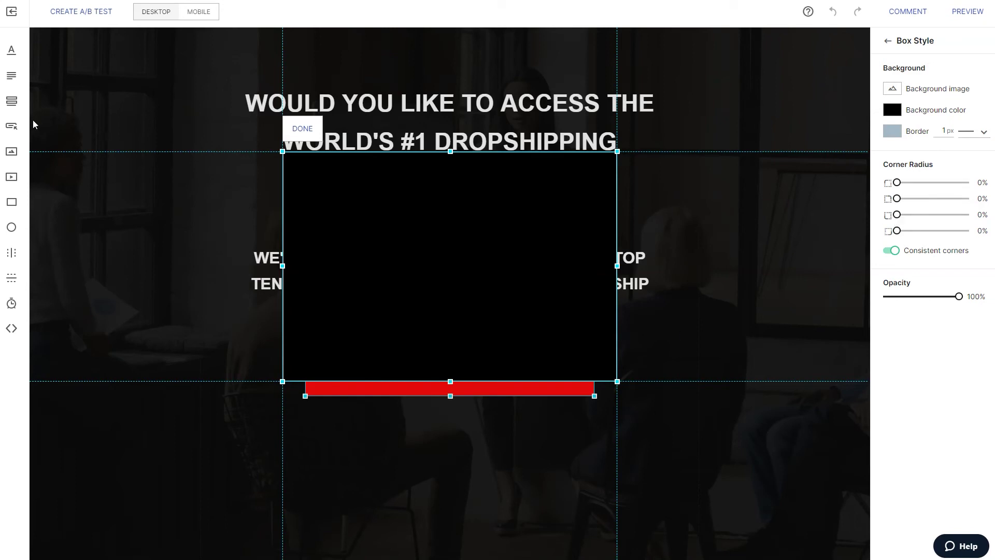
Add a form with Name and Email fields and a button to the black pop-up.
{"action": "left_click", "coordinate": [10, 104]}
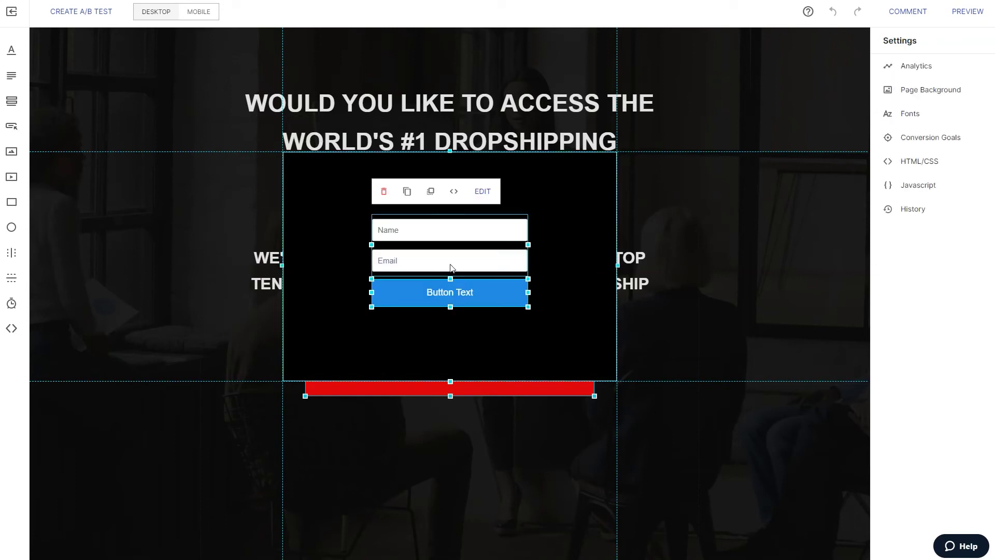
{"action": "left_click", "coordinate": [477, 207]}
{"action": "left_click", "coordinate": [492, 309]}
Set the form's button color to red and its hover color to dark red.
{"action": "left_click", "coordinate": [482, 192]}
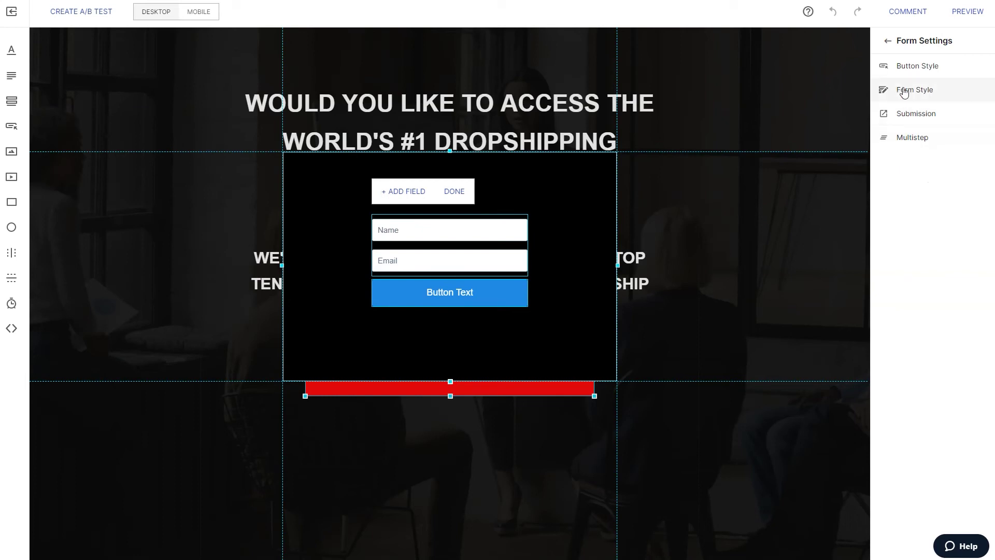
{"action": "left_click", "coordinate": [928, 66]}
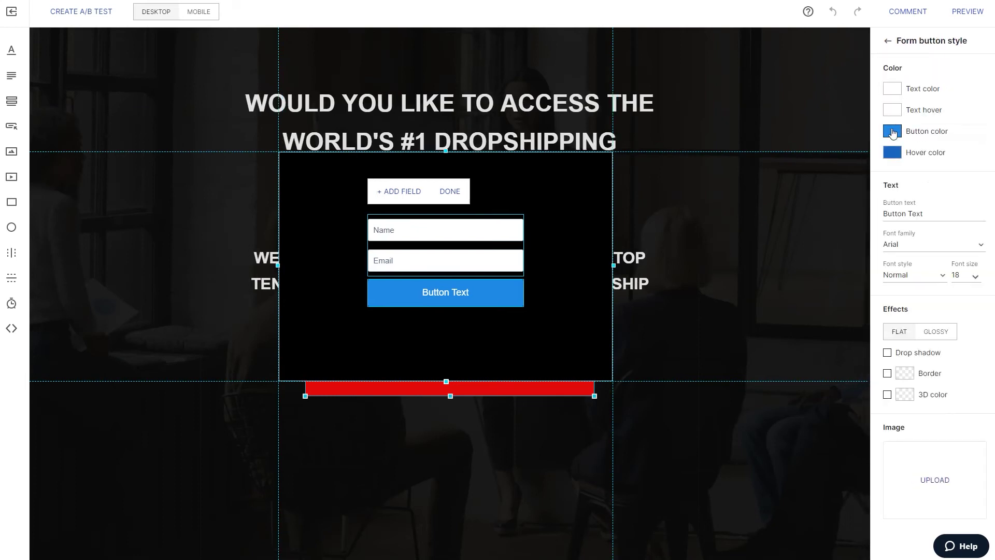
{"action": "left_click", "coordinate": [891, 130]}
{"action": "left_click", "coordinate": [923, 227]}
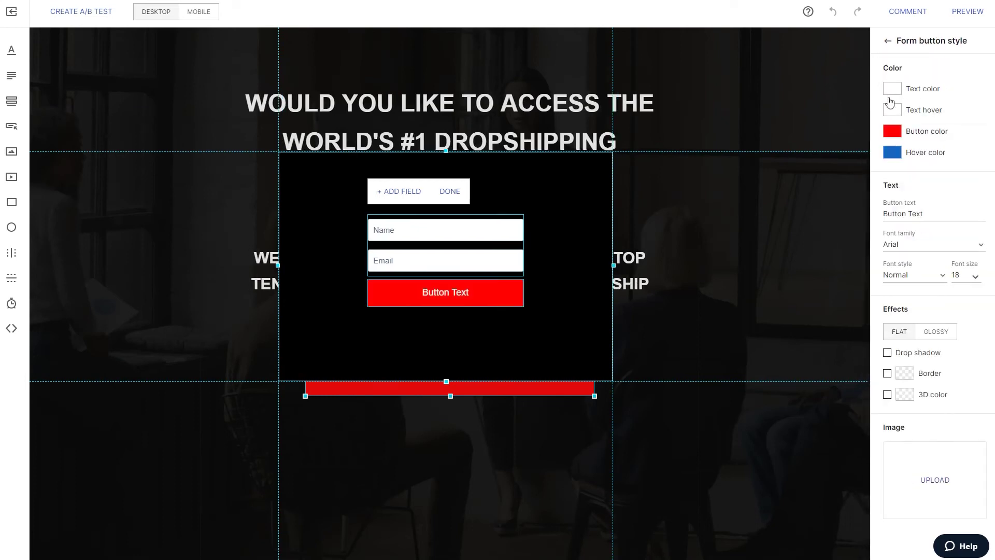
{"action": "left_click", "coordinate": [892, 152]}
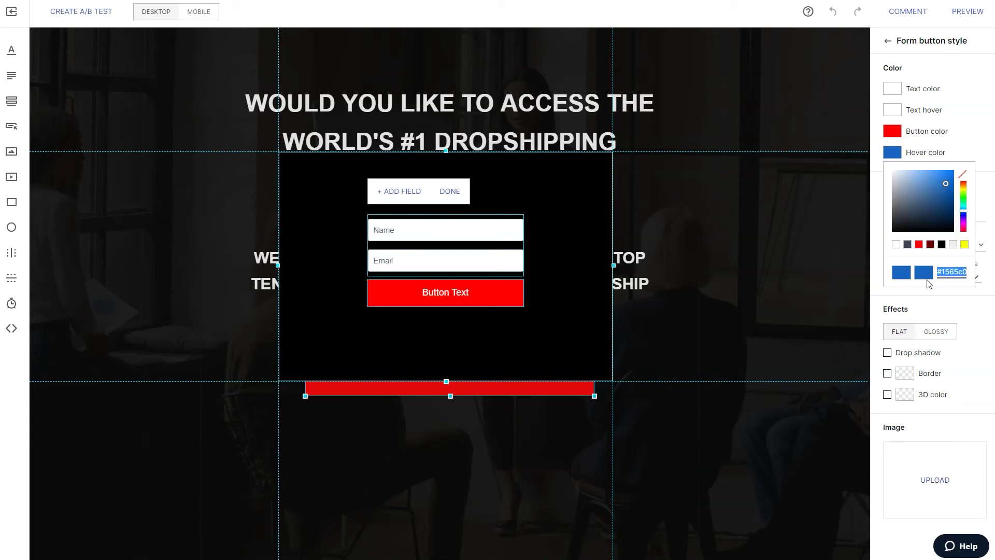
{"action": "left_click", "coordinate": [930, 244]}
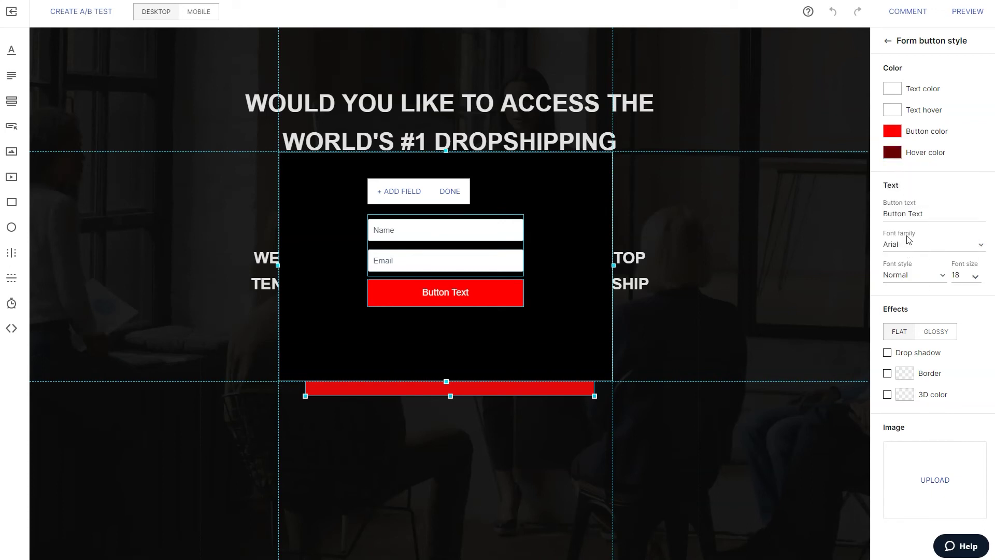
Change the form's button text to "SEND THEM TO ME" and make it bold.
{"action": "triple_click", "coordinate": [912, 215]}
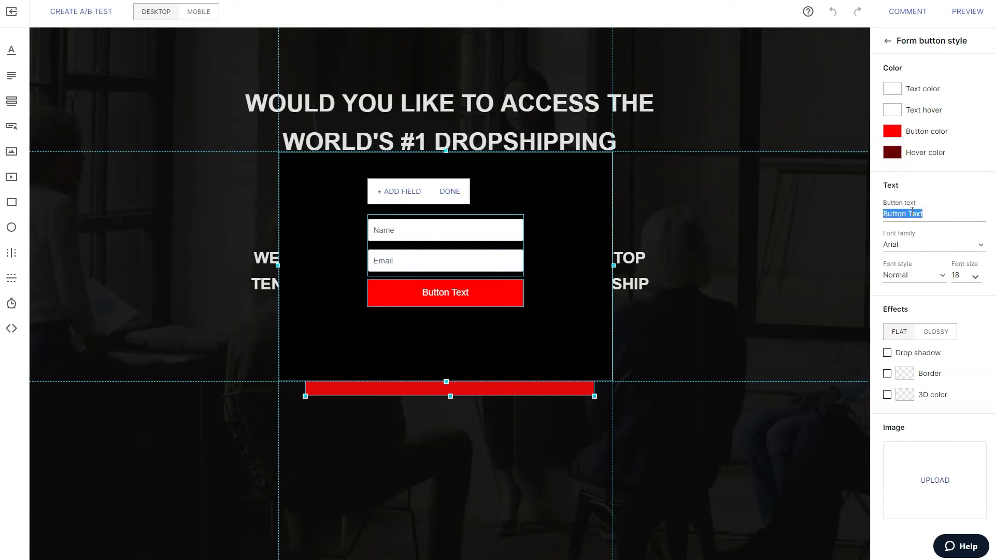
{"action": "type", "text": "se"}
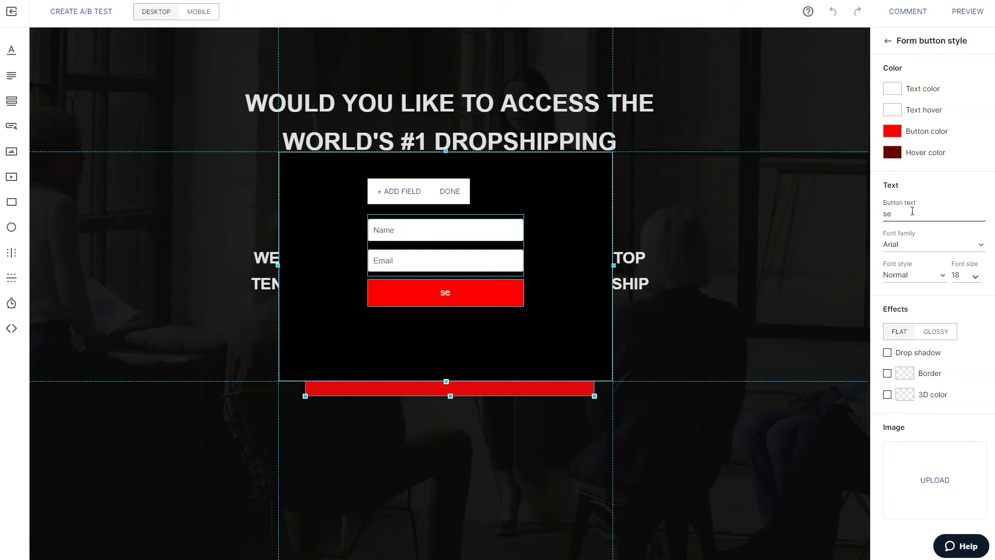
{"action": "key", "text": "BackSpace"}
{"action": "key", "text": "BackSpace"}
{"action": "type", "text": "SEND THEM TO ME"}
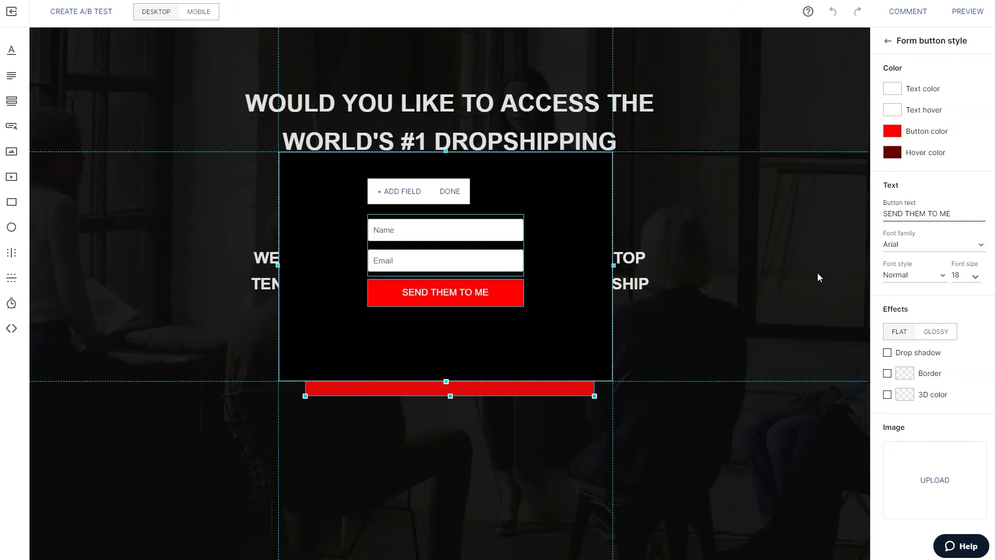
{"action": "left_click", "coordinate": [930, 275]}
{"action": "left_click", "coordinate": [911, 289]}
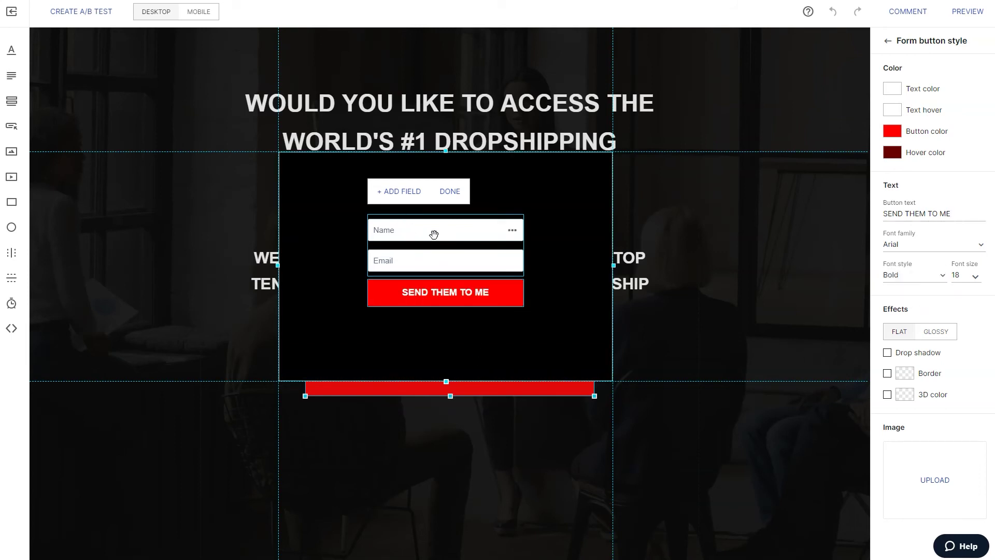
Move the form lower in the black box and add a headline element above it.
{"action": "left_click", "coordinate": [555, 232]}
{"action": "left_click_drag", "start_coordinate": [429, 236], "coordinate": [433, 280]}
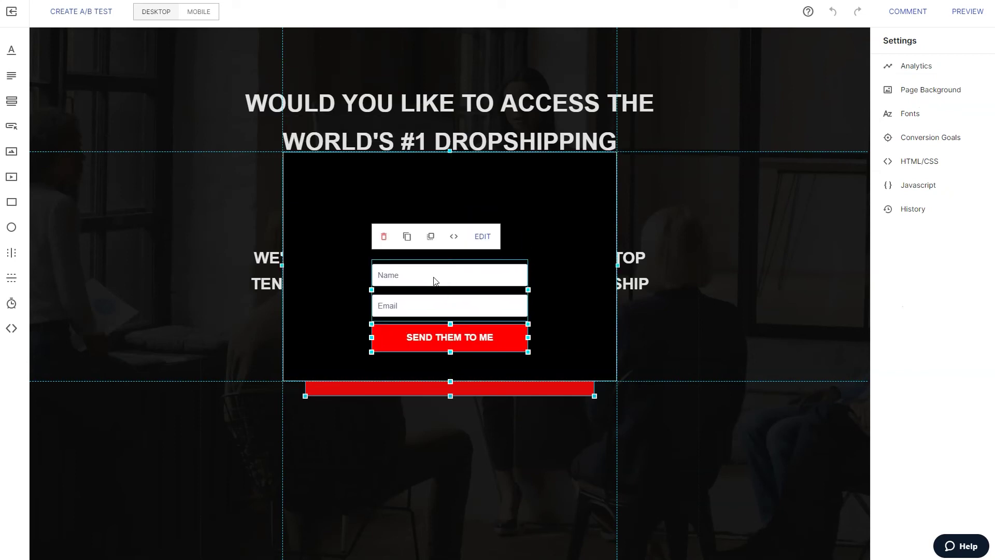
{"action": "left_click", "coordinate": [11, 50]}
{"action": "left_click", "coordinate": [468, 232]}
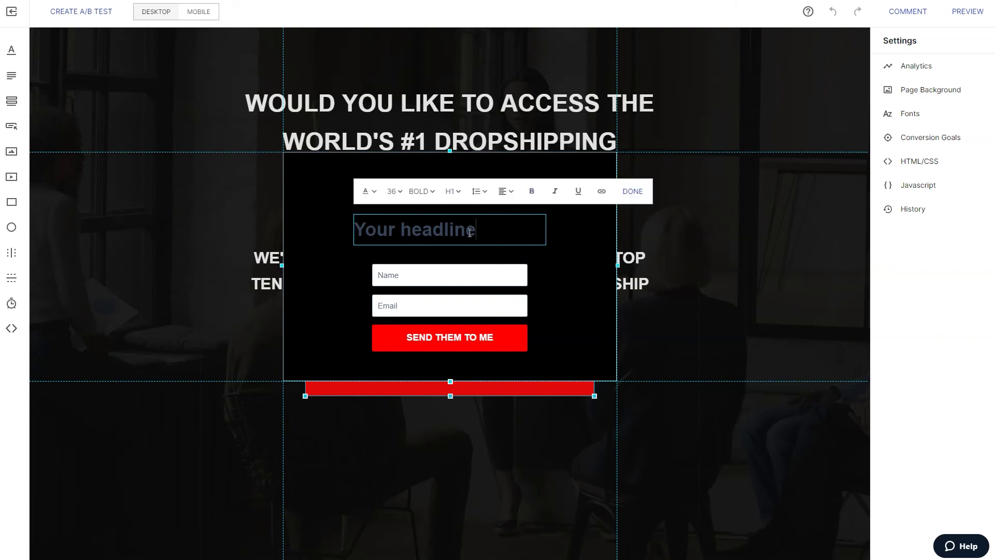
Replace the pop-up headline text with "BEFORE WE SHOW YOU THE SUPER DIRECTORY, WE'LL EMAIL YOU YOUR TOP TEN DROPSHIPPING PRODUCTS".
{"action": "triple_click", "coordinate": [472, 231]}
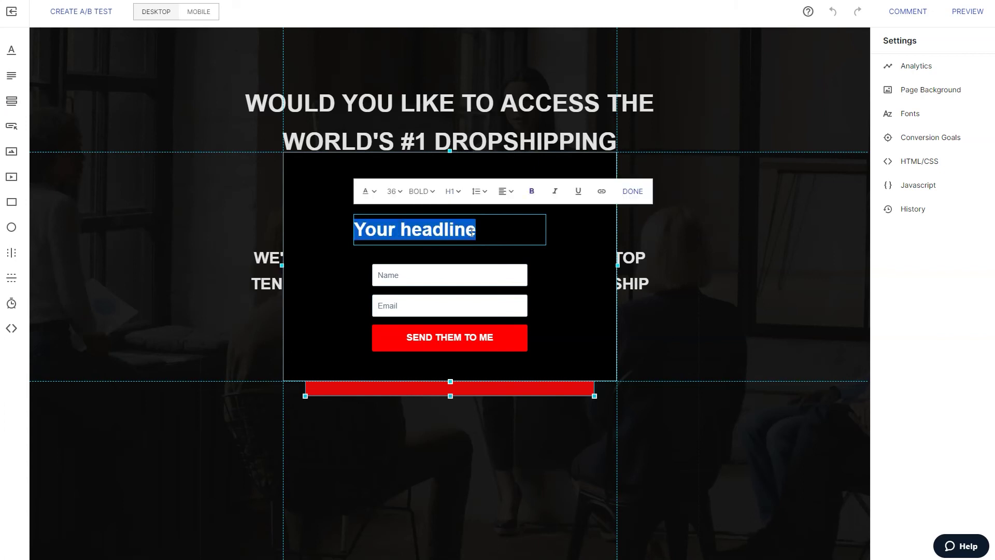
{"action": "type", "text": "BEFORE W"}
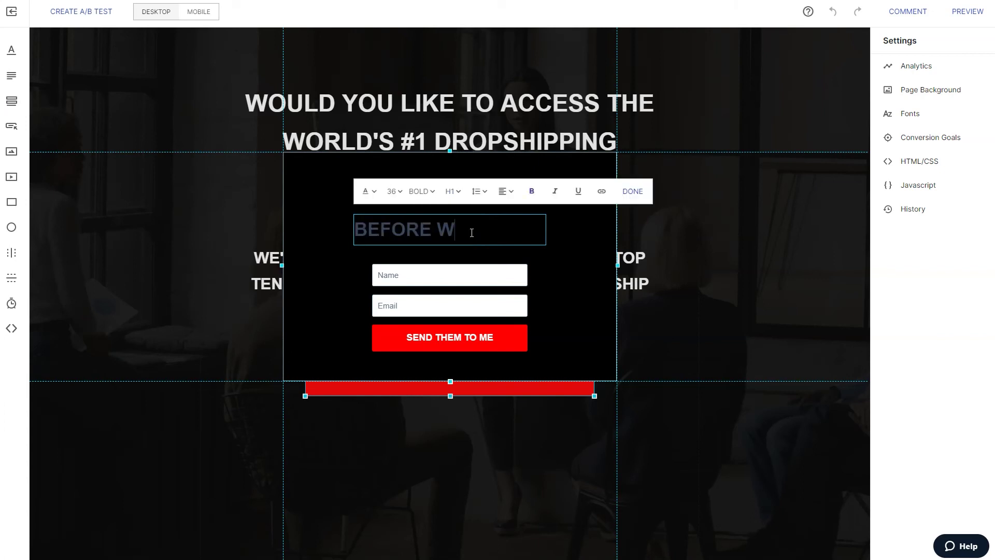
{"action": "type", "text": "E SHOW YOU THE"}
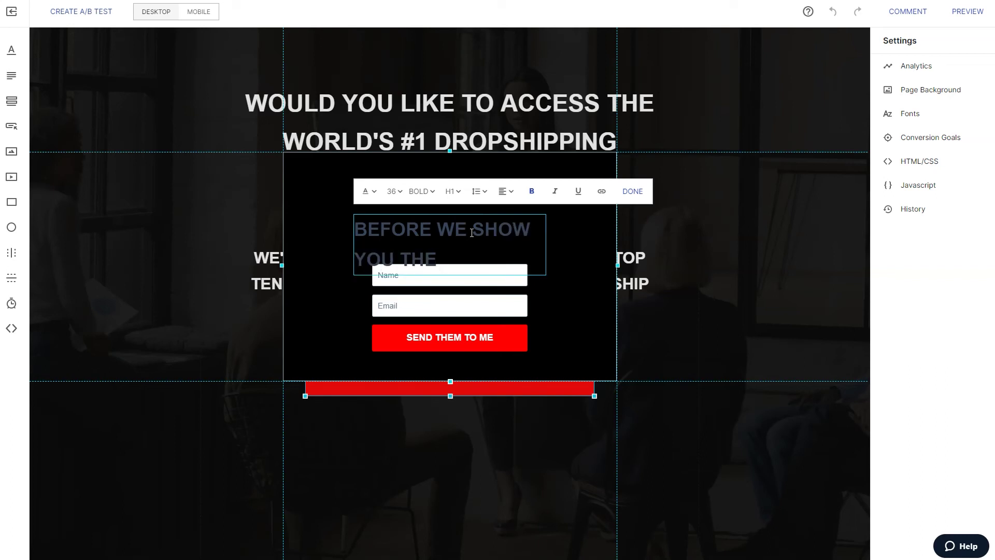
{"action": "type", "text": "DIRECTORY"}
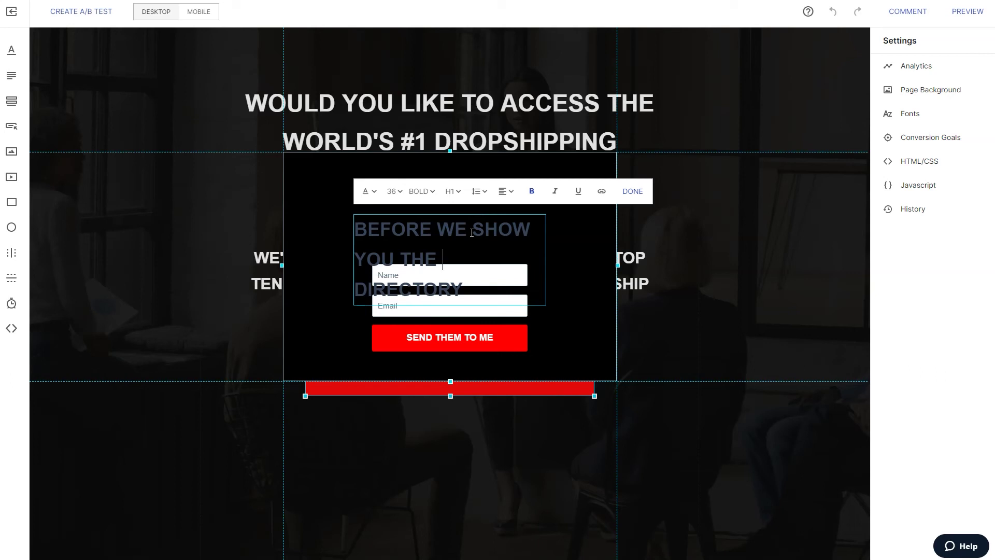
{"action": "type", "text": "SUPER"}
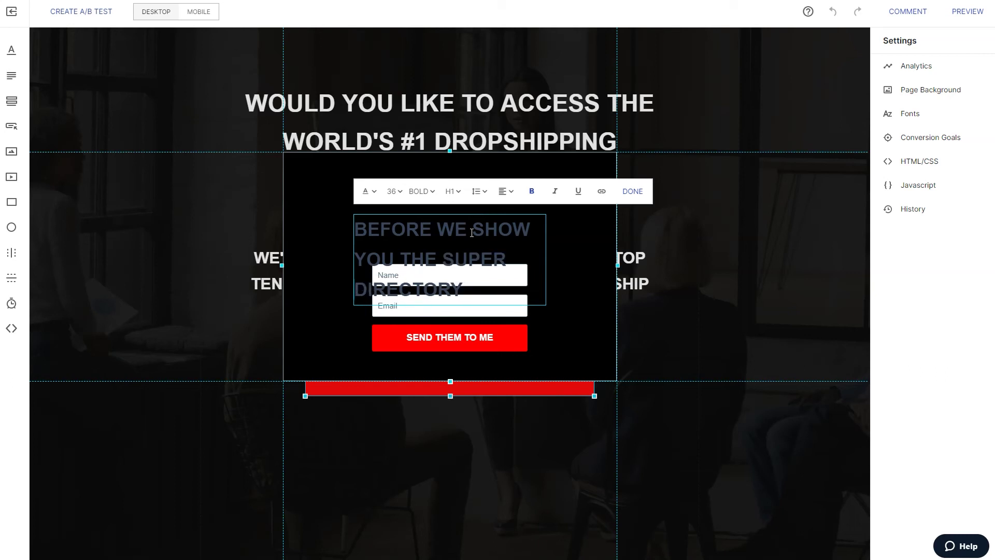
{"action": "key", "text": "Right"}
{"action": "key", "text": "Right"}
{"action": "key", "text": "Right"}
{"action": "key", "text": "Right"}
{"action": "key", "text": "Right"}
{"action": "key", "text": "Right"}
{"action": "key", "text": "Right"}
{"action": "key", "text": "Right"}
{"action": "key", "text": "BackSpace"}
{"action": "type", "text": ", WE'LL"}
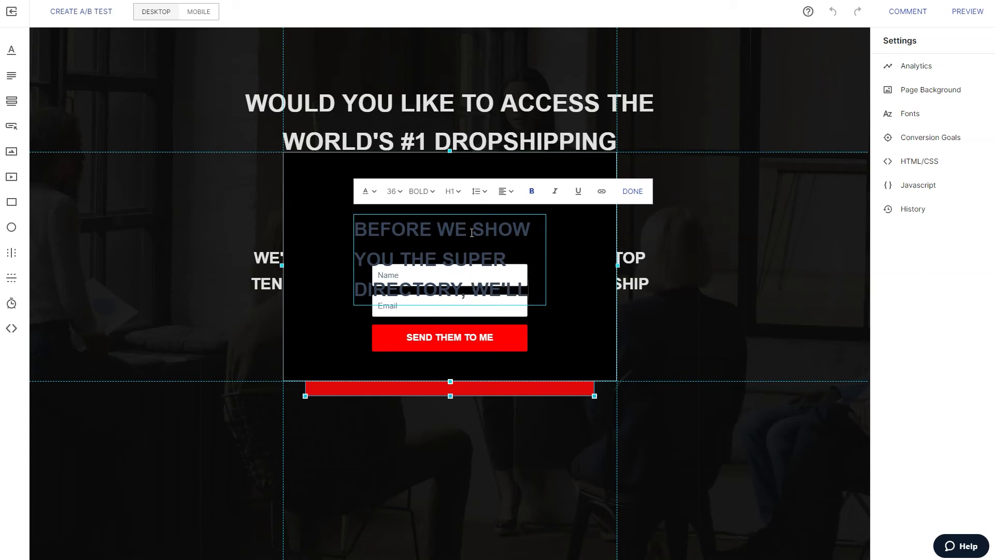
{"action": "type", "text": " EMAIL YOU YOUR"}
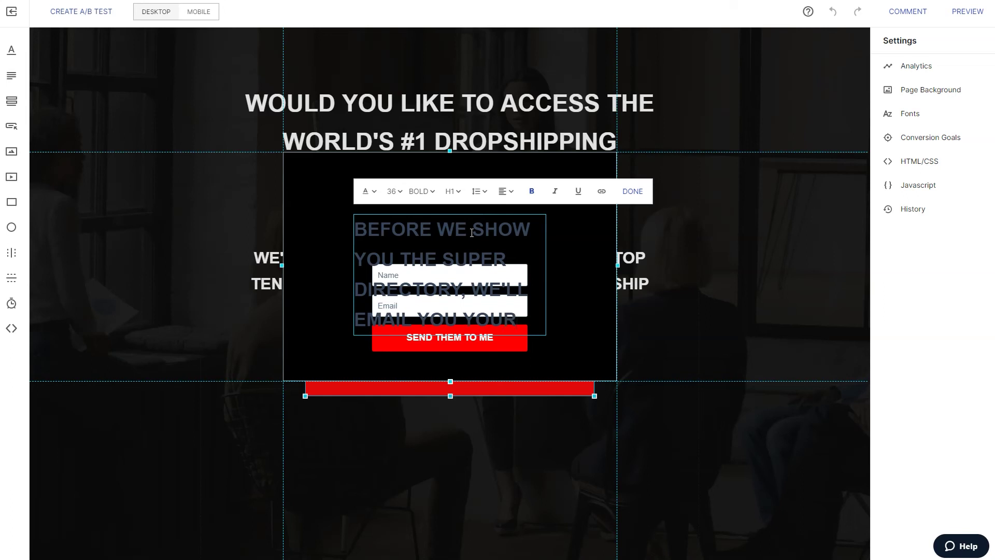
{"action": "type", "text": " TOP TEN DROPSHIPPING PRODUCTS"}
Set the whole pop-up headline to font size 26 and color it white.
{"action": "key", "text": "ctrl+a"}
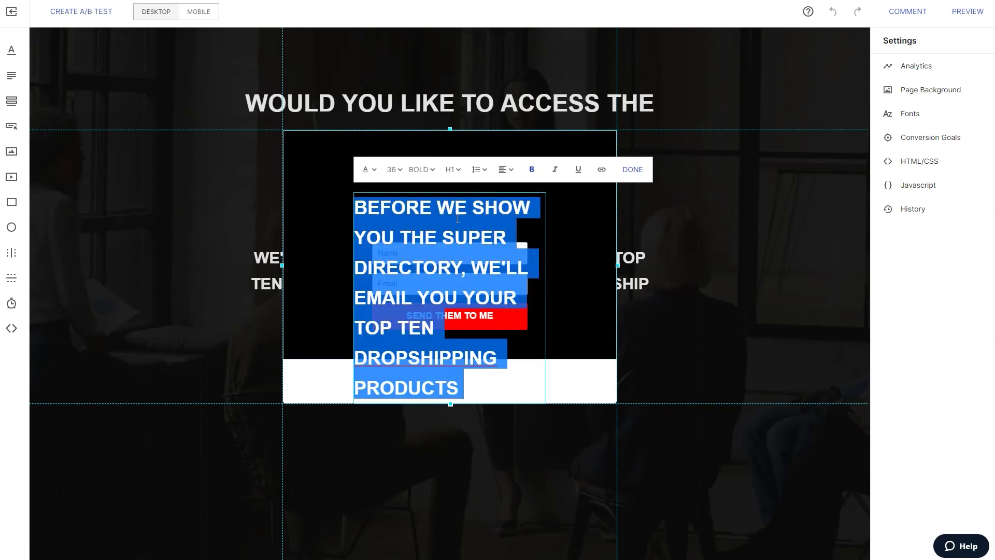
{"action": "left_click", "coordinate": [391, 169]}
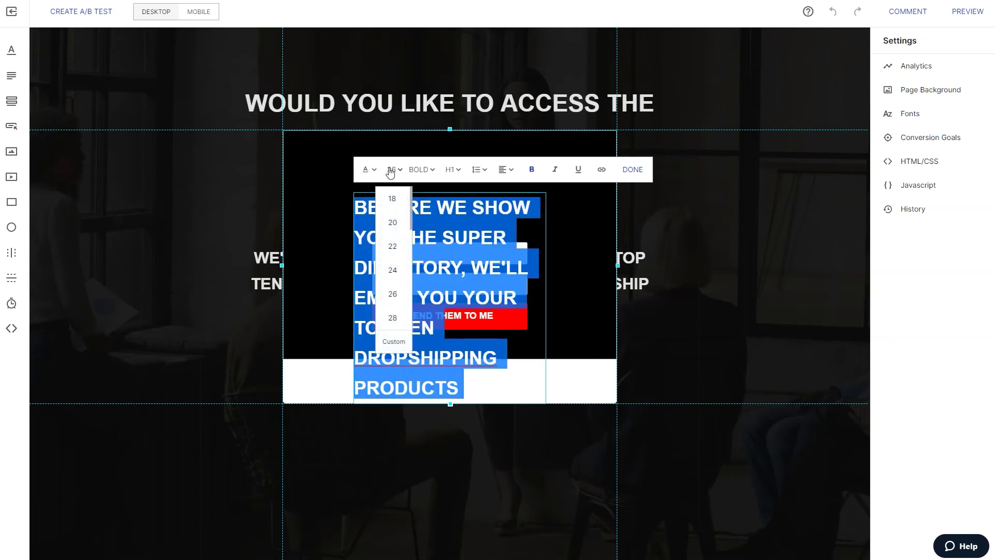
{"action": "left_click", "coordinate": [393, 294]}
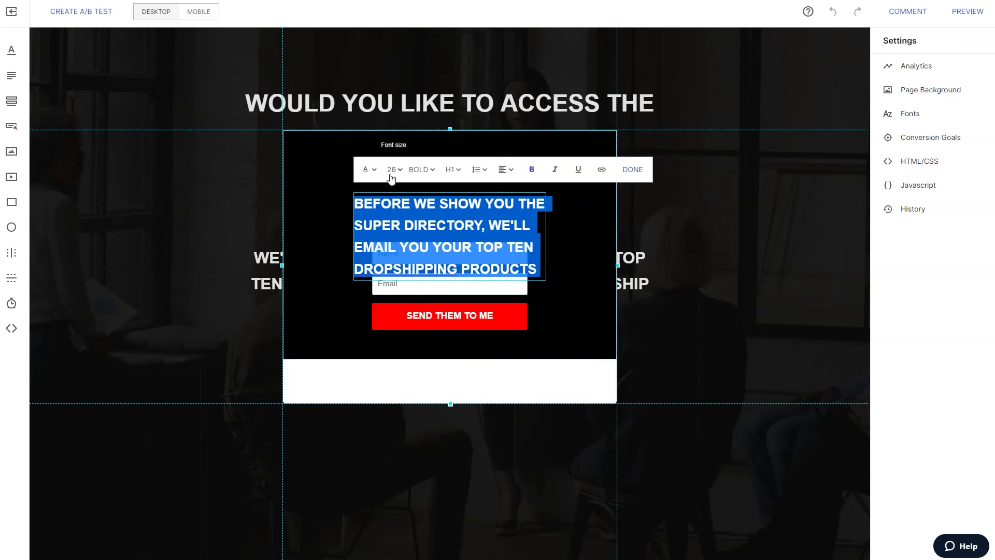
{"action": "left_click", "coordinate": [364, 175]}
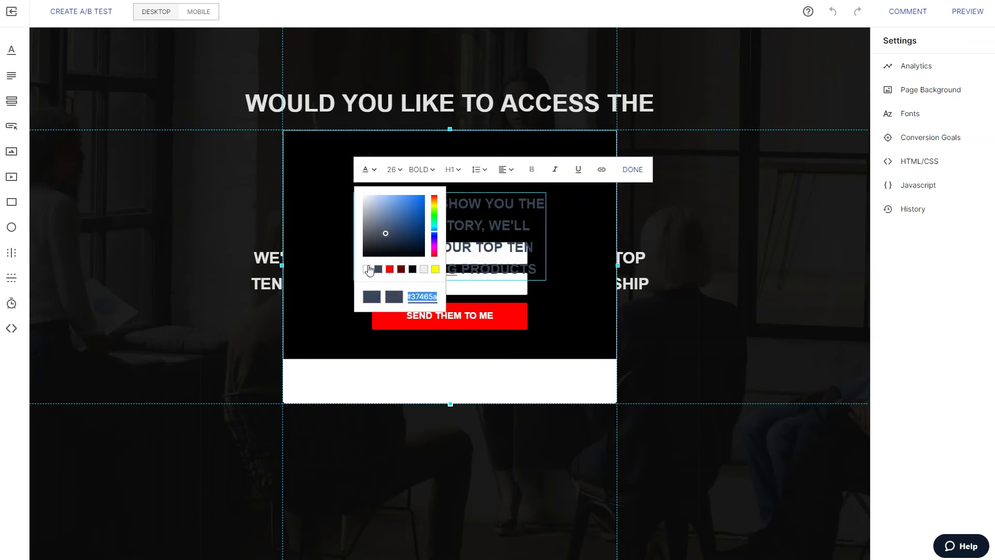
{"action": "left_click", "coordinate": [366, 269]}
{"action": "left_click", "coordinate": [583, 259]}
Move the pop-up headline up above the form and widen it rightward almost to the pop-up's edge.
{"action": "left_click_drag", "start_coordinate": [458, 216], "coordinate": [456, 163]}
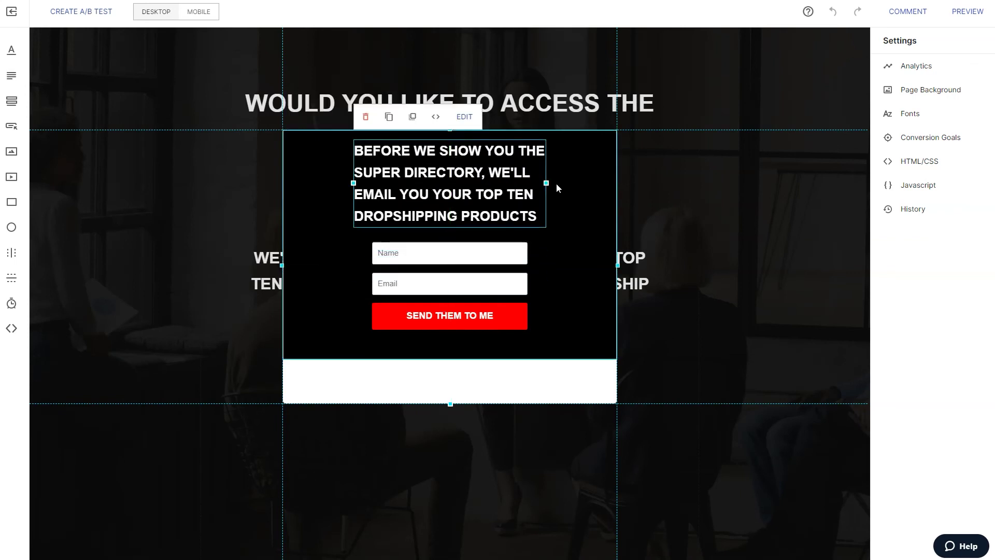
{"action": "left_click_drag", "start_coordinate": [547, 183], "coordinate": [614, 187]}
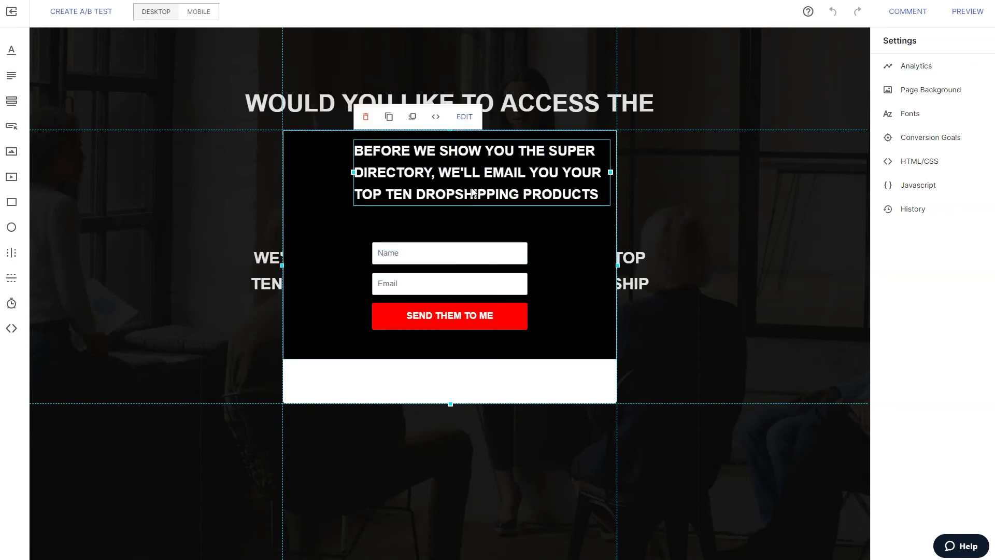
Center-align the text of the pop-up headline.
{"action": "double_click", "coordinate": [454, 141]}
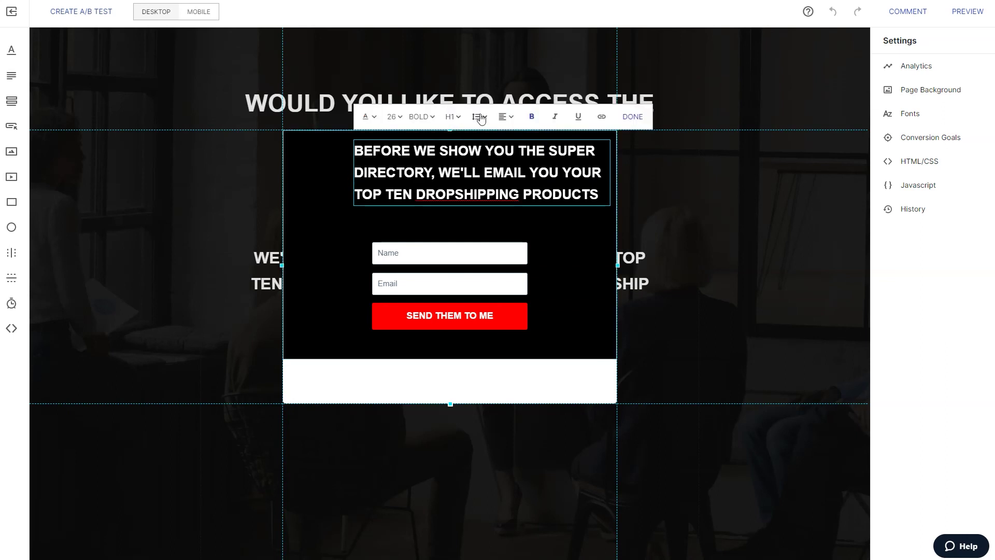
{"action": "left_click", "coordinate": [505, 117]}
{"action": "left_click", "coordinate": [507, 171]}
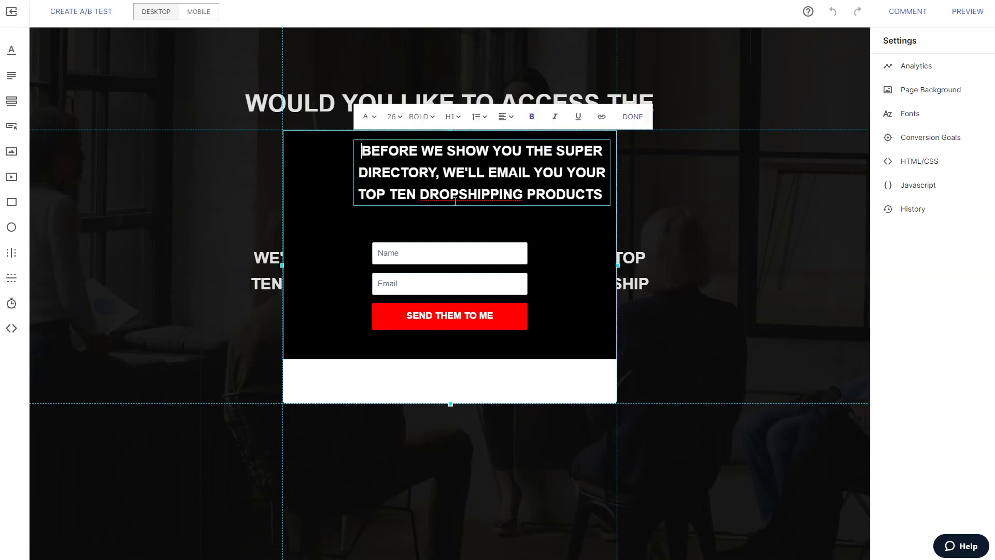
{"action": "left_click", "coordinate": [359, 194]}
{"action": "left_click", "coordinate": [335, 201]}
Widen the pop-up headline leftward almost to the black box's edge and move it down, centered just above the form.
{"action": "left_click", "coordinate": [375, 193]}
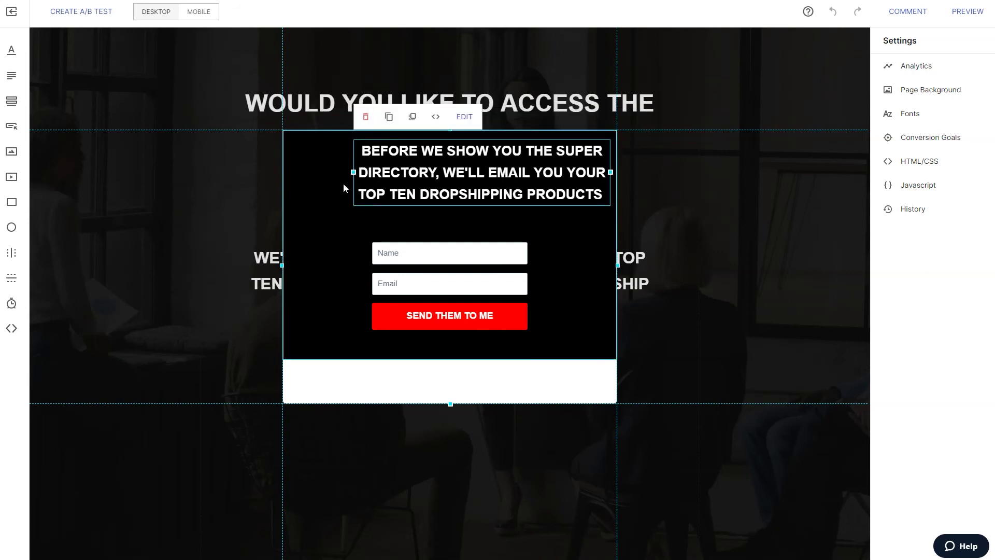
{"action": "left_click_drag", "start_coordinate": [348, 176], "coordinate": [297, 179]}
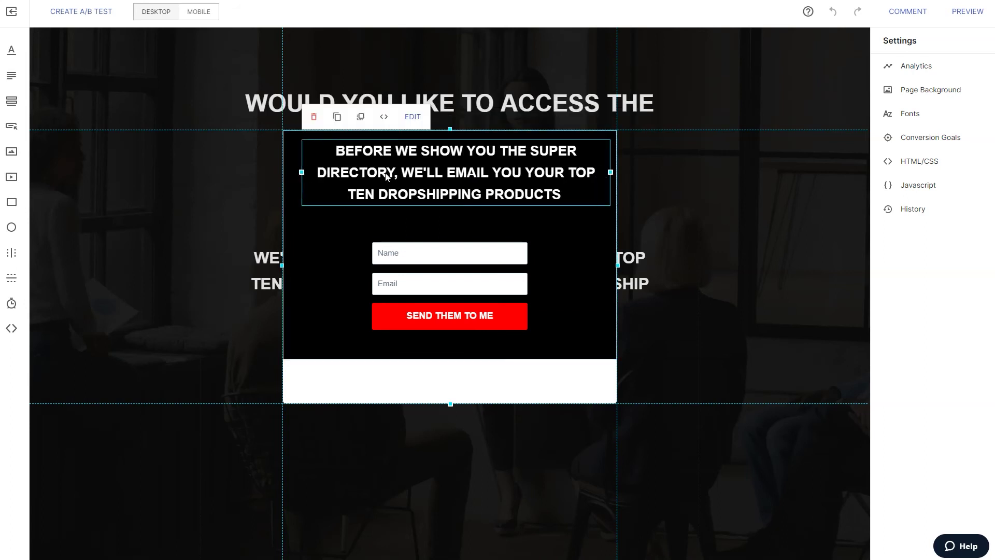
{"action": "left_click_drag", "start_coordinate": [494, 175], "coordinate": [492, 197]}
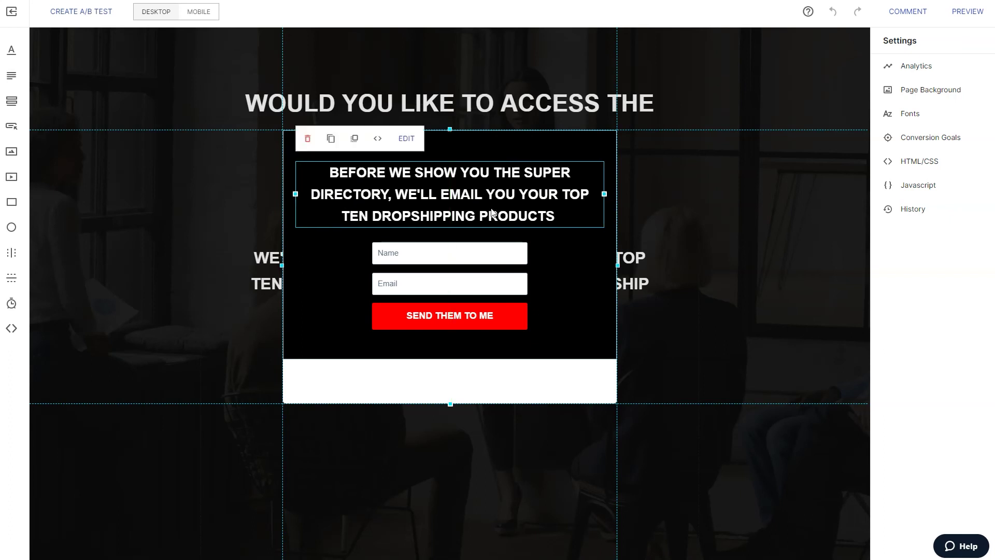
Color the words "WE'LL EMAIL YOU" in the pop-up headline red (#ff0000).
{"action": "left_click", "coordinate": [471, 197]}
{"action": "left_click", "coordinate": [395, 195]}
{"action": "left_click_drag", "start_coordinate": [396, 194], "coordinate": [515, 194]}
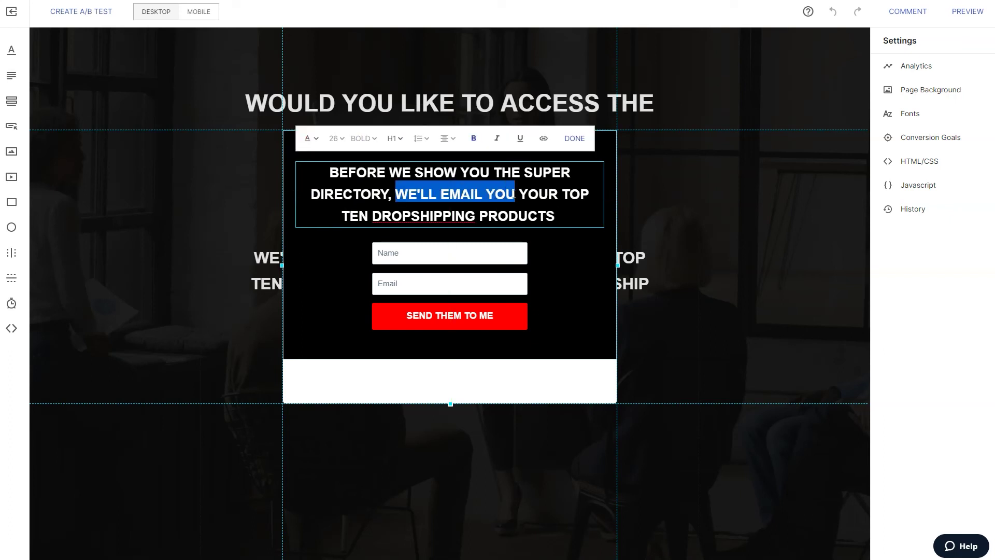
{"action": "left_click", "coordinate": [310, 138]}
{"action": "left_click", "coordinate": [331, 239]}
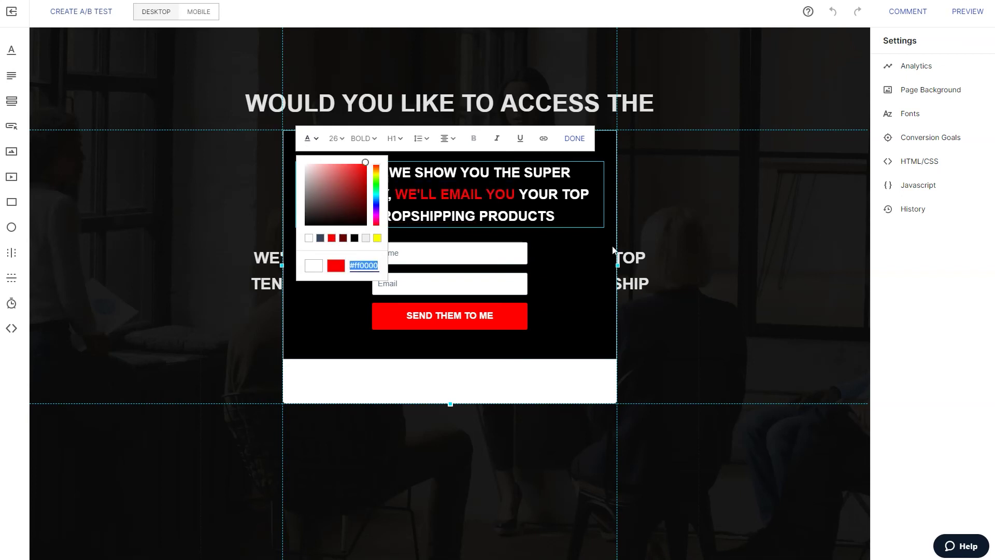
Shorten the pop-up so its lower edge meets the black box and the white strip is removed.
{"action": "left_click", "coordinate": [574, 257]}
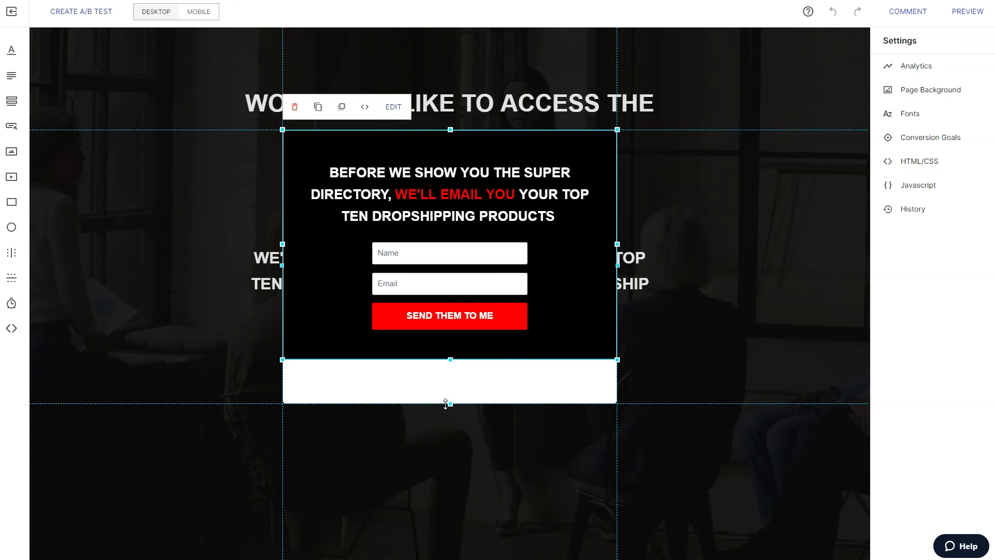
{"action": "left_click_drag", "start_coordinate": [450, 405], "coordinate": [450, 383]}
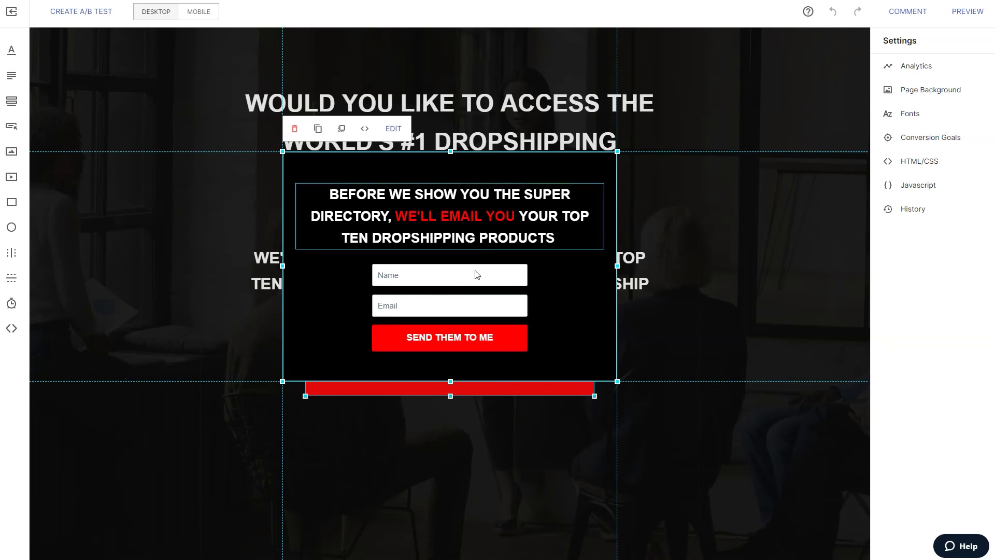
Open the opt-in form's submission settings at the redirect destination for an outside URL.
{"action": "left_click", "coordinate": [456, 299]}
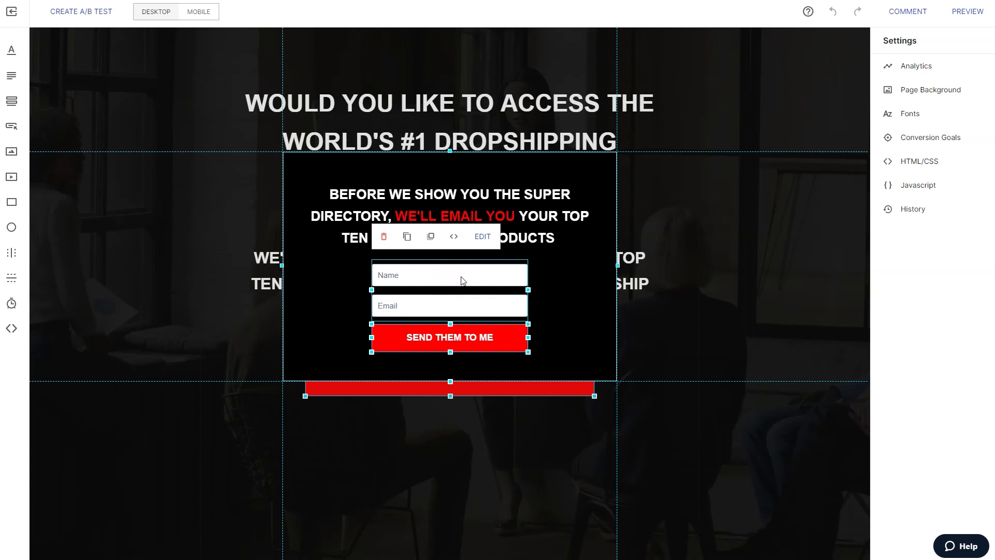
{"action": "left_click", "coordinate": [482, 236]}
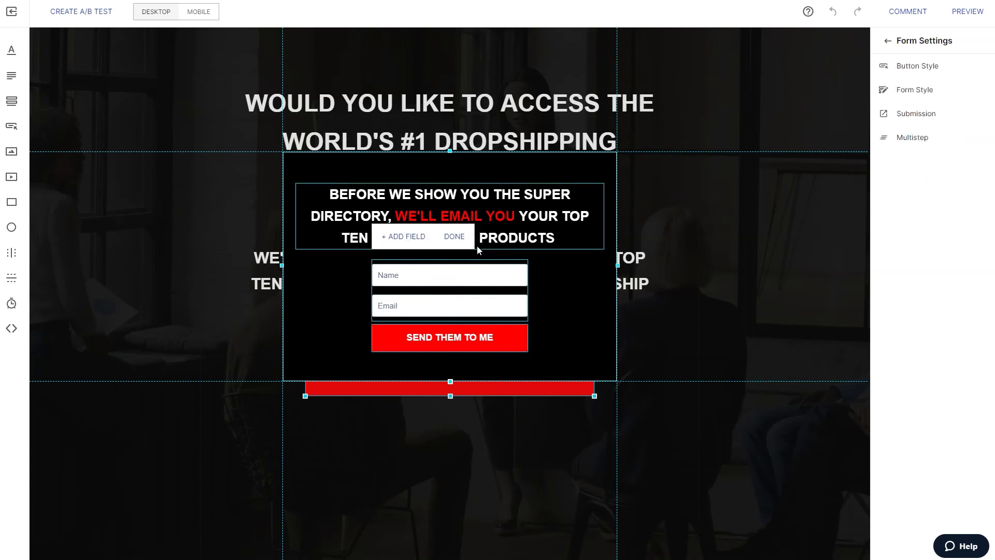
{"action": "left_click", "coordinate": [926, 118]}
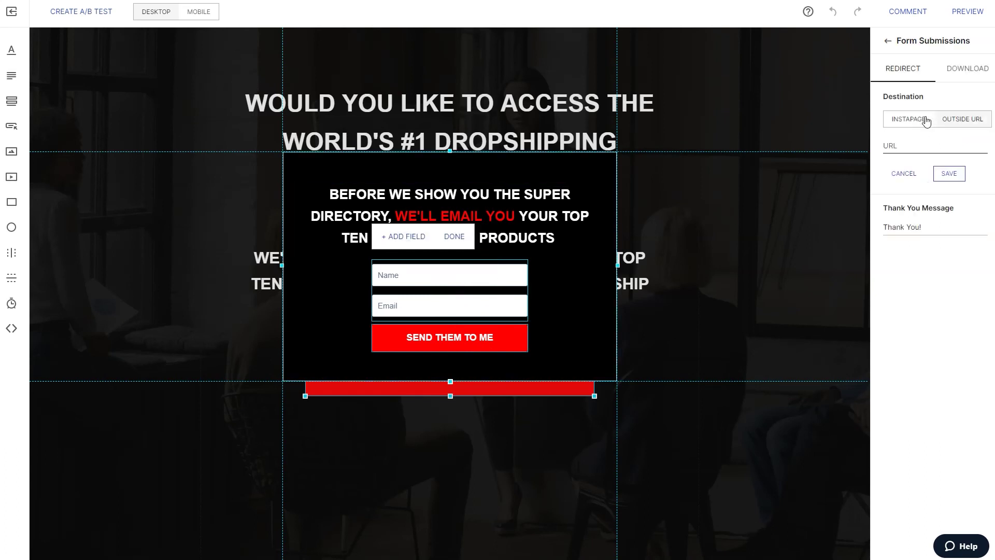
{"action": "left_click", "coordinate": [925, 150]}
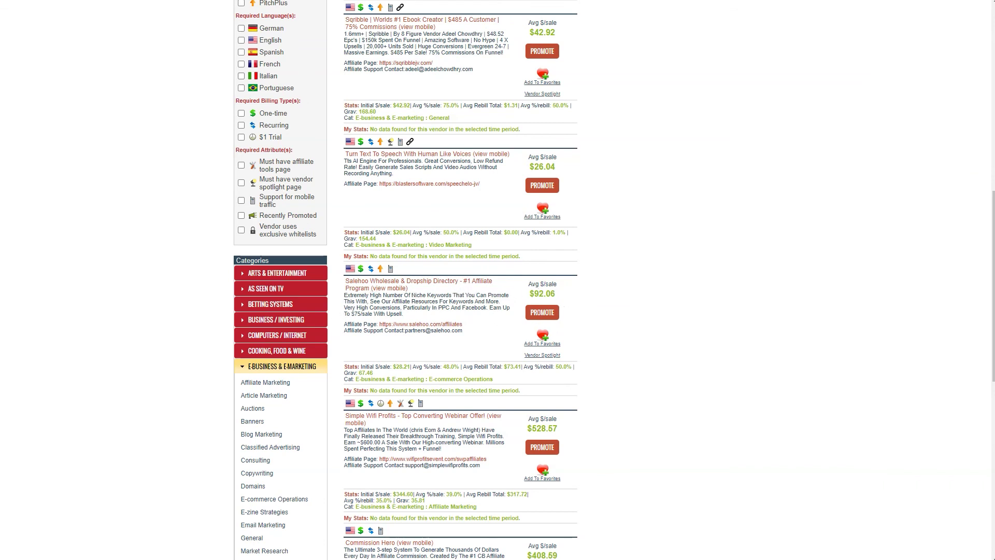
Switch to ClickBank, generate a HopLink for the Salehoo Wholesale & Dropship Directory offer, copy it and close the generator.
{"action": "left_click_drag", "start_coordinate": [0, 0], "coordinate": [432, 61]}
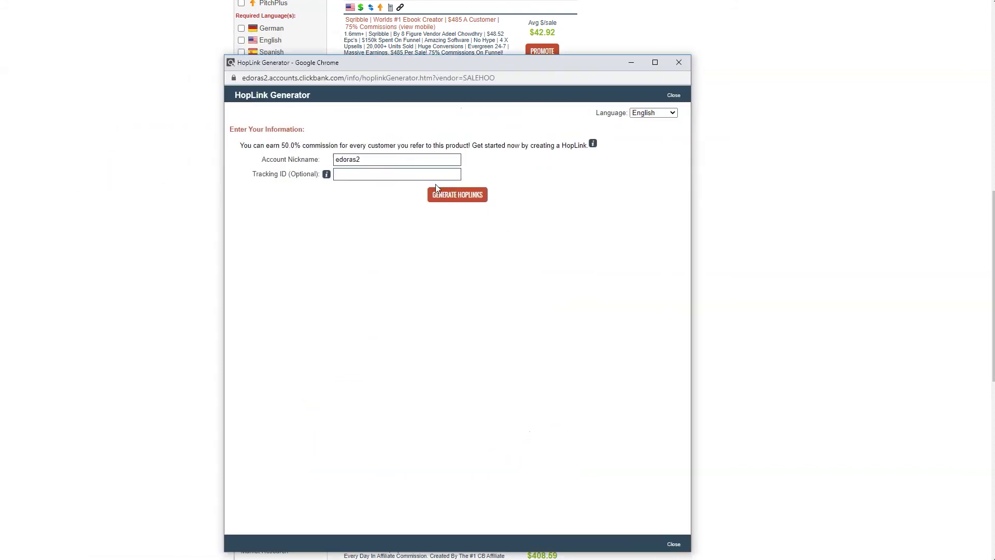
{"action": "left_click", "coordinate": [466, 199]}
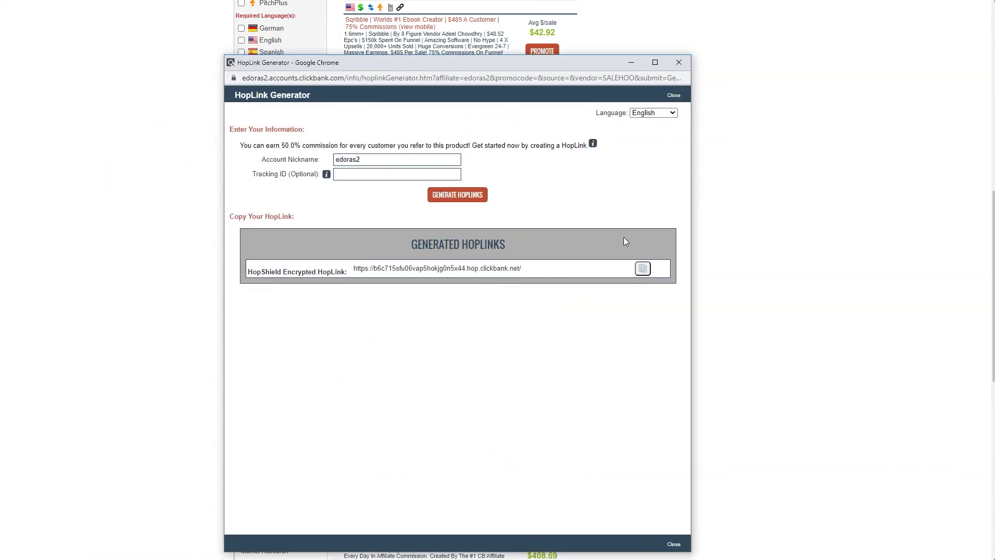
{"action": "left_click", "coordinate": [642, 268]}
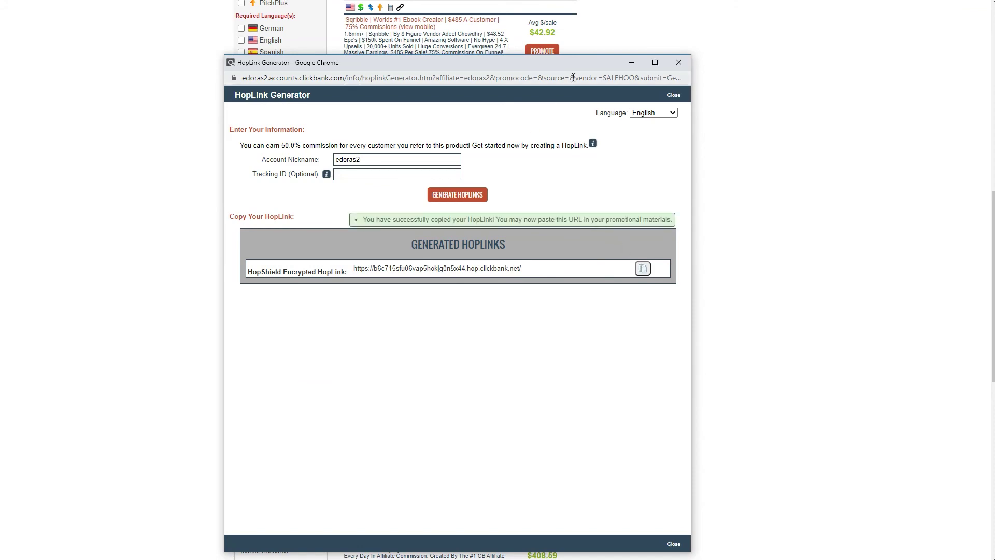
{"action": "left_click", "coordinate": [676, 62]}
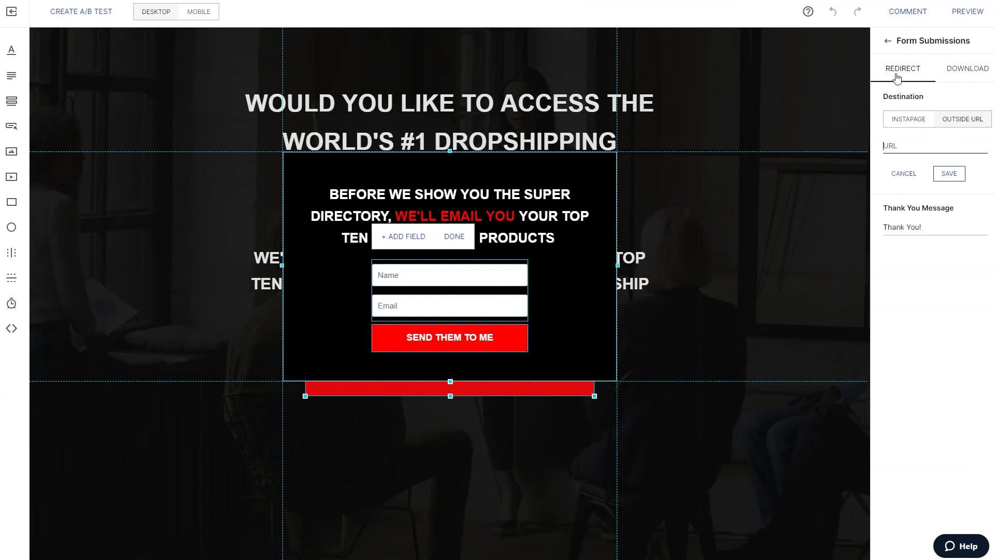
Set the form's outside redirect URL to the copied ClickBank HopLink and save it.
{"action": "left_click", "coordinate": [953, 78]}
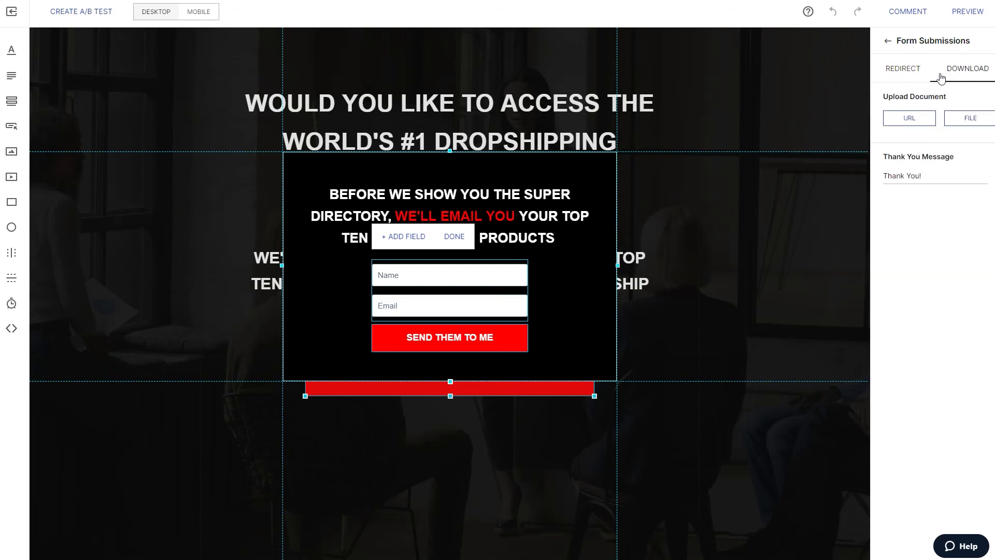
{"action": "left_click", "coordinate": [907, 71]}
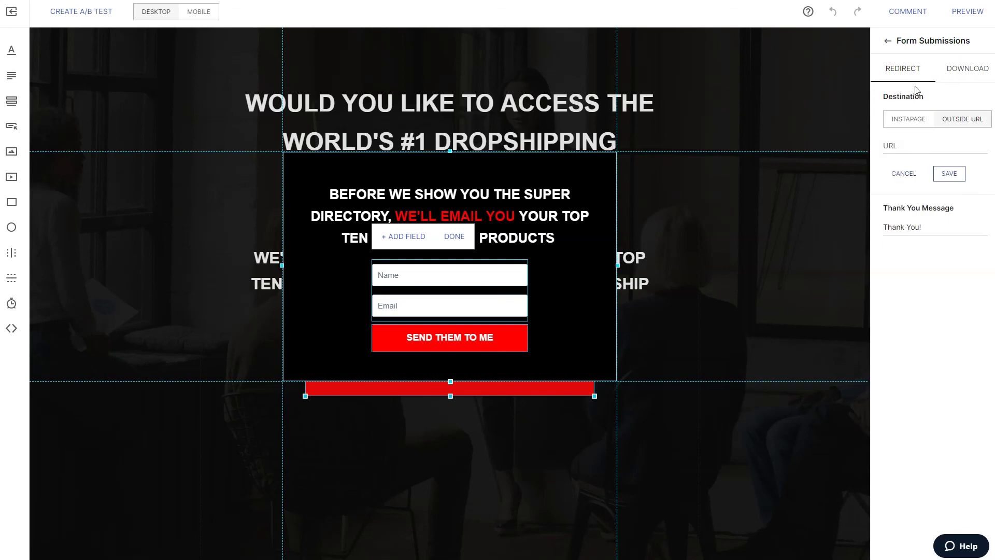
{"action": "left_click", "coordinate": [905, 141]}
{"action": "key", "text": "ctrl+v"}
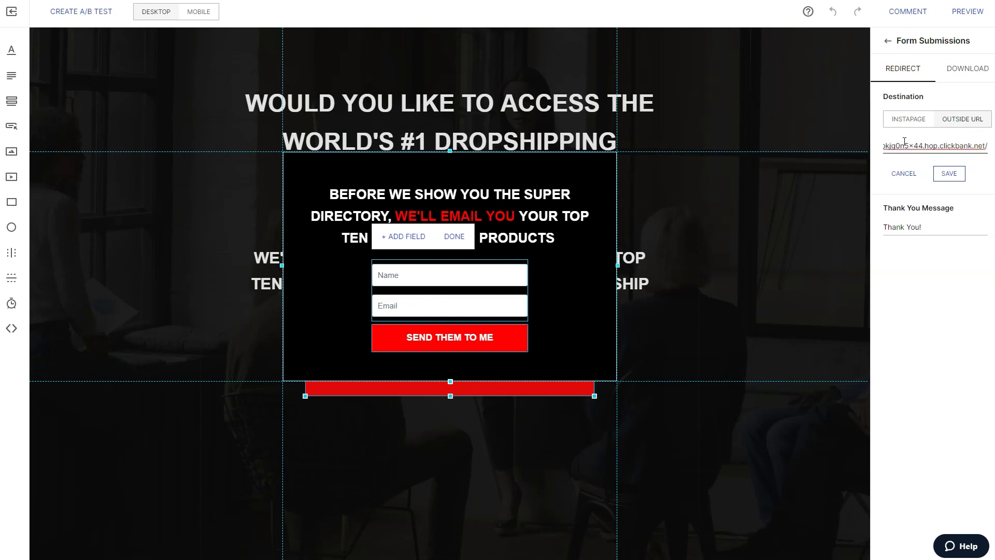
{"action": "left_click", "coordinate": [951, 175]}
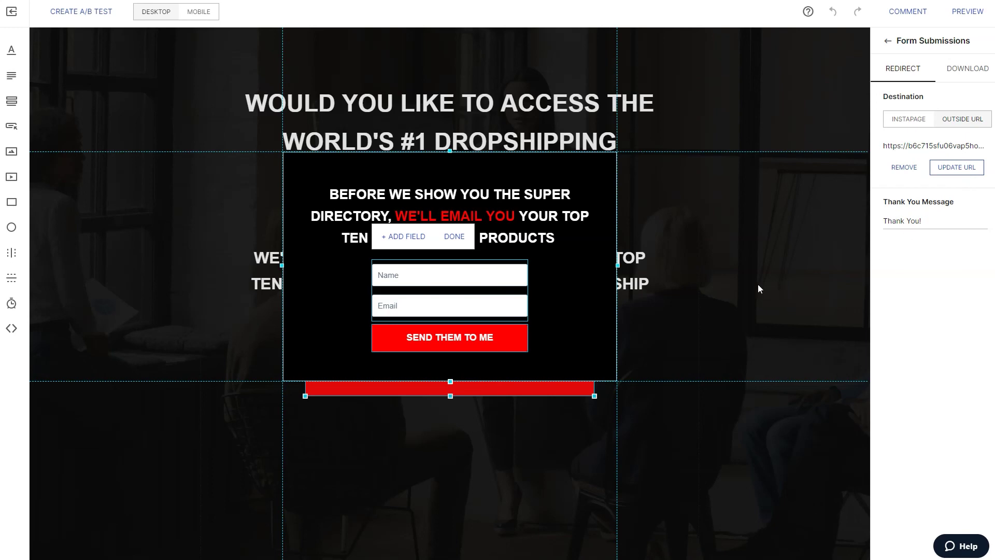
Leave the pop-up editor and deselect the call-to-action button on the main page.
{"action": "left_click", "coordinate": [596, 249]}
{"action": "left_click", "coordinate": [706, 226]}
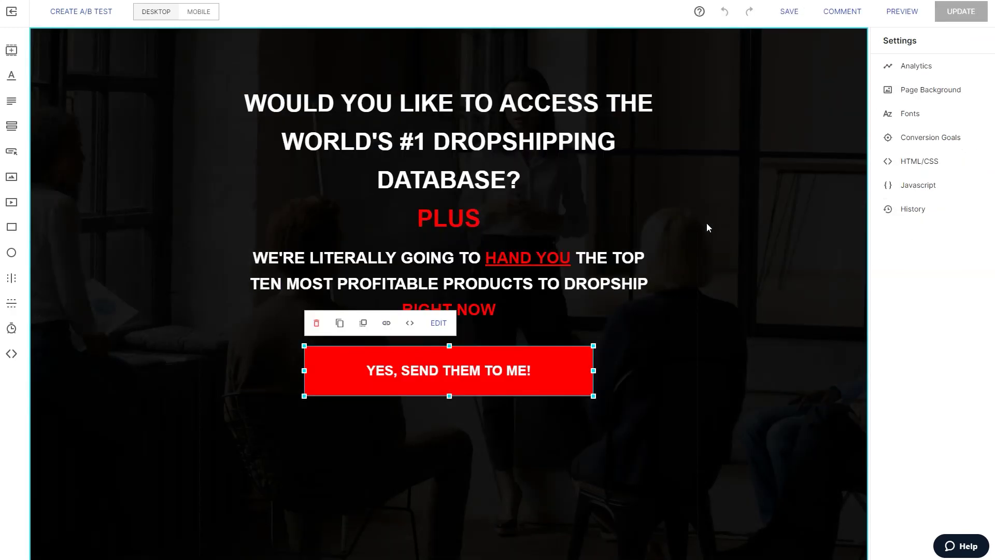
{"action": "left_click", "coordinate": [705, 358]}
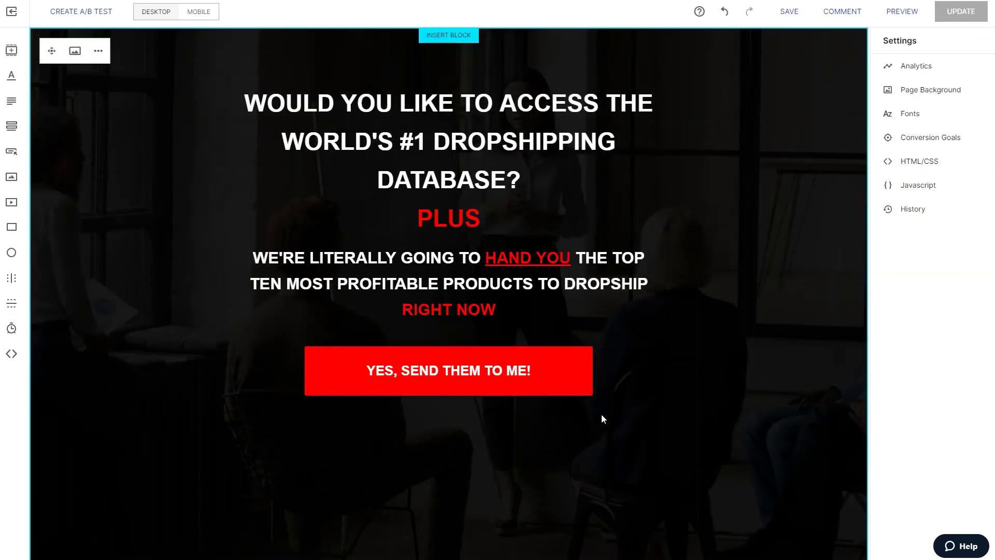
Review the landing page from its headline to the end of the background block.
{"action": "scroll", "coordinate": [375, 415], "scroll_direction": "down", "scroll_amount": 3}
{"action": "scroll", "coordinate": [384, 411], "scroll_direction": "up", "scroll_amount": 3}
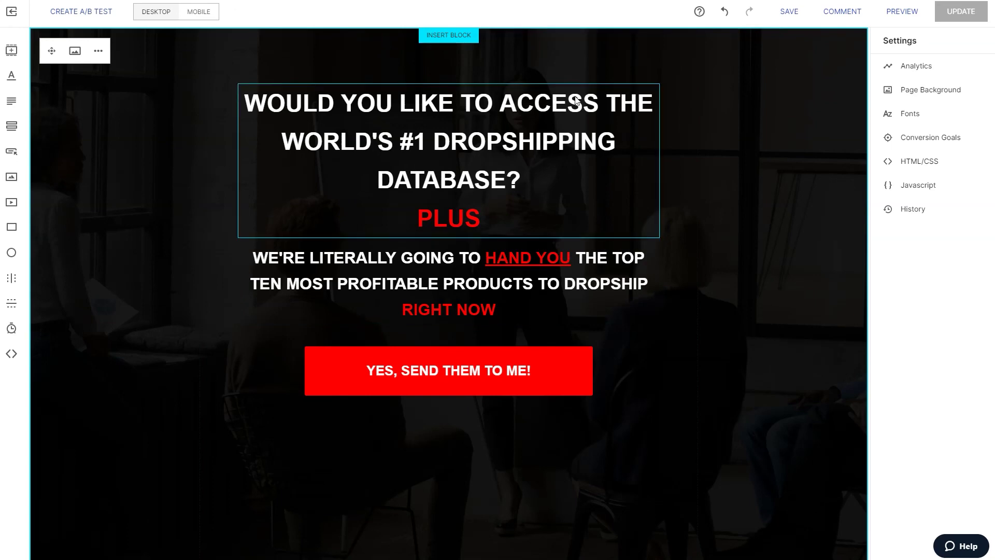
{"action": "scroll", "coordinate": [518, 363], "scroll_direction": "down", "scroll_amount": 4}
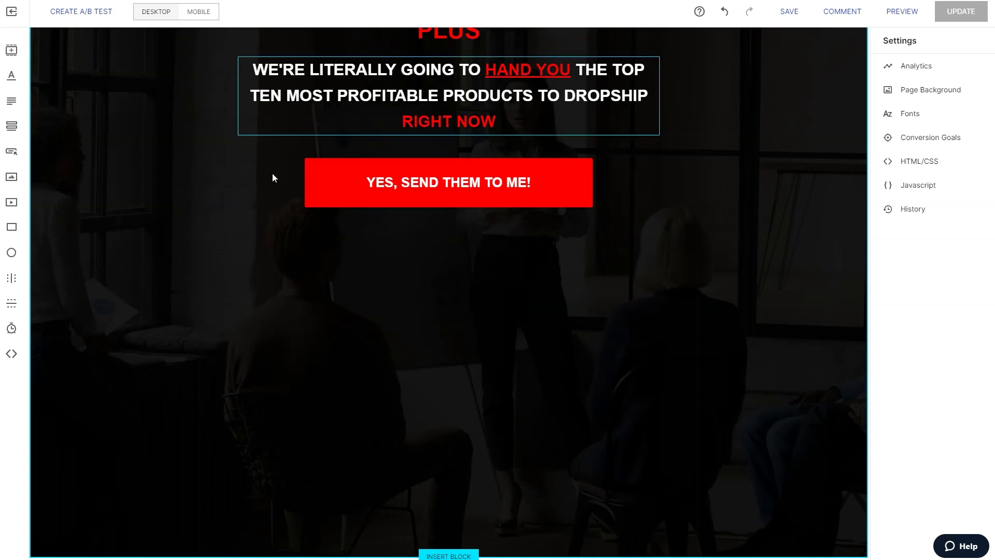
{"action": "scroll", "coordinate": [311, 228], "scroll_direction": "up", "scroll_amount": 3}
{"action": "scroll", "coordinate": [345, 278], "scroll_direction": "up", "scroll_amount": 1}
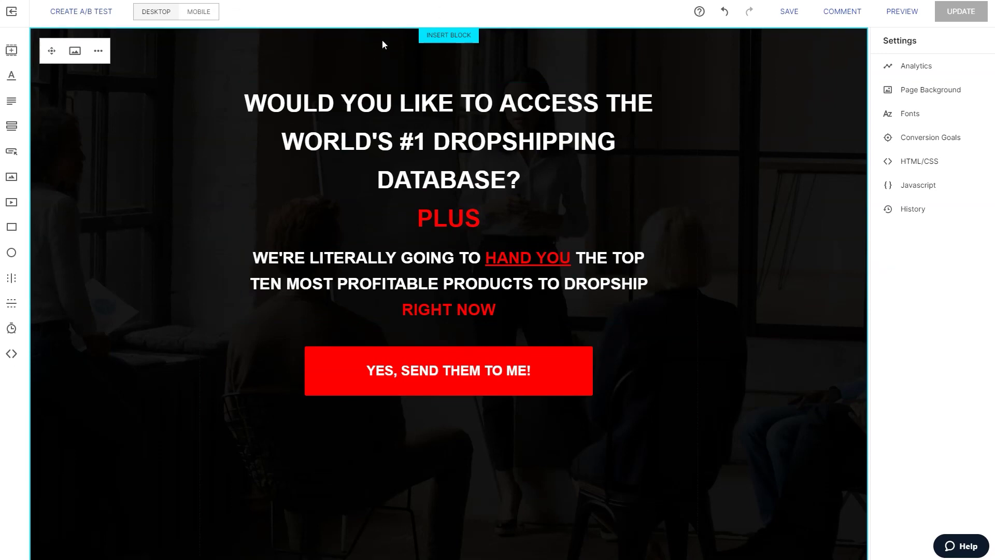
{"action": "scroll", "coordinate": [466, 401], "scroll_direction": "down", "scroll_amount": 4}
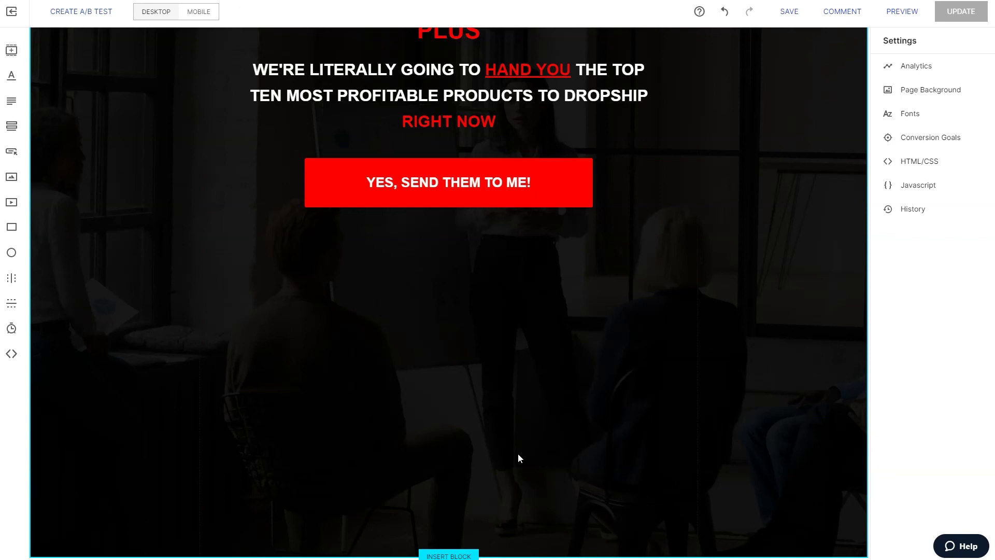
{"action": "scroll", "coordinate": [517, 449], "scroll_direction": "up", "scroll_amount": 4}
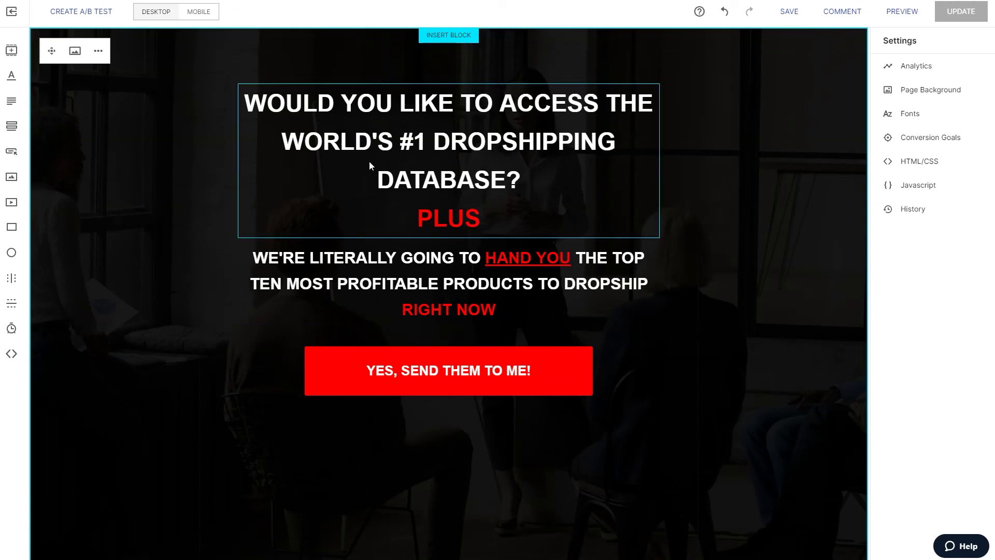
{"action": "scroll", "coordinate": [731, 219], "scroll_direction": "down", "scroll_amount": 3}
{"action": "scroll", "coordinate": [729, 223], "scroll_direction": "up", "scroll_amount": 3}
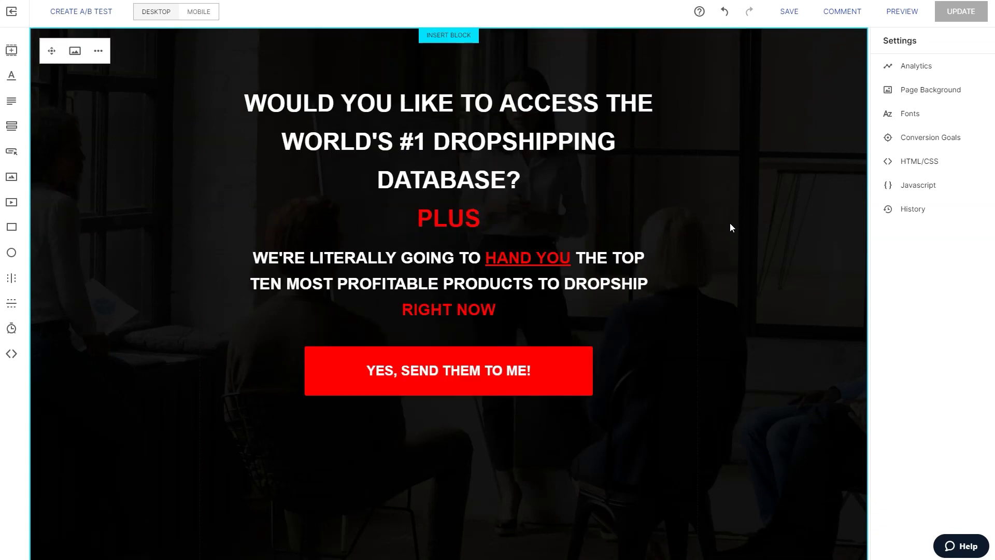